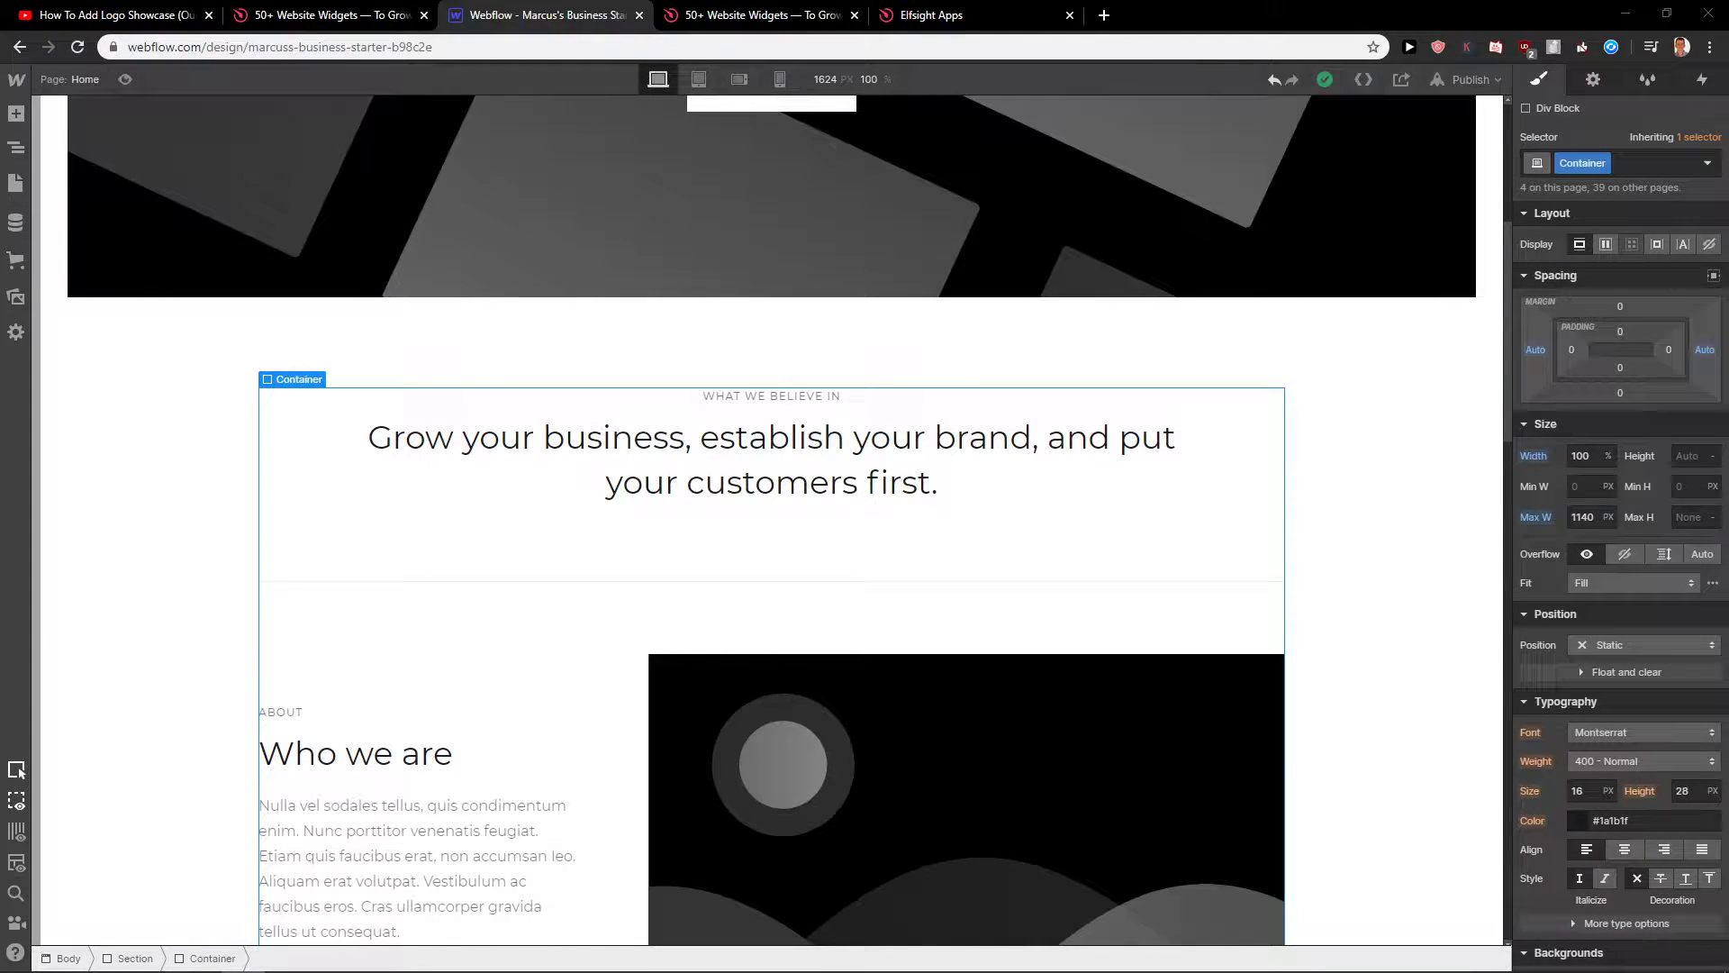
{"action": "scroll", "coordinate": [729, 649], "scroll_direction": "up", "scroll_amount": 5}
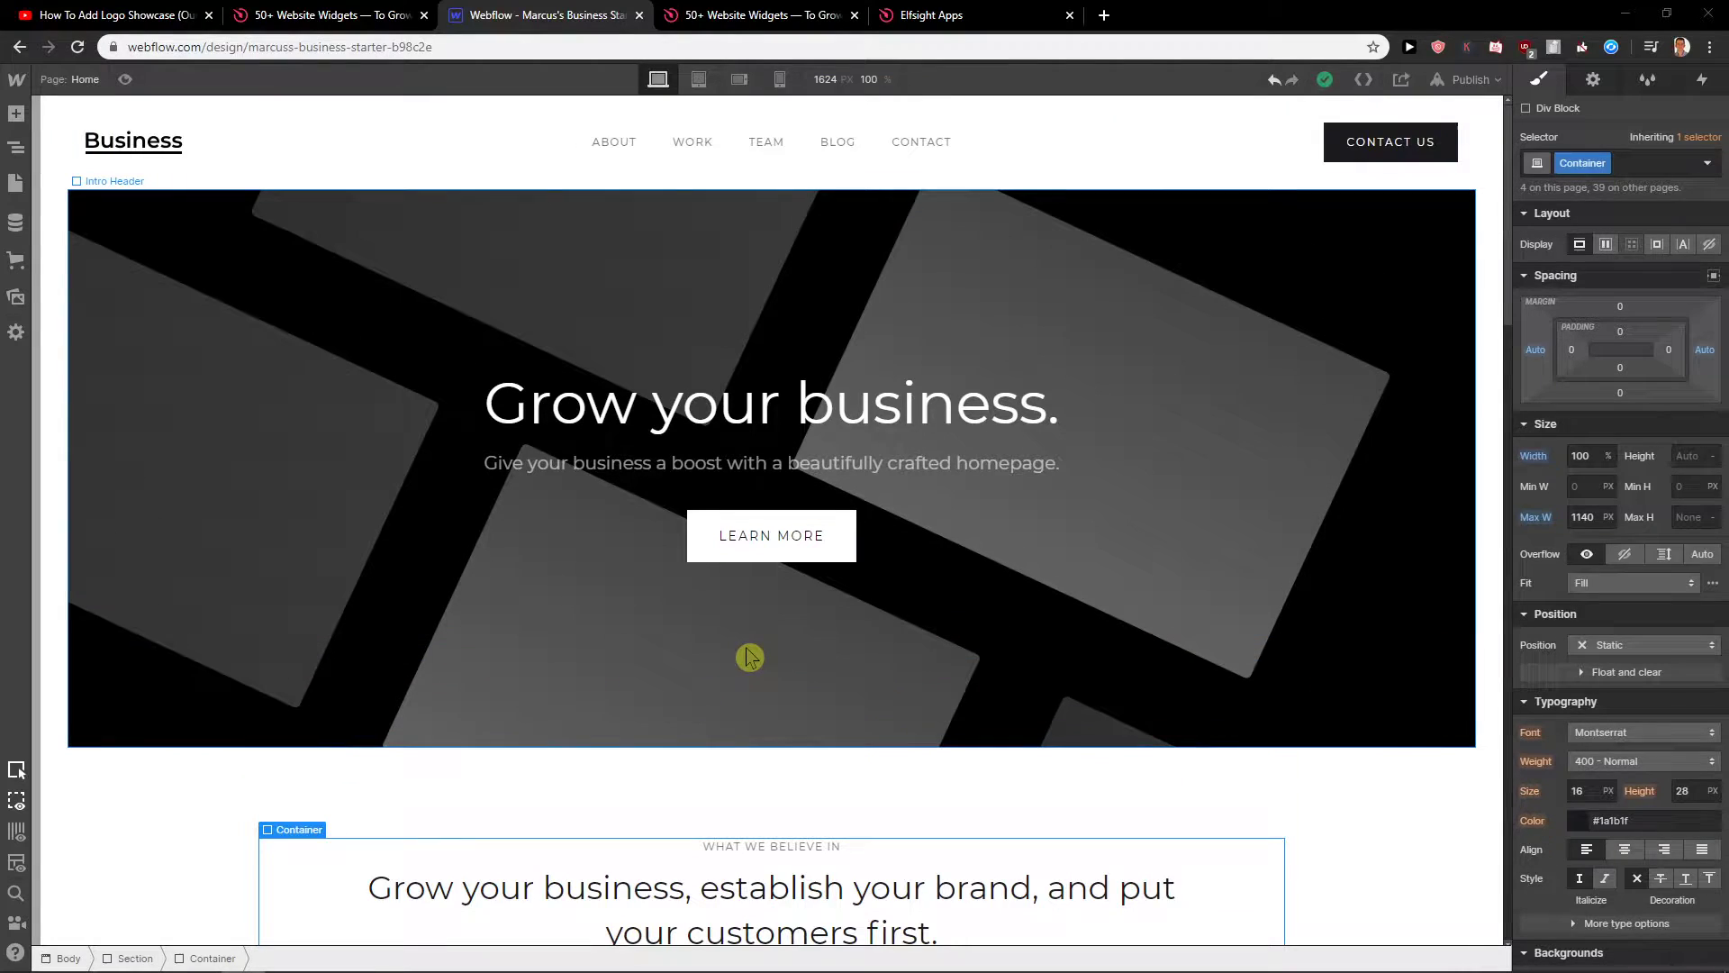
{"action": "scroll", "coordinate": [768, 639], "scroll_direction": "down", "scroll_amount": 3}
{"action": "scroll", "coordinate": [770, 640], "scroll_direction": "up", "scroll_amount": 3}
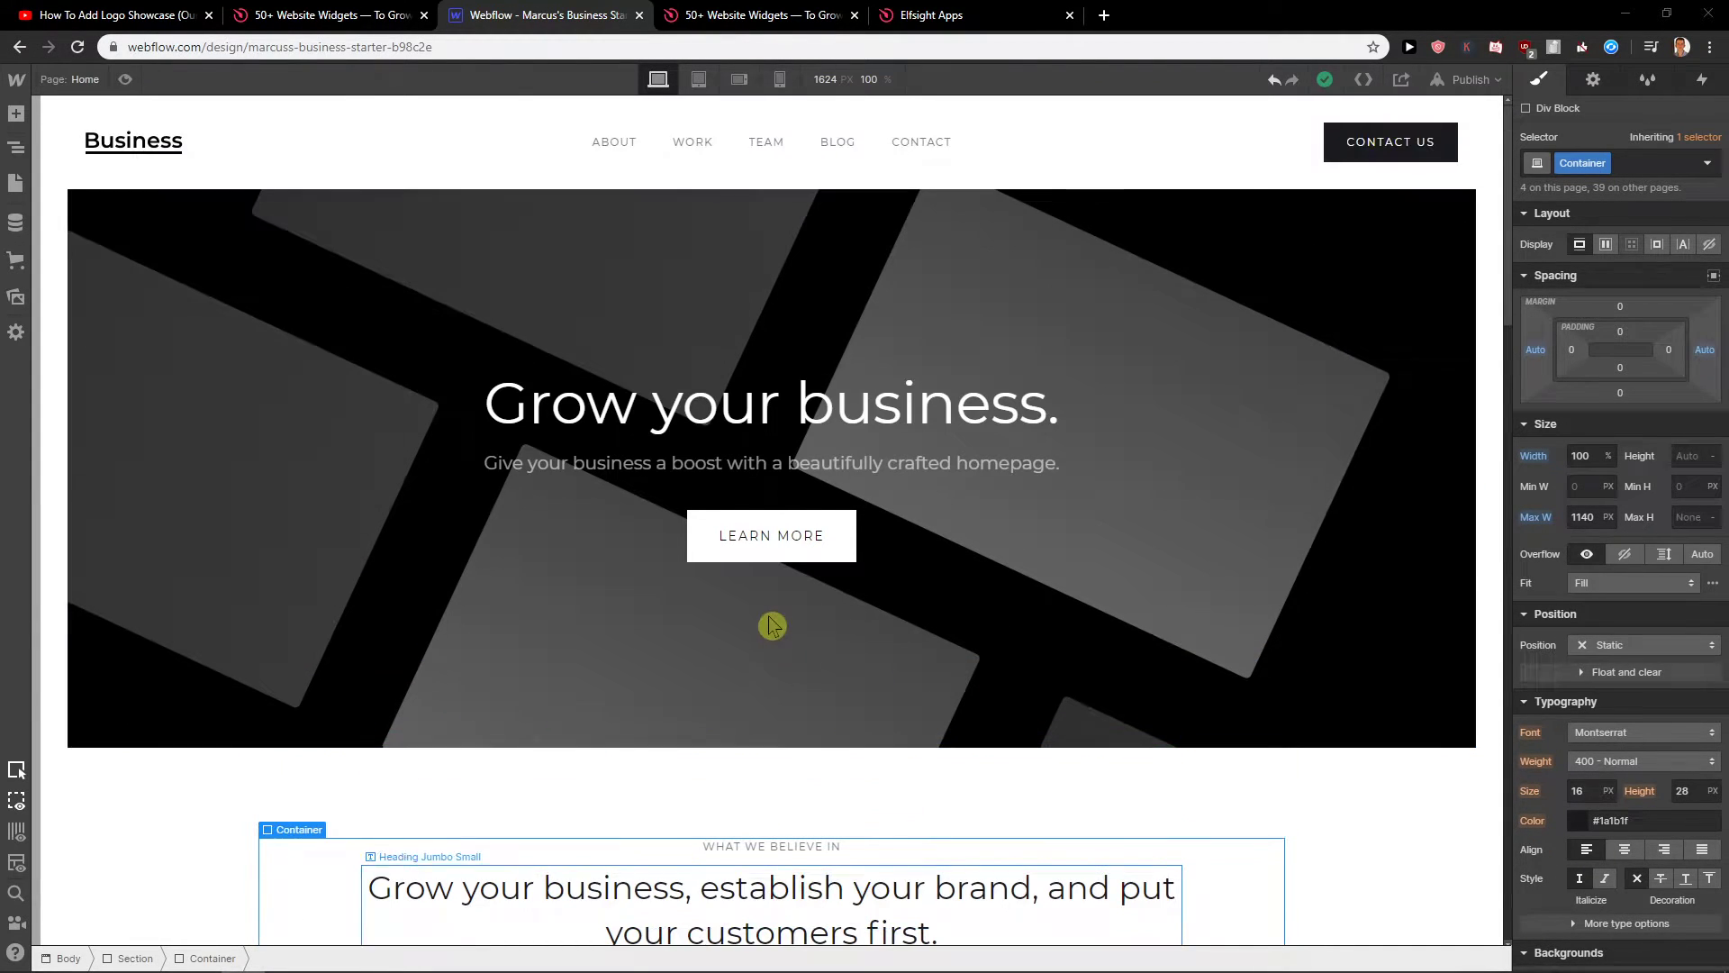
{"action": "scroll", "coordinate": [567, 494], "scroll_direction": "down", "scroll_amount": 3}
Switch from the Webflow designer to the logged-in Elfsight applications dashboard tab
{"action": "left_click", "coordinate": [111, 14]}
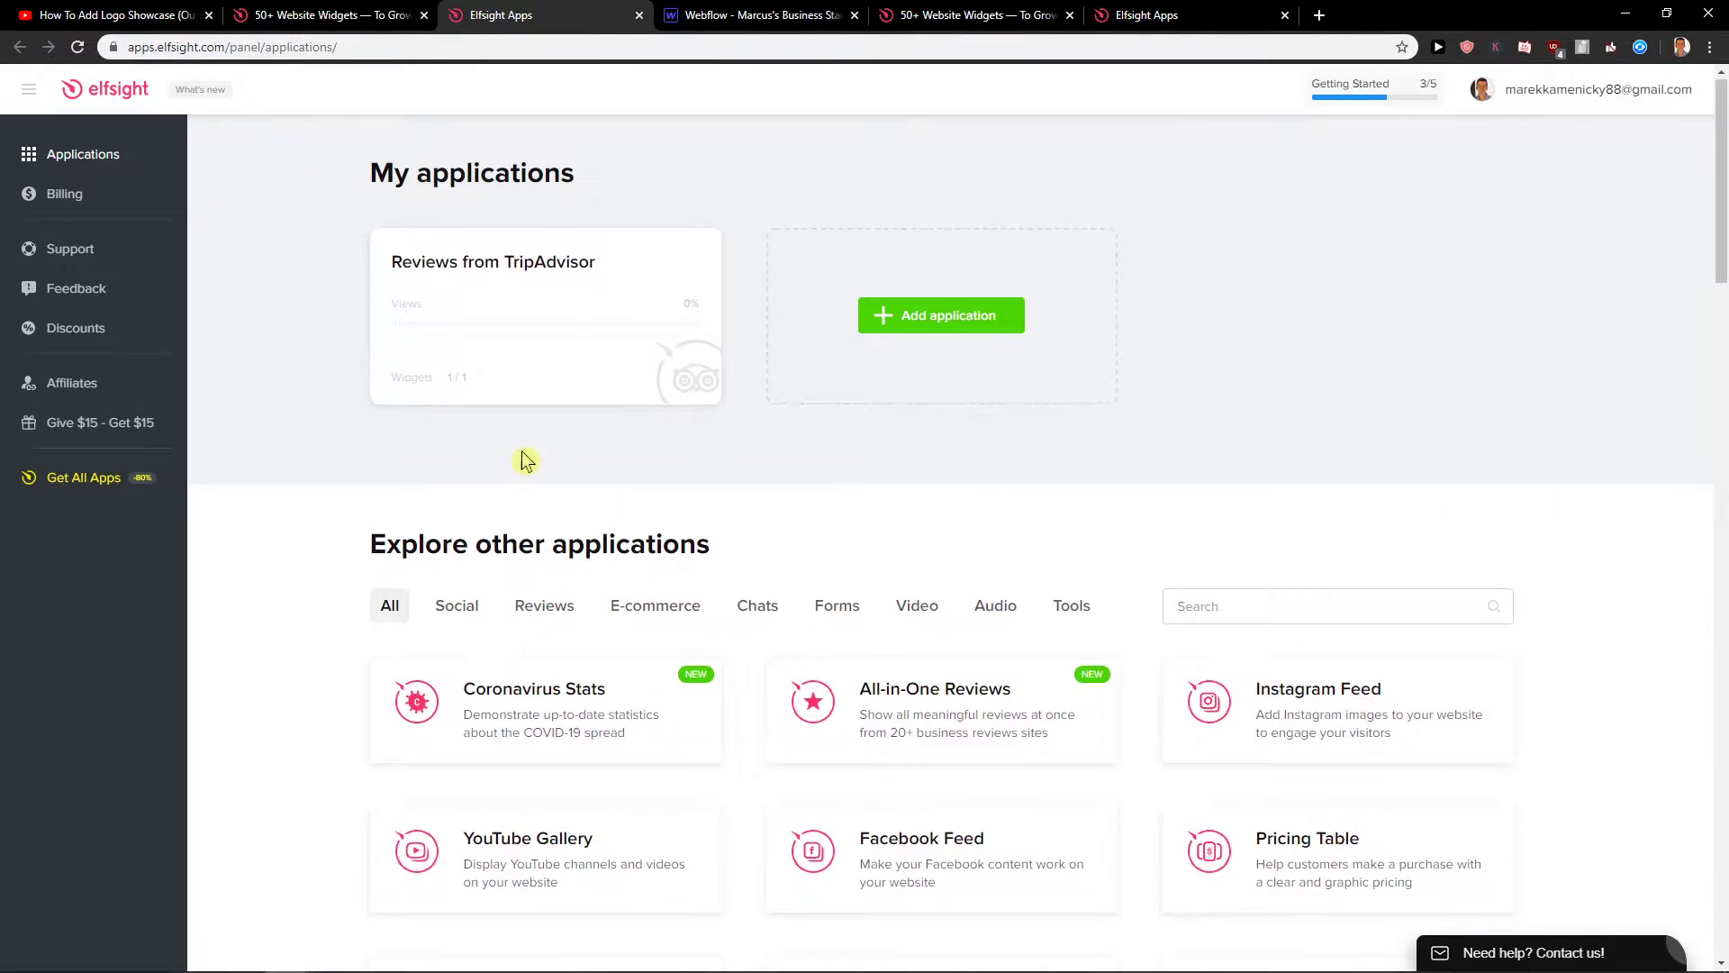
{"action": "scroll", "coordinate": [596, 409], "scroll_direction": "down", "scroll_amount": 1}
Search the Elfsight catalogue for 'popup' and start a new Popup widget in a new tab
{"action": "left_click", "coordinate": [1220, 518]}
{"action": "scroll", "coordinate": [1223, 487], "scroll_direction": "down", "scroll_amount": 1}
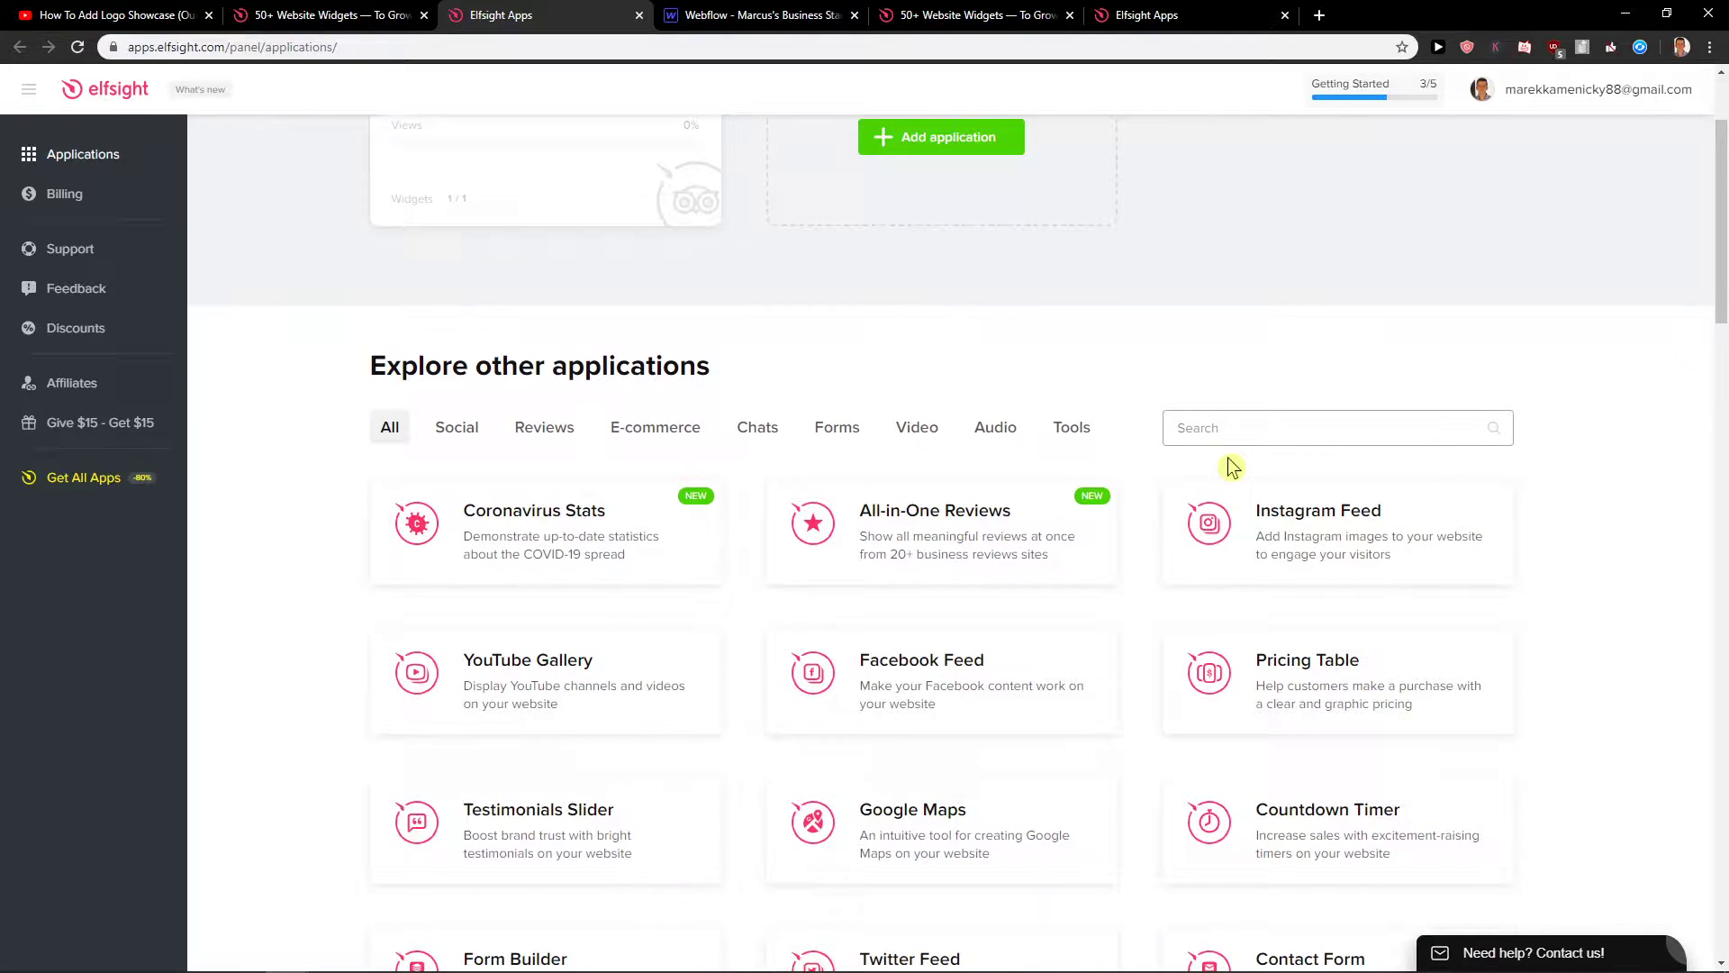
{"action": "type", "text": "popup"}
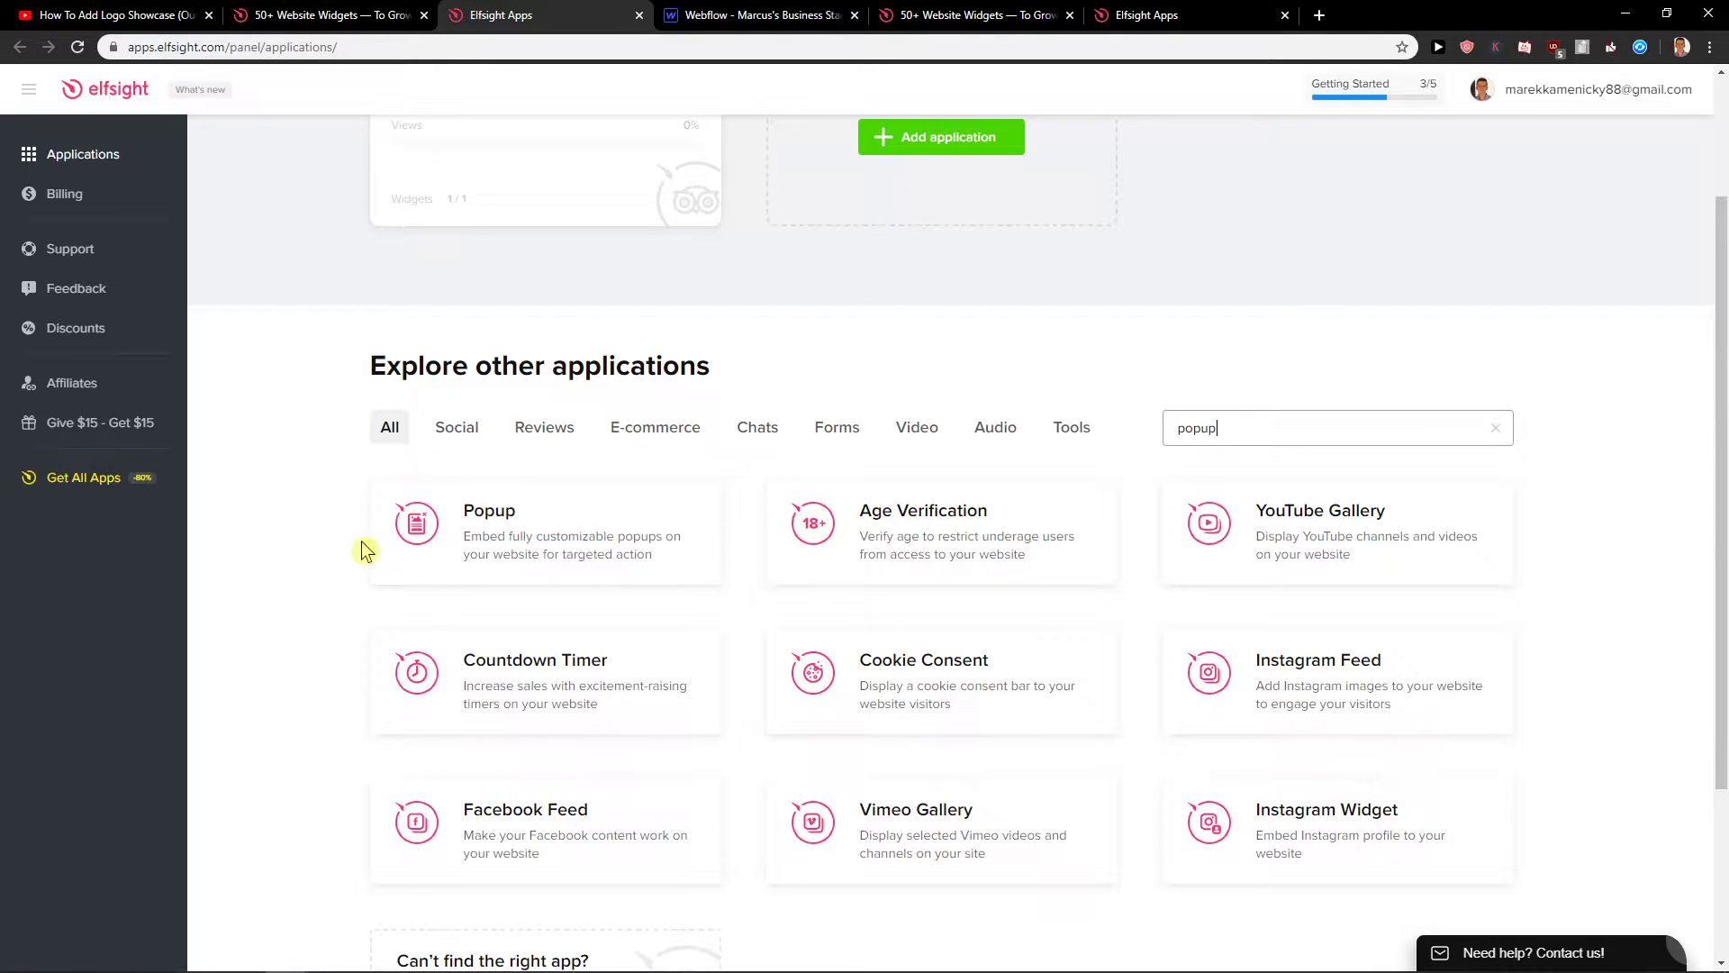
{"action": "mouse_move", "coordinate": [545, 532]}
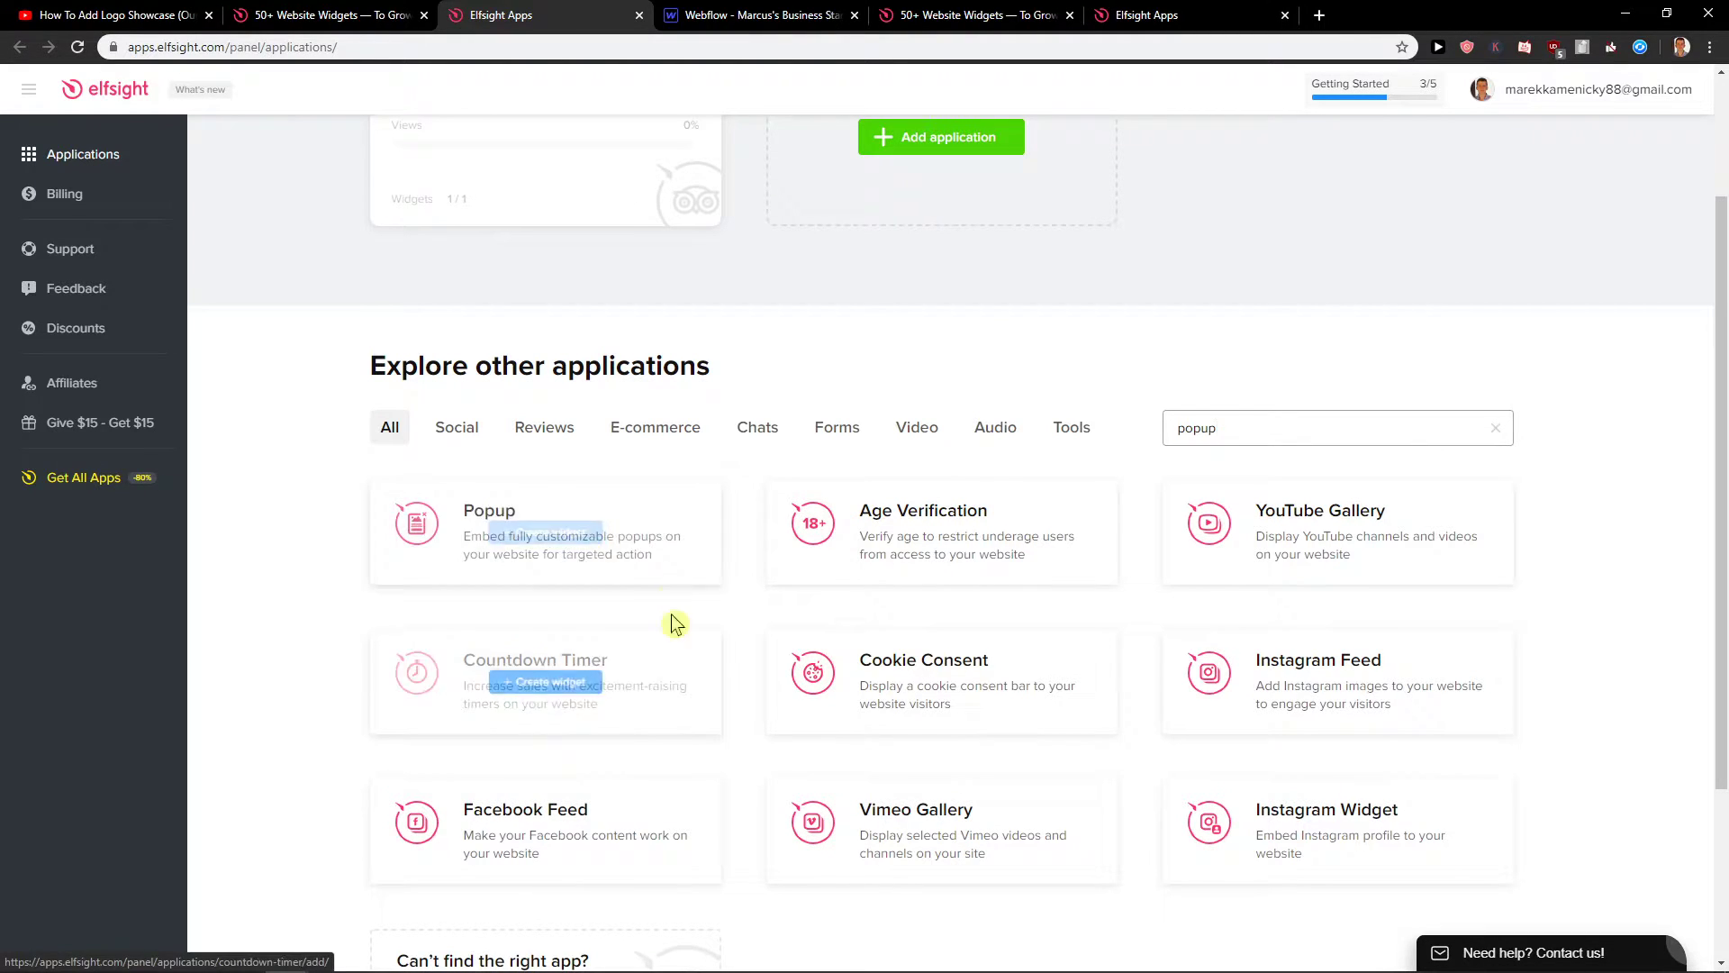
{"action": "middle_click", "coordinate": [551, 540]}
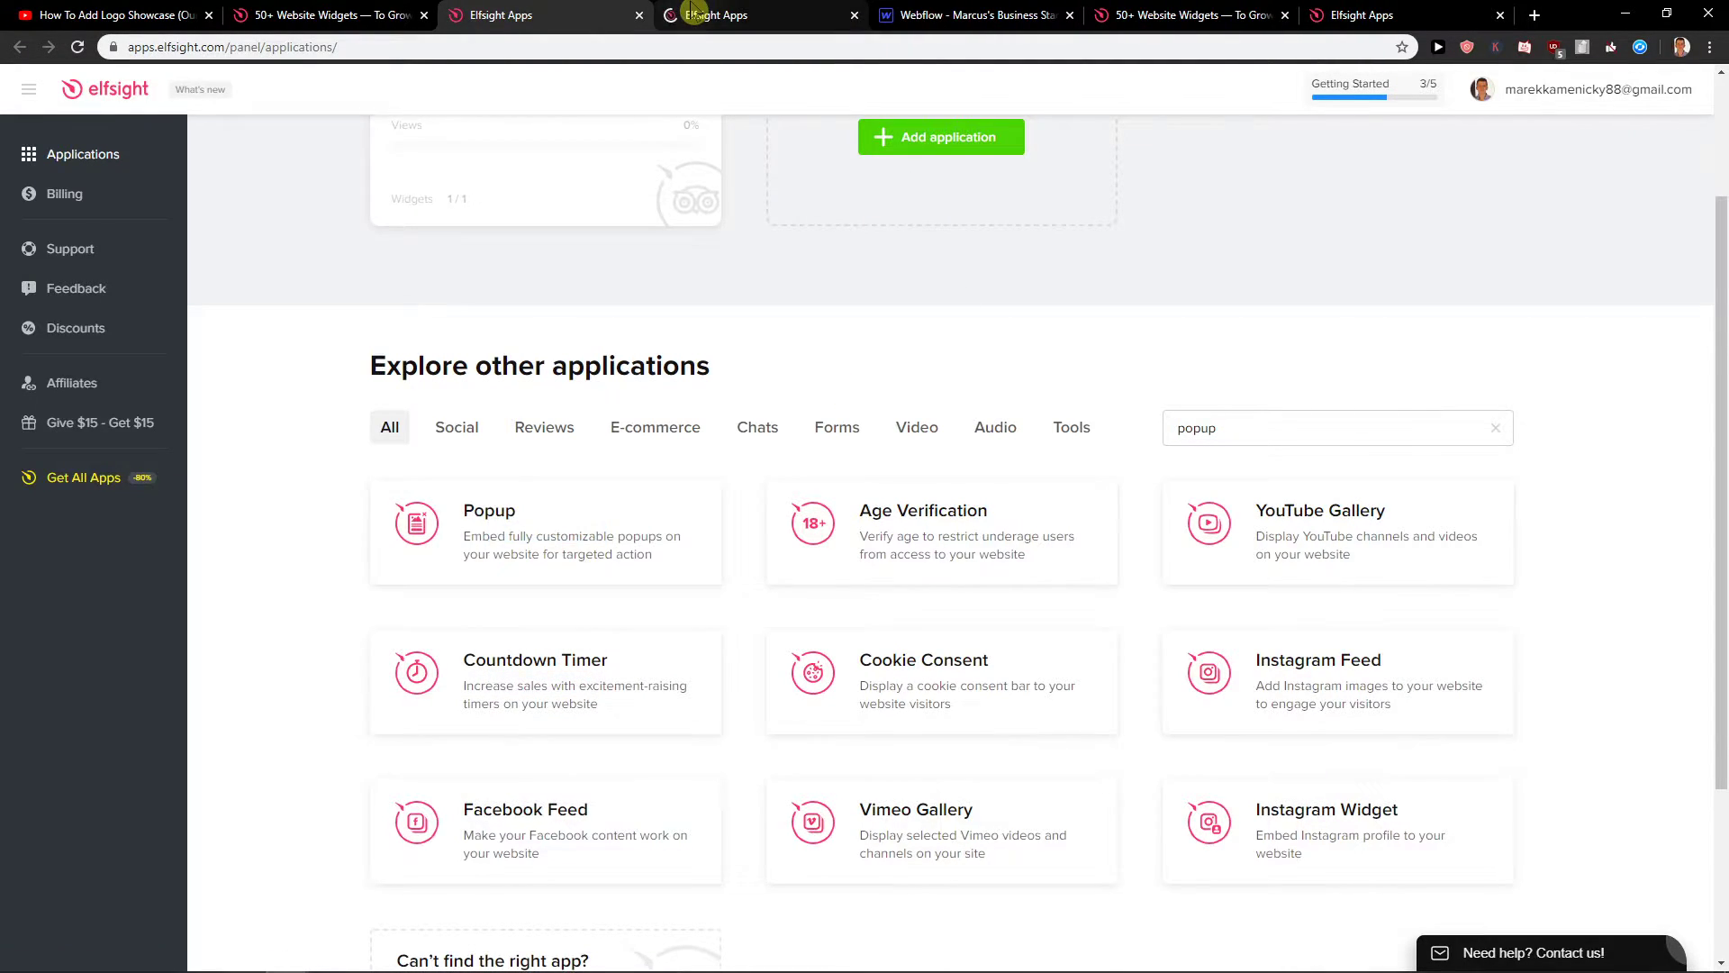
{"action": "left_click", "coordinate": [729, 14]}
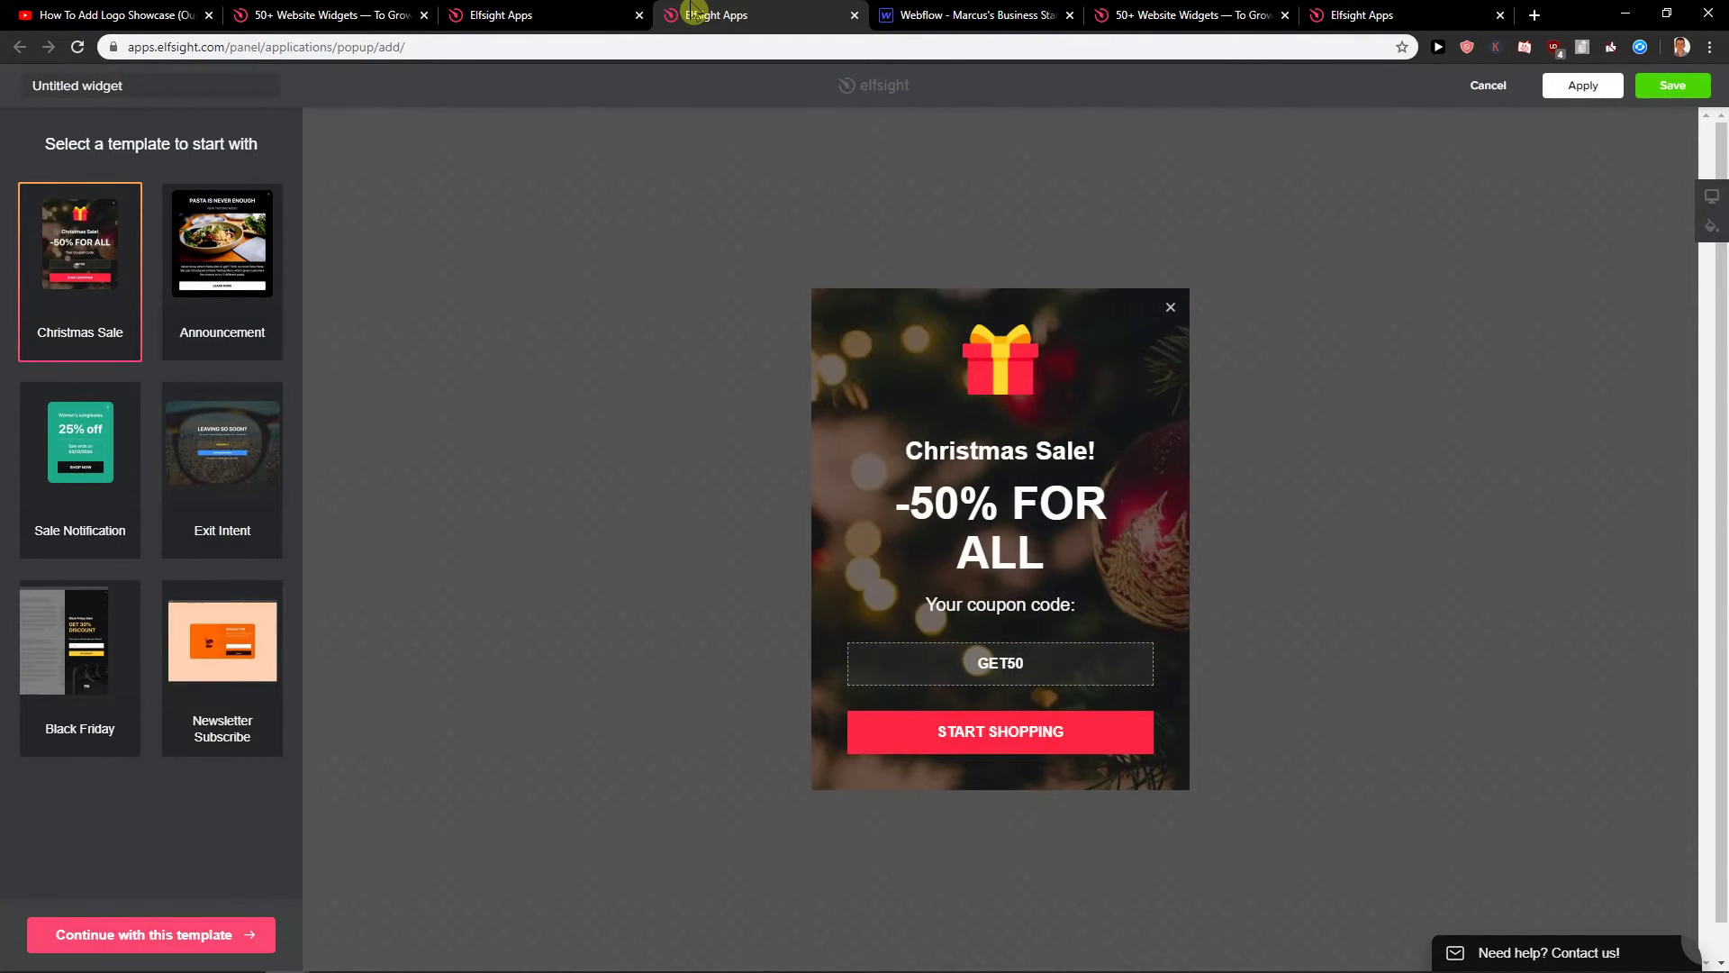
{"action": "left_click", "coordinate": [80, 466]}
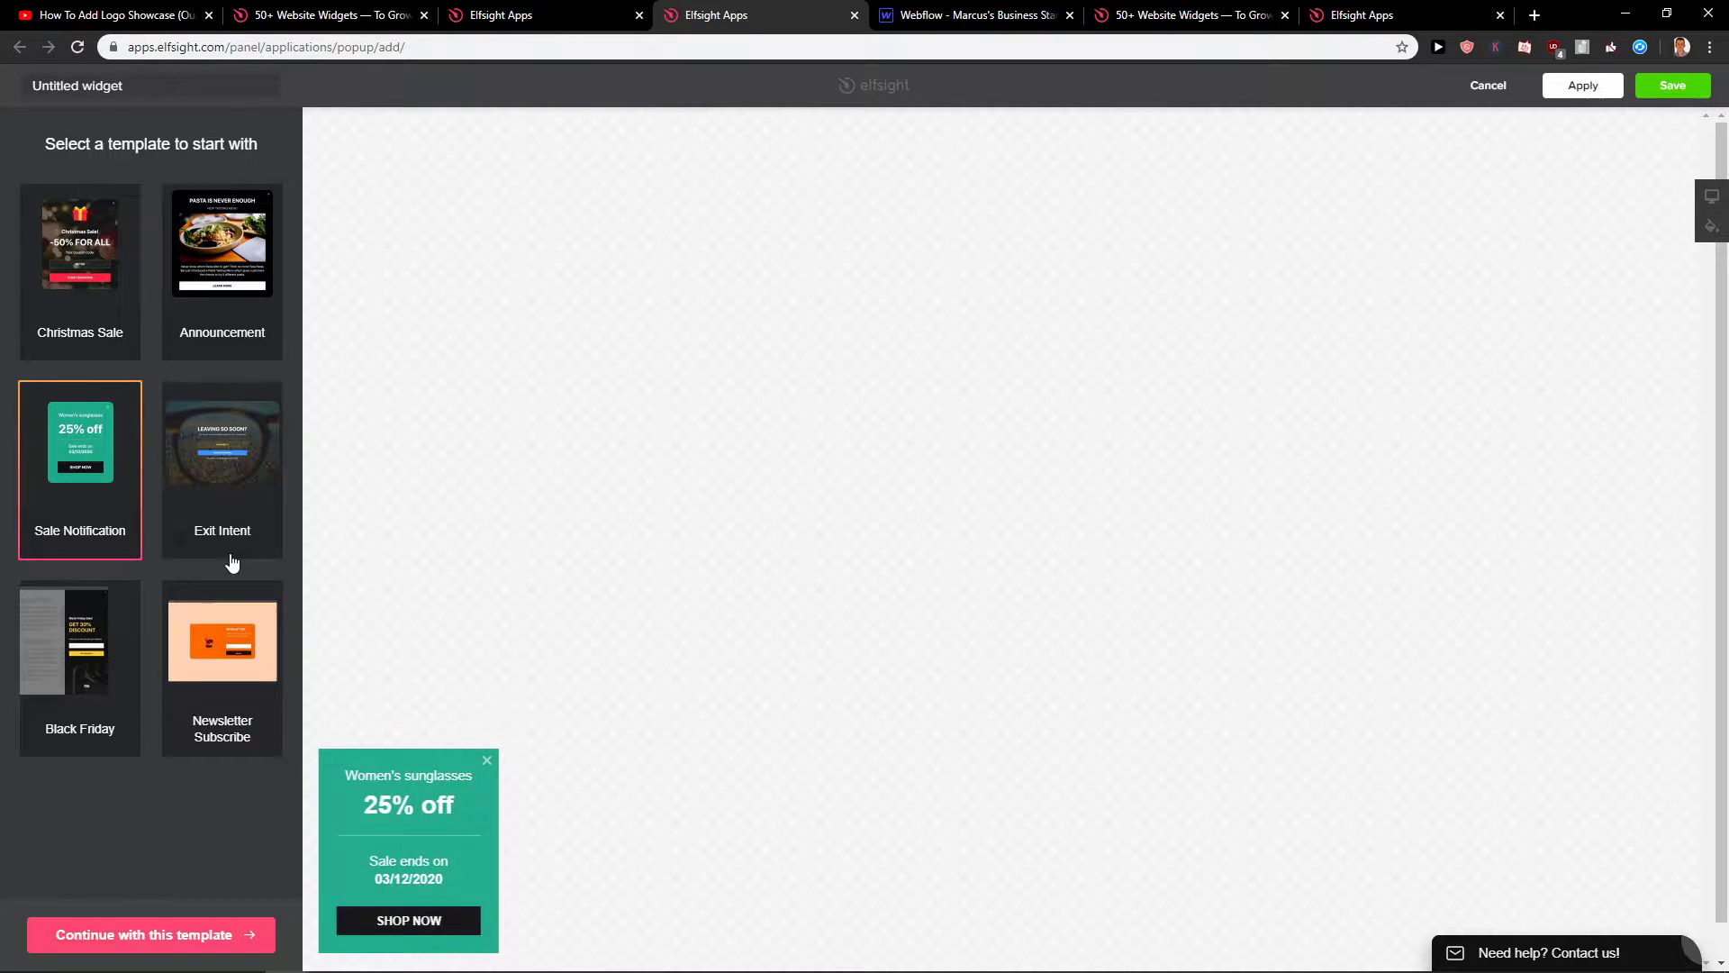
{"action": "left_click", "coordinate": [222, 670]}
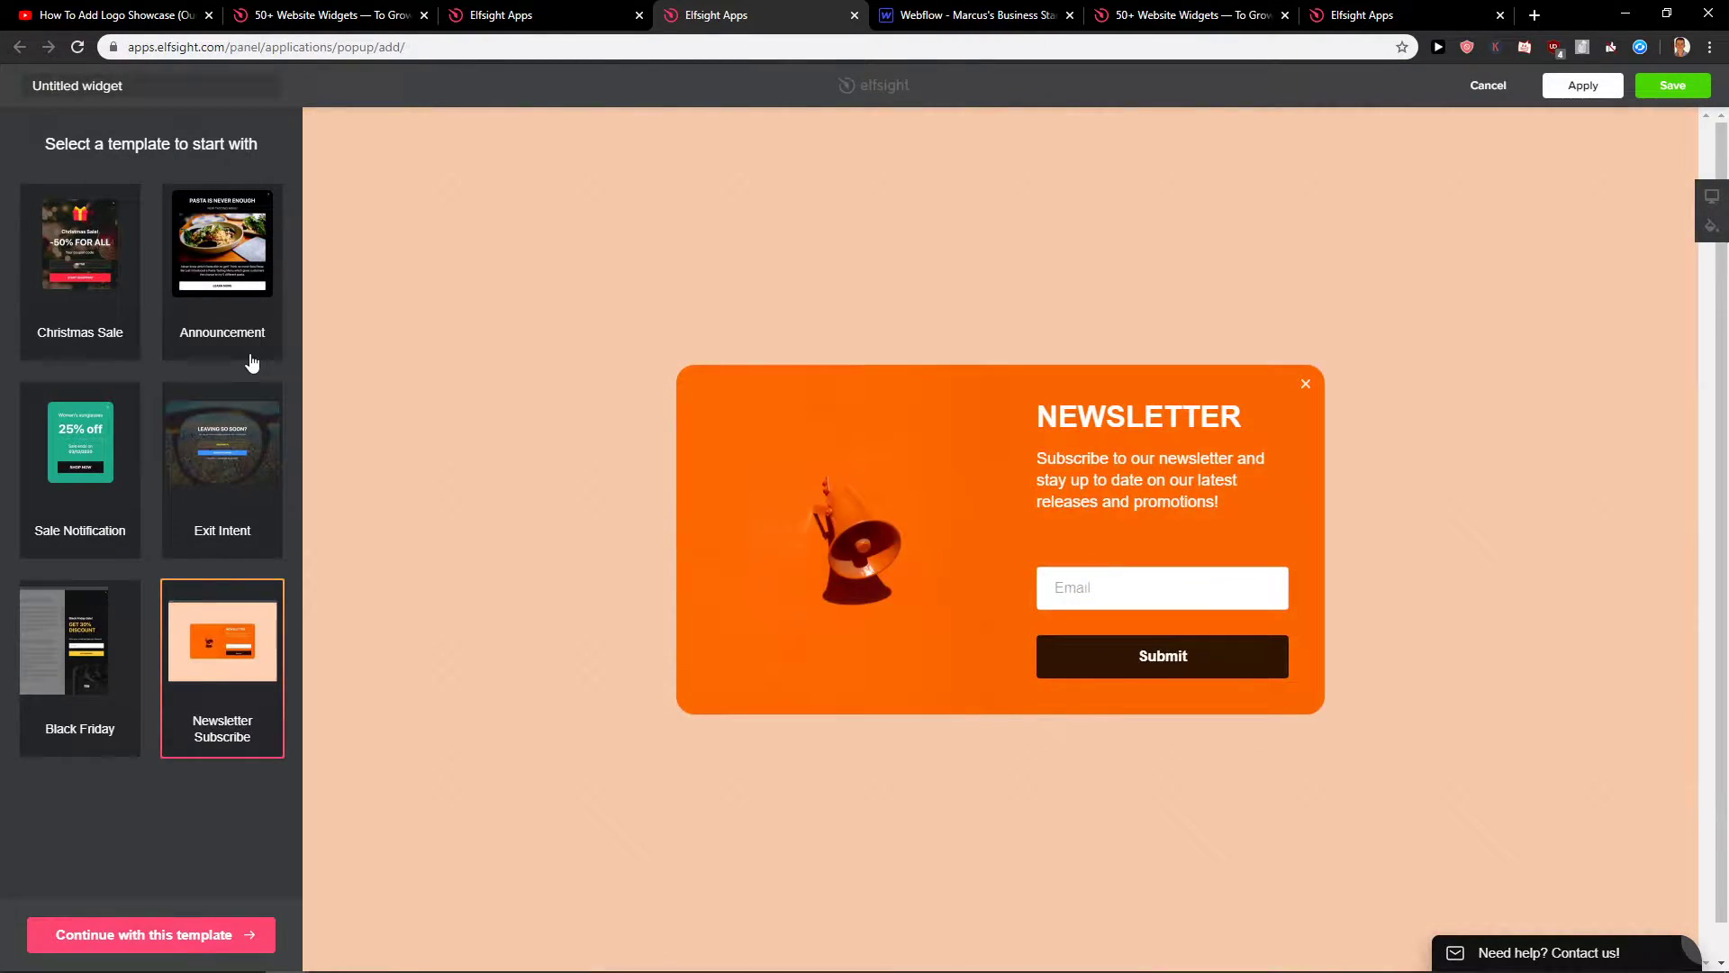
{"action": "left_click", "coordinate": [221, 270]}
{"action": "left_click", "coordinate": [80, 270]}
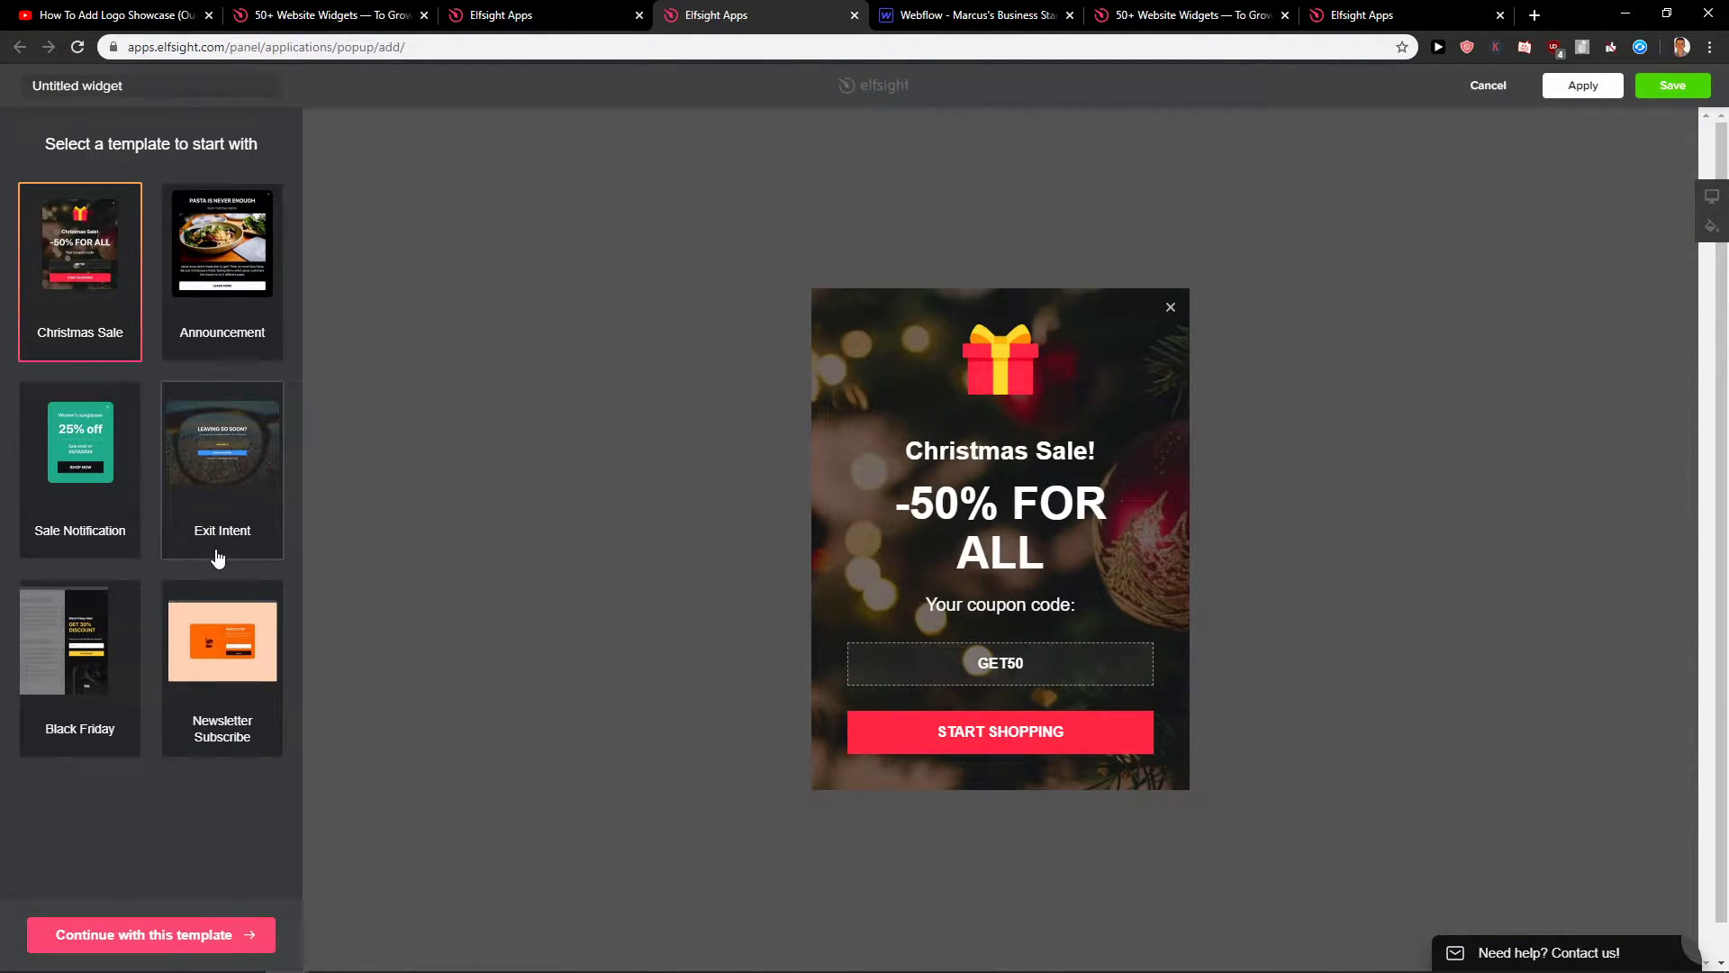
{"action": "left_click", "coordinate": [223, 465]}
{"action": "left_click", "coordinate": [80, 270]}
{"action": "left_click", "coordinate": [80, 467]}
{"action": "left_click", "coordinate": [95, 344]}
{"action": "left_click", "coordinate": [145, 934]}
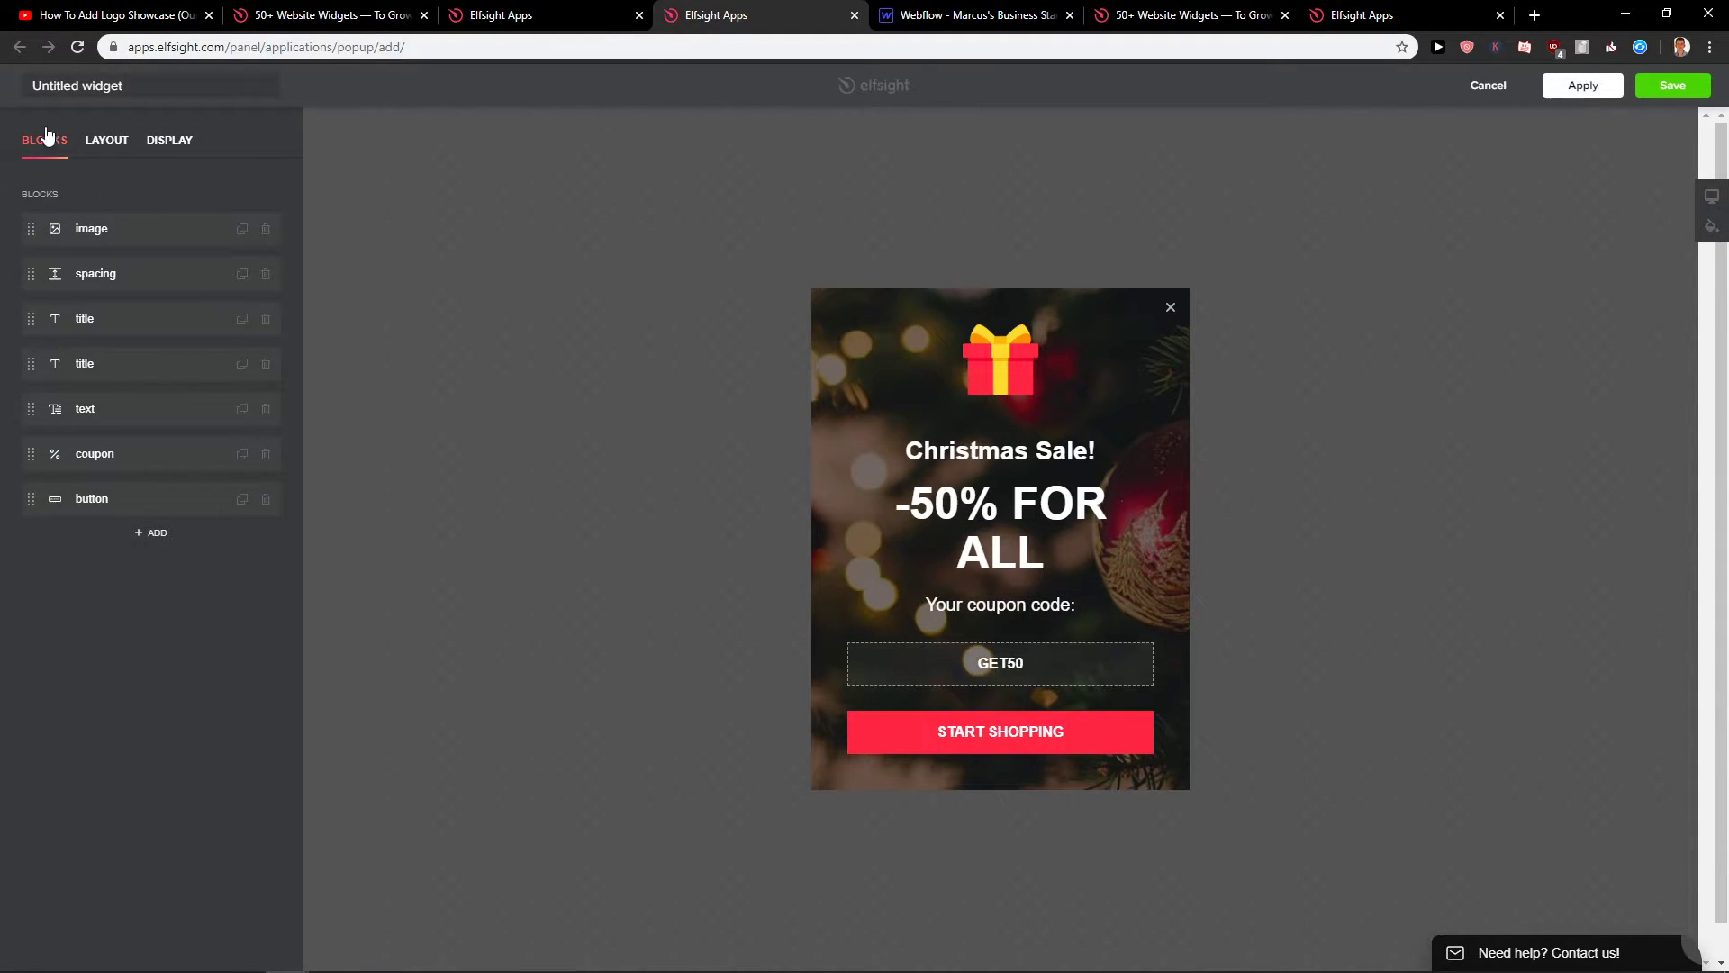
{"action": "left_click", "coordinate": [134, 236]}
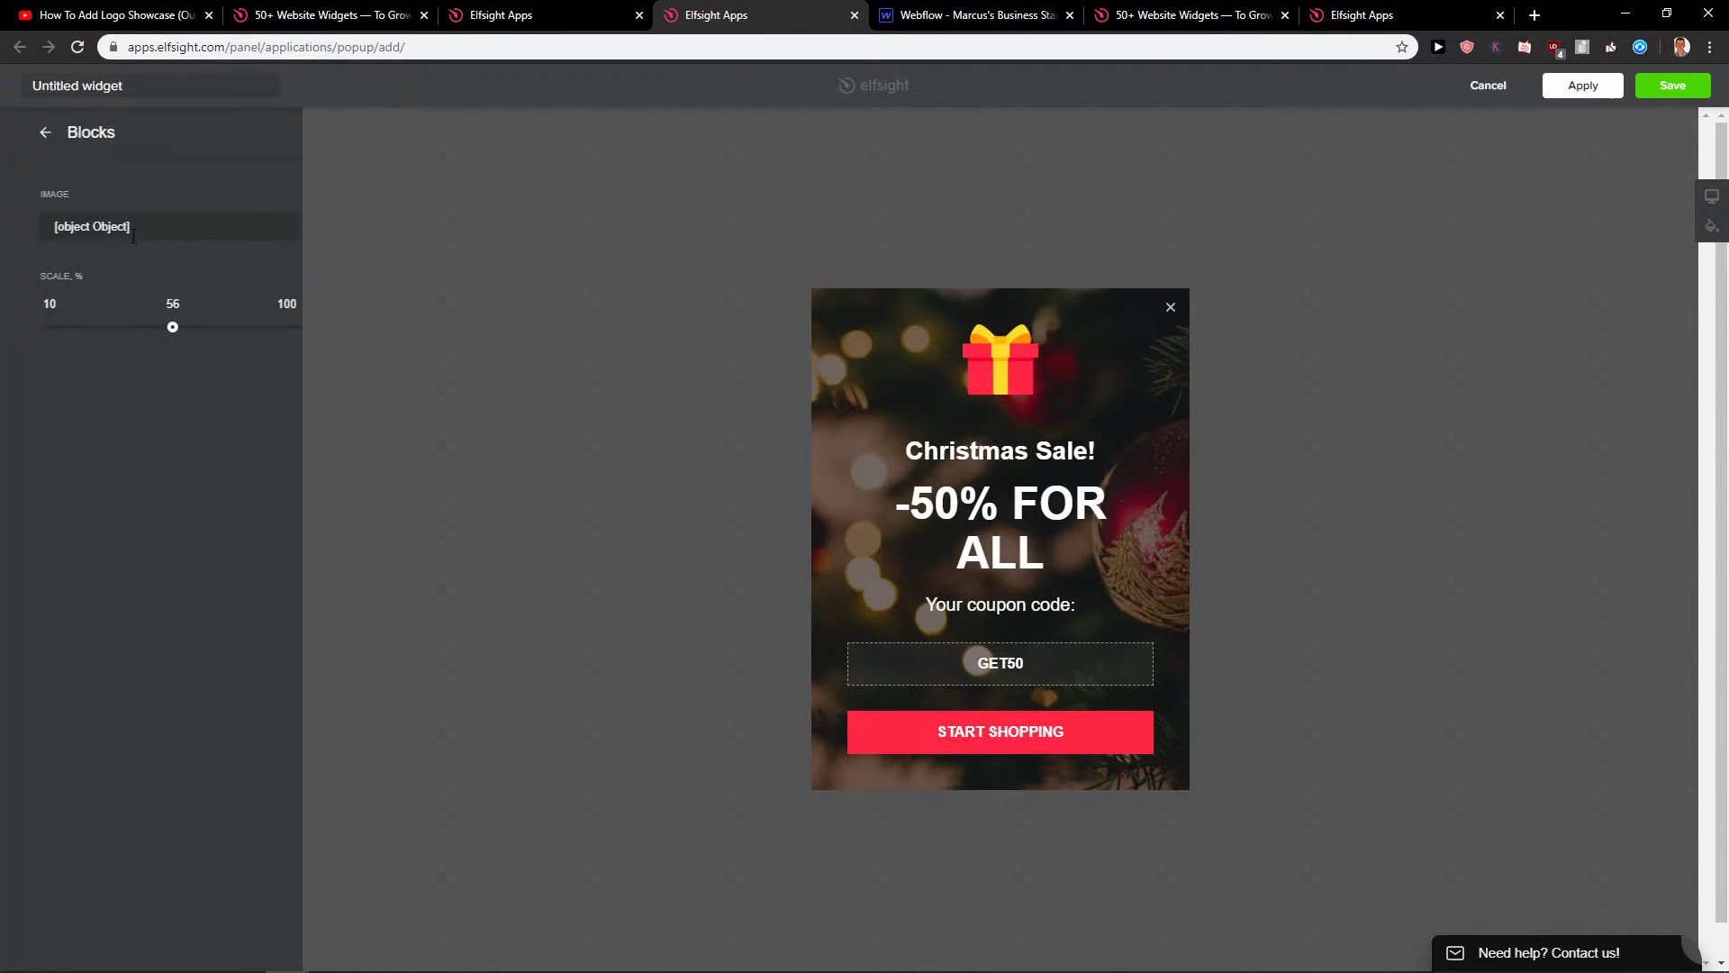
{"action": "left_click", "coordinate": [23, 132]}
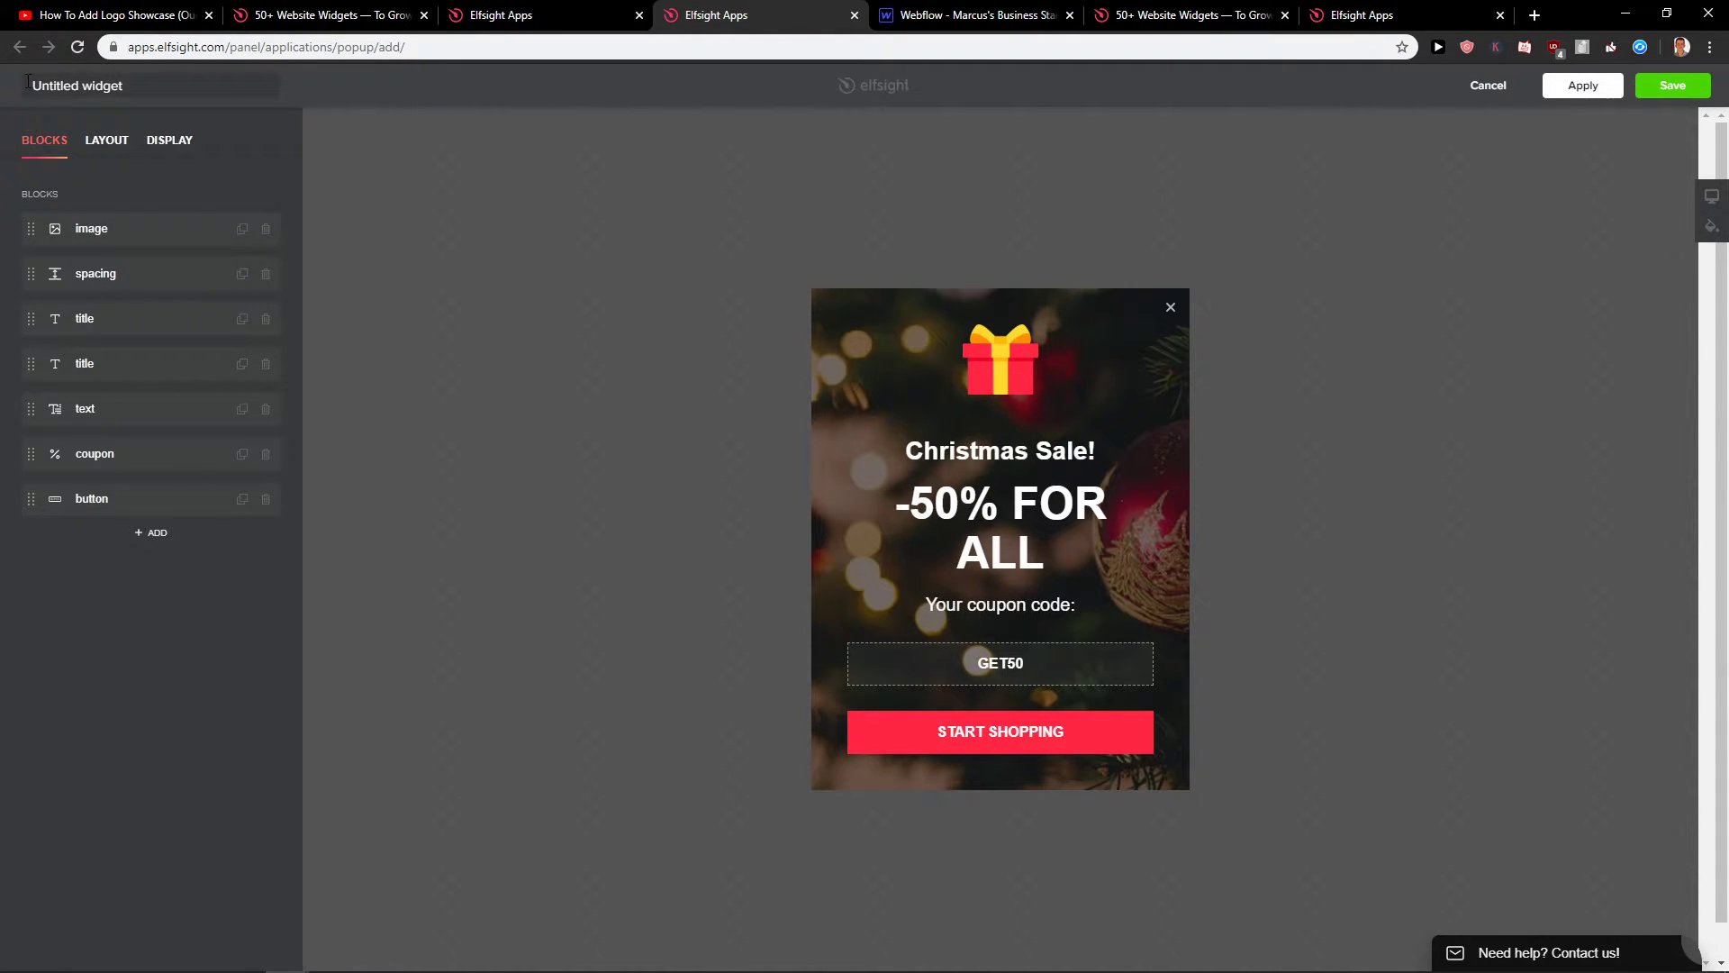
{"action": "left_click", "coordinate": [1488, 85]}
{"action": "left_click", "coordinate": [952, 147]}
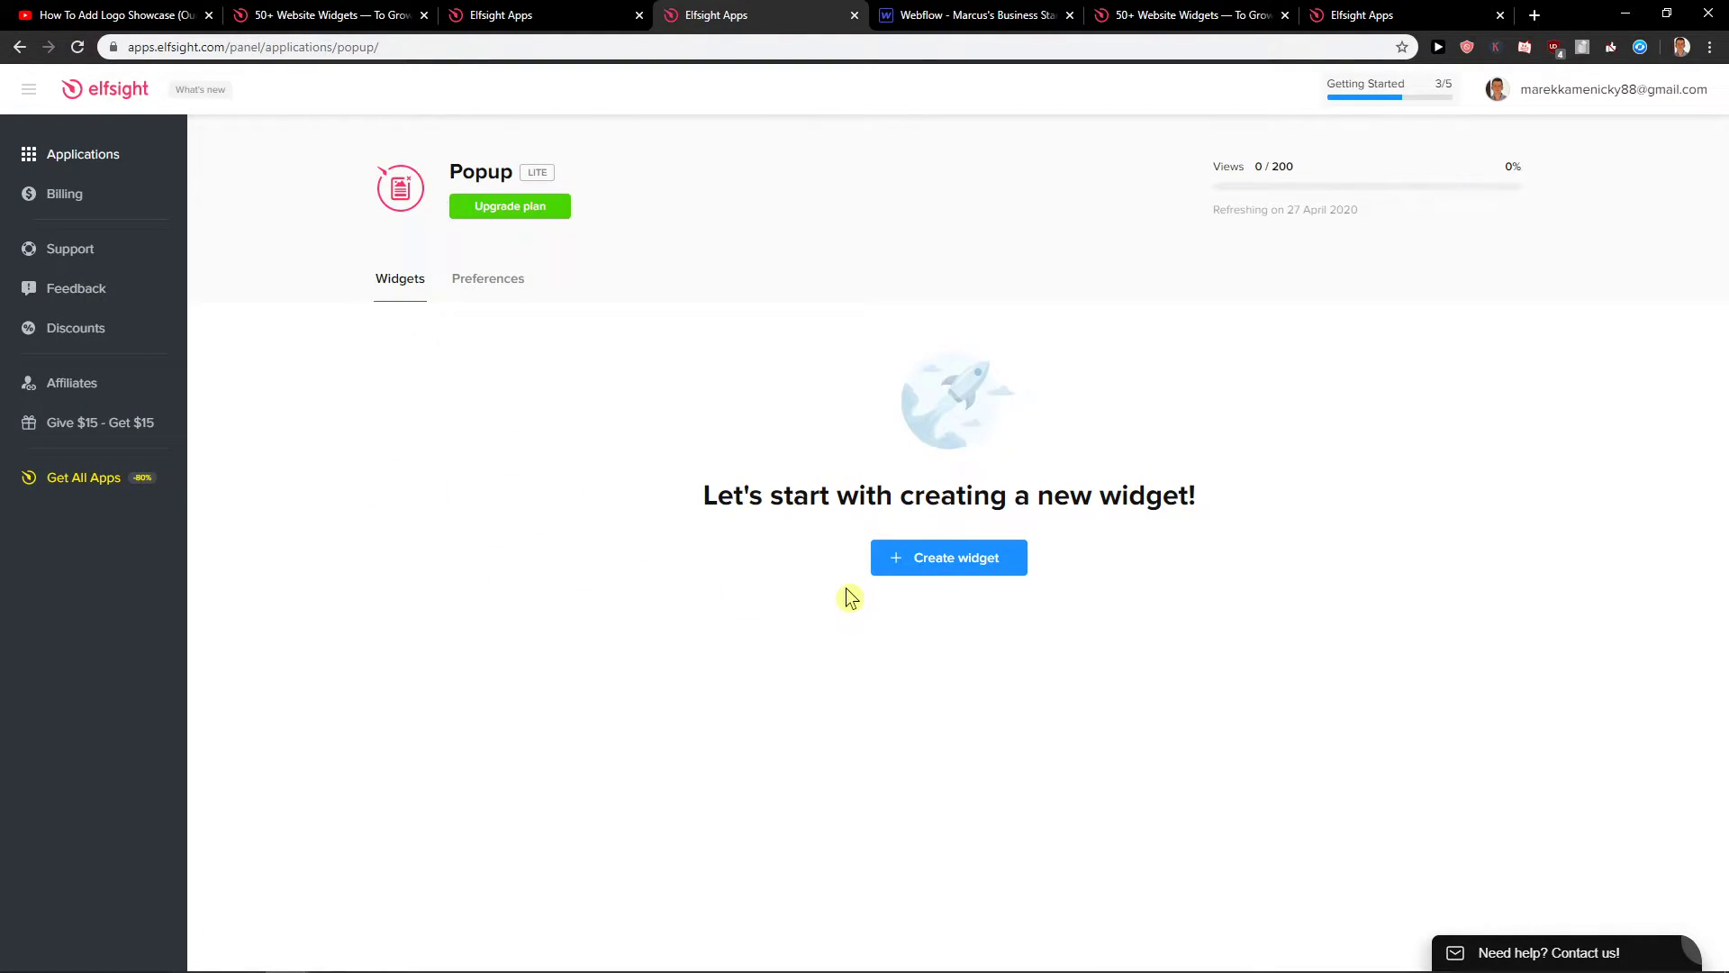
{"action": "left_click", "coordinate": [946, 556]}
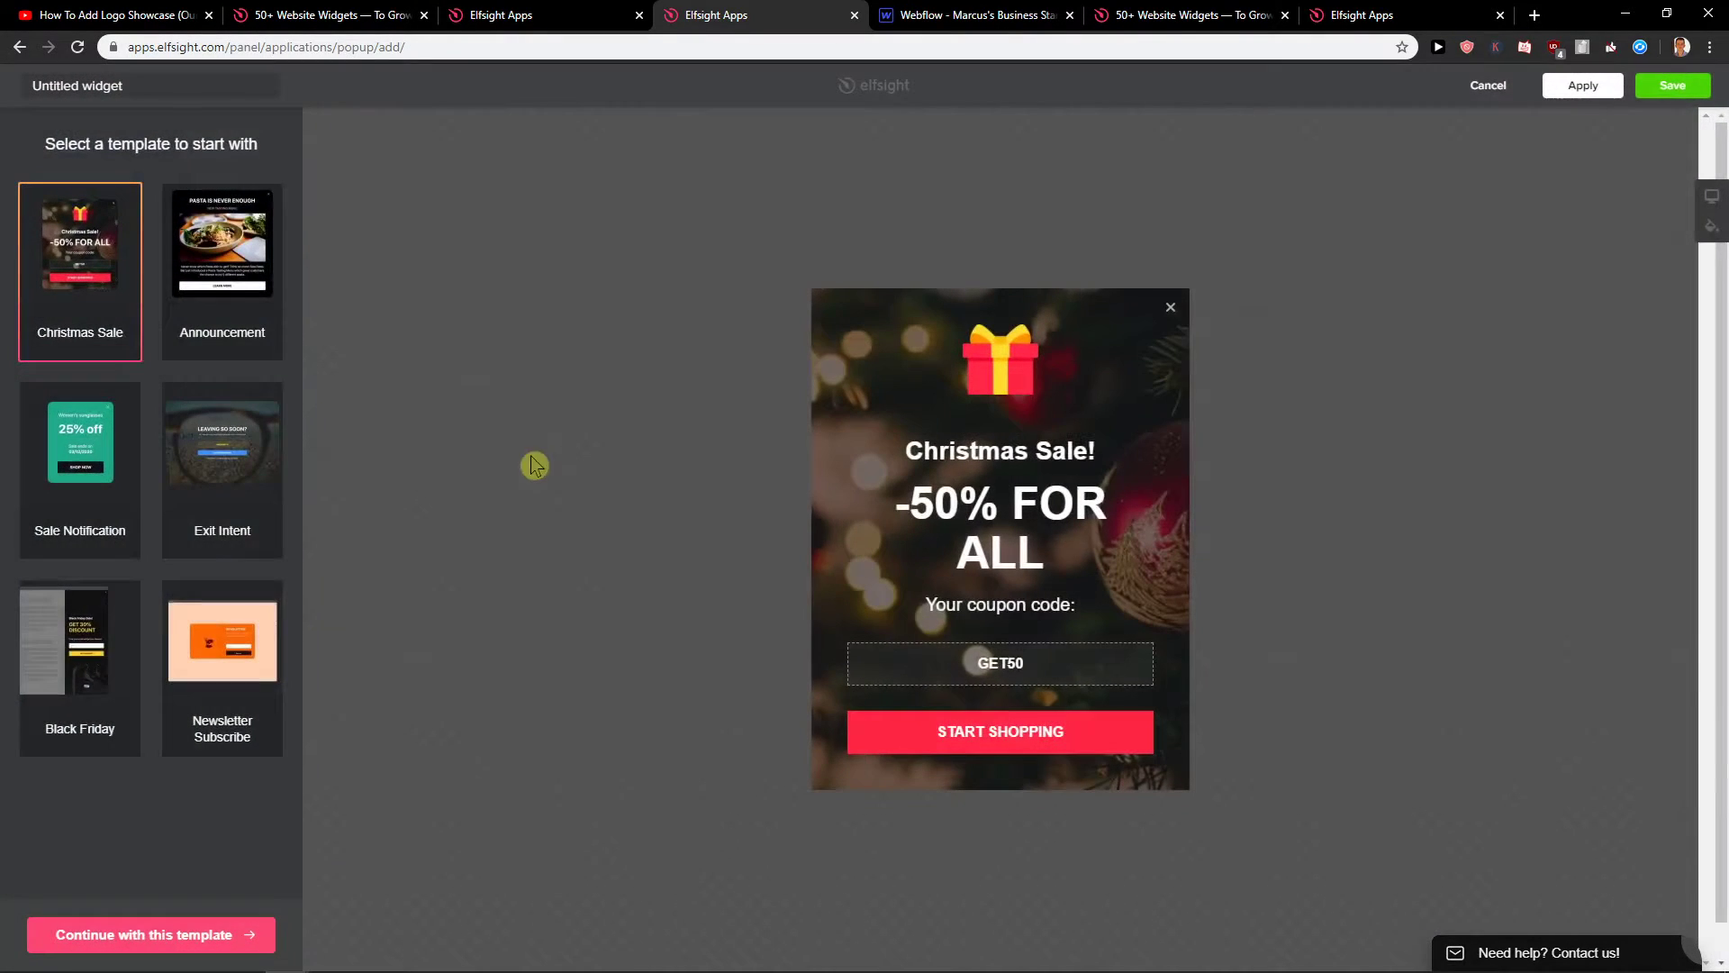
Choose the Newsletter Subscribe template and glance at its layout settings
{"action": "left_click", "coordinate": [222, 642]}
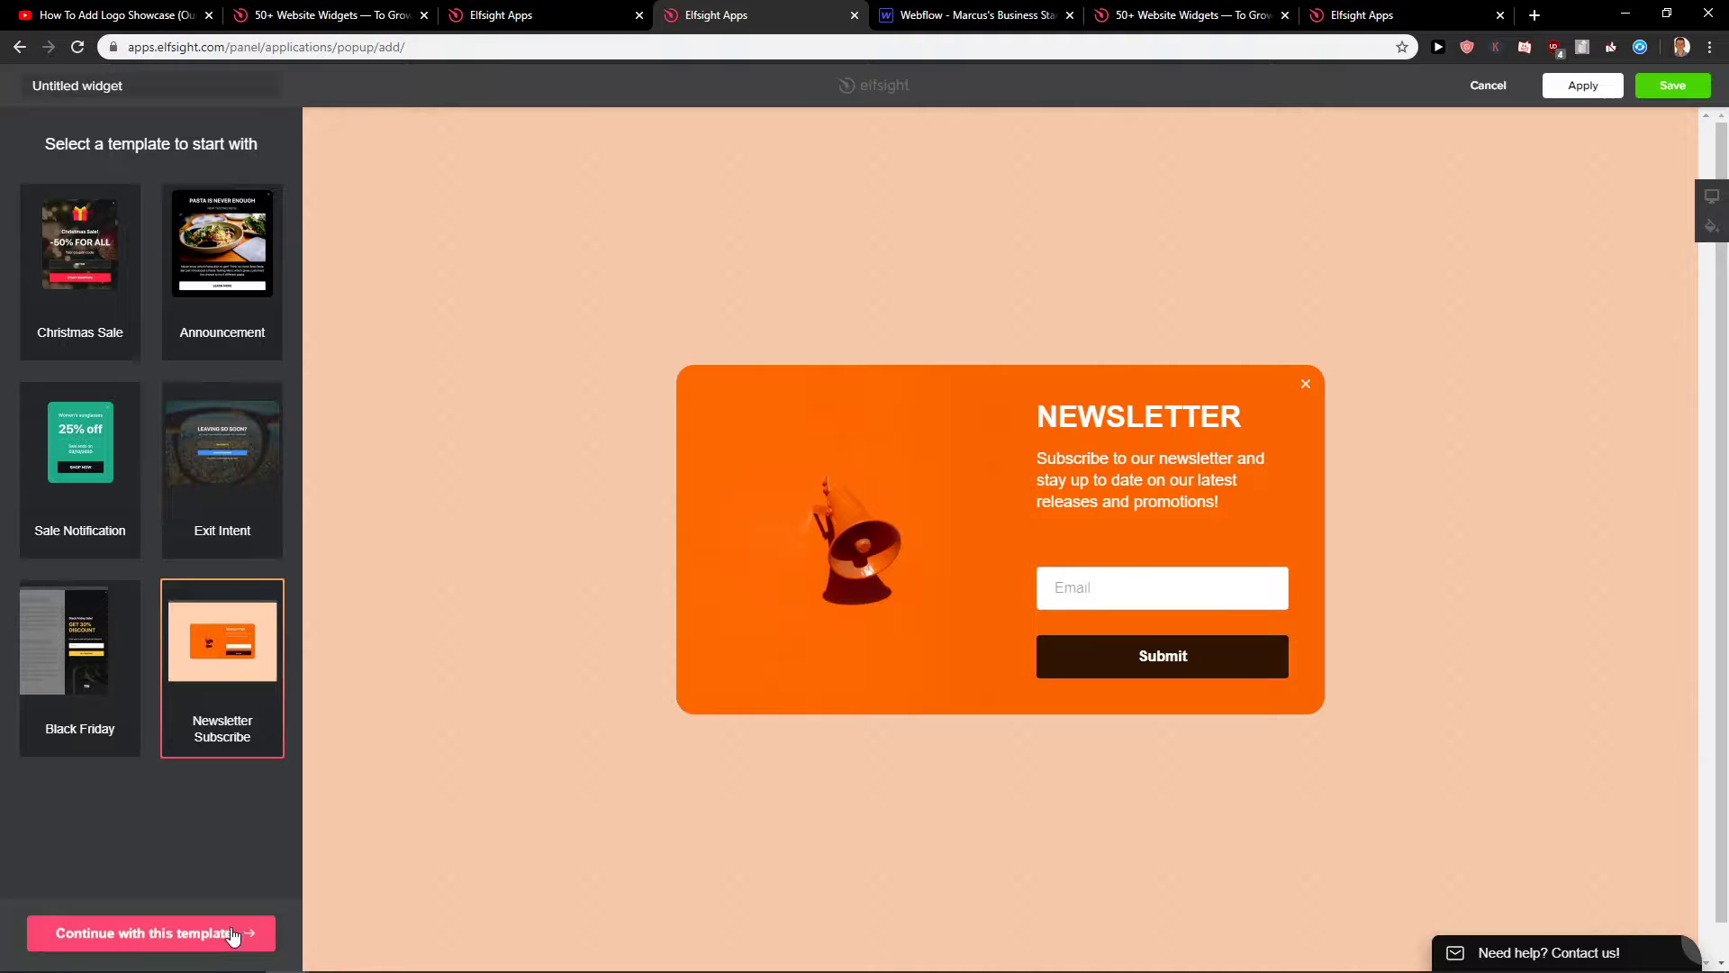
{"action": "left_click", "coordinate": [151, 934]}
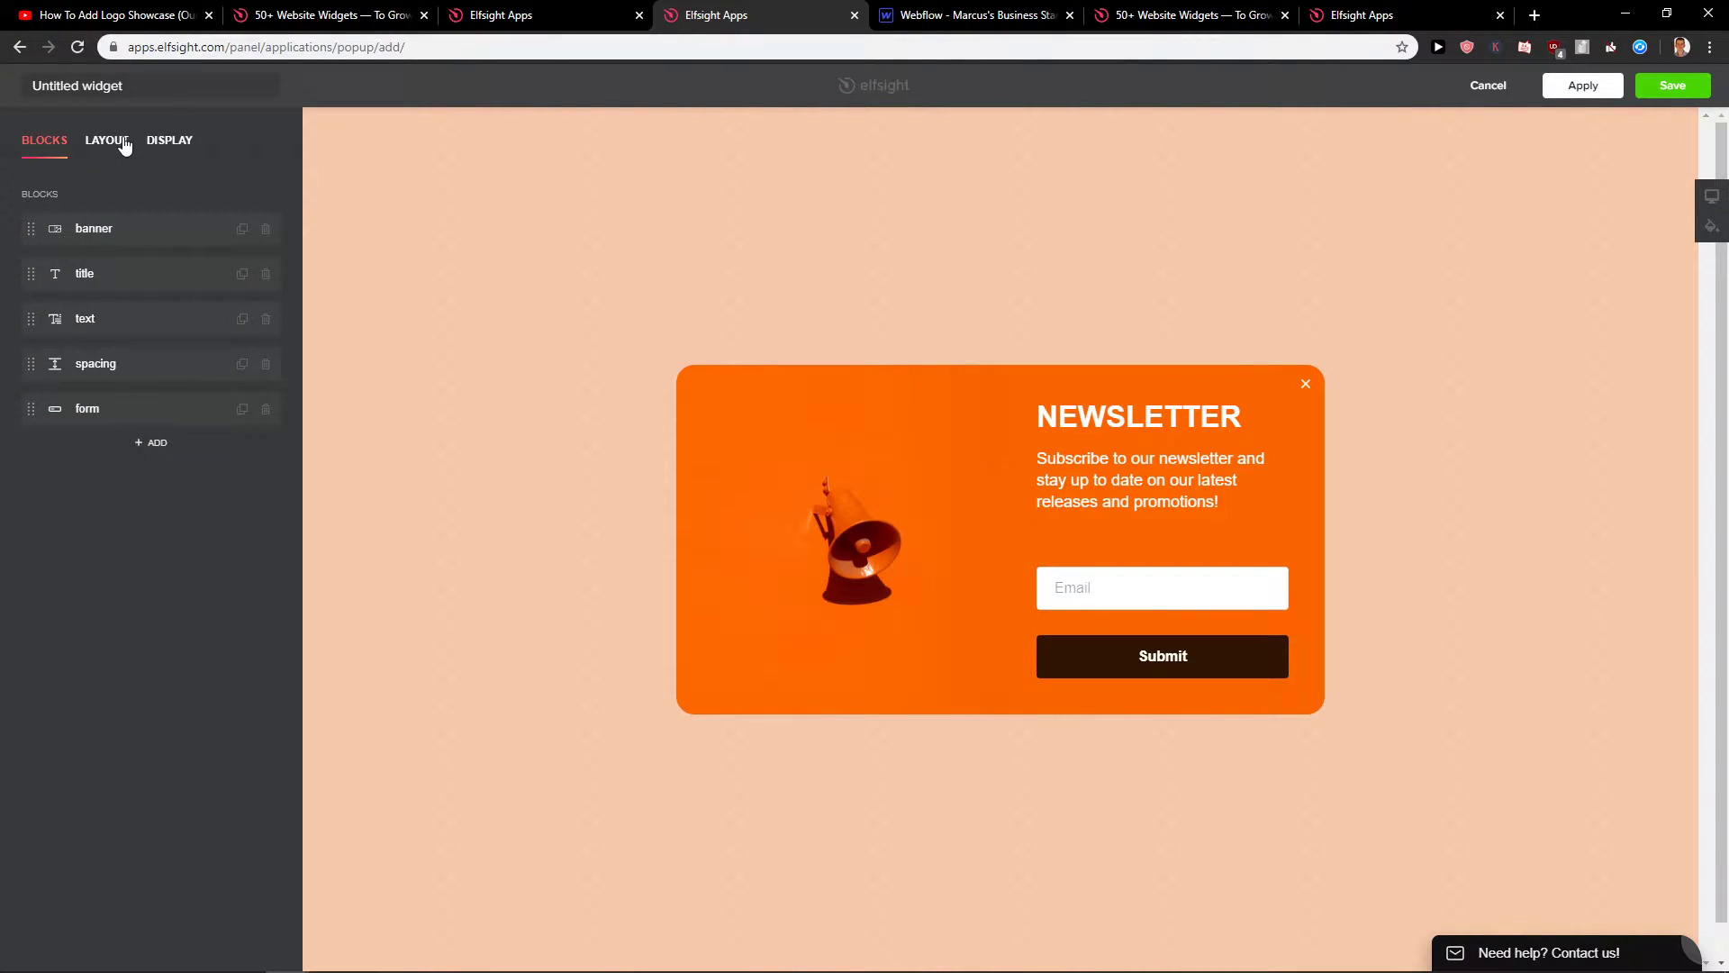
{"action": "left_click", "coordinate": [107, 140]}
{"action": "left_click", "coordinate": [44, 139]}
Replace the banner block's image with the uploaded baby-yoda picture
{"action": "left_click", "coordinate": [164, 232]}
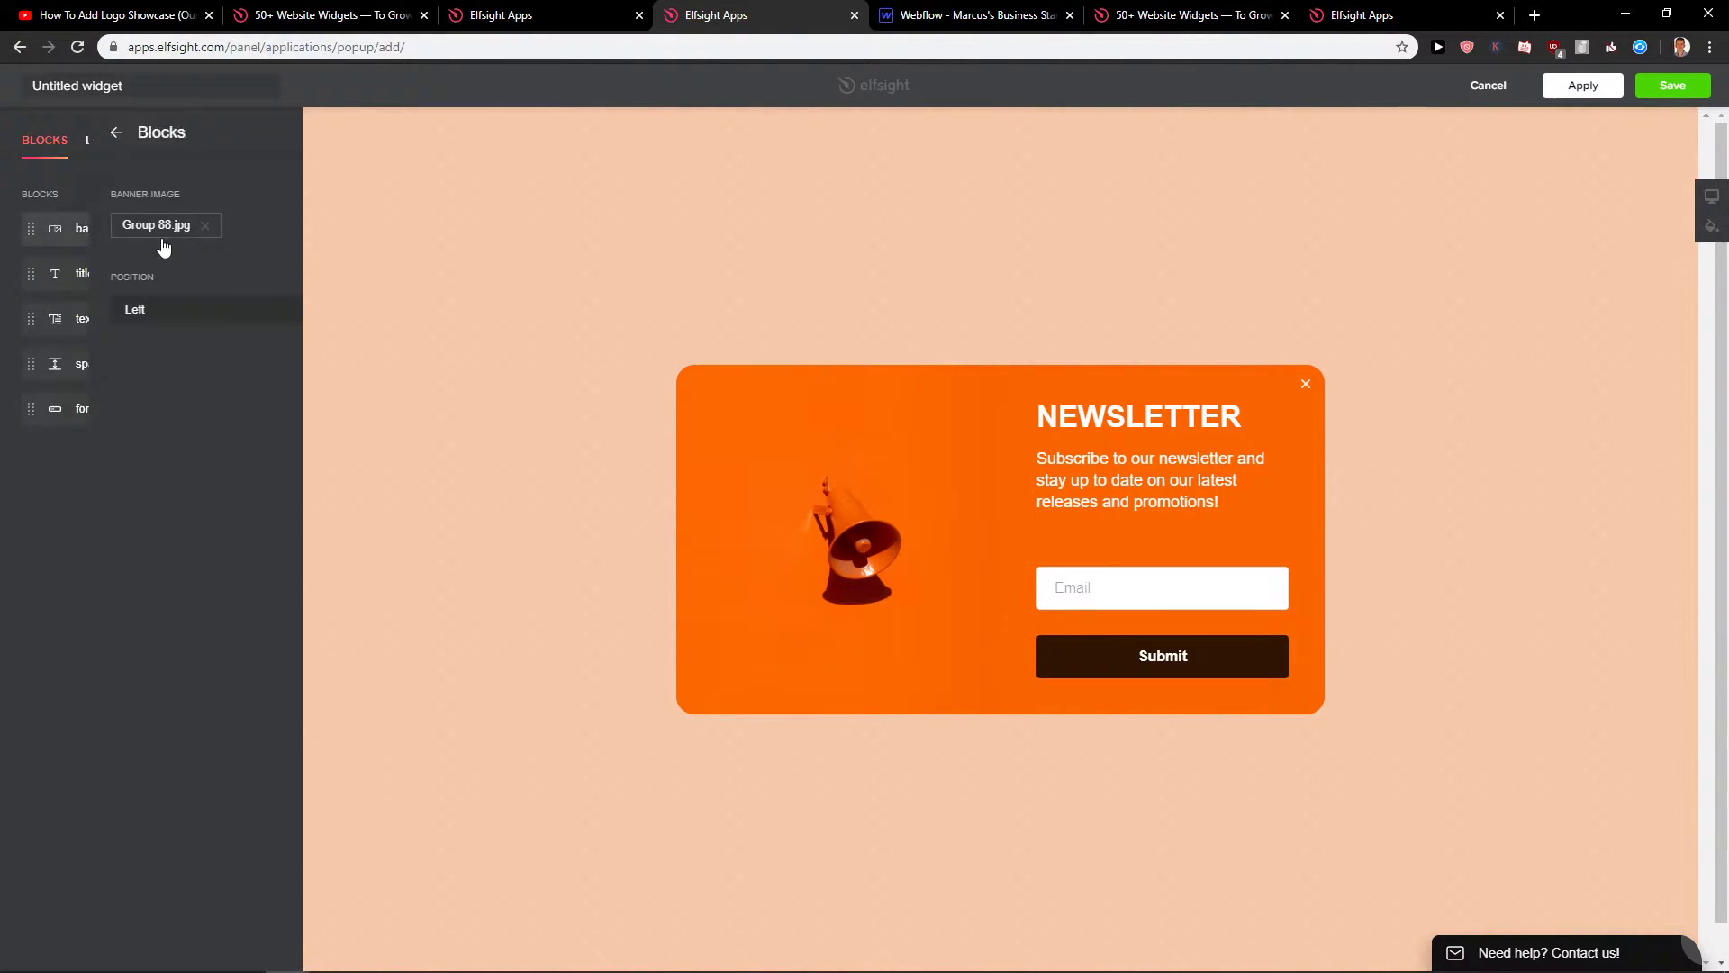
{"action": "left_click", "coordinate": [115, 228]}
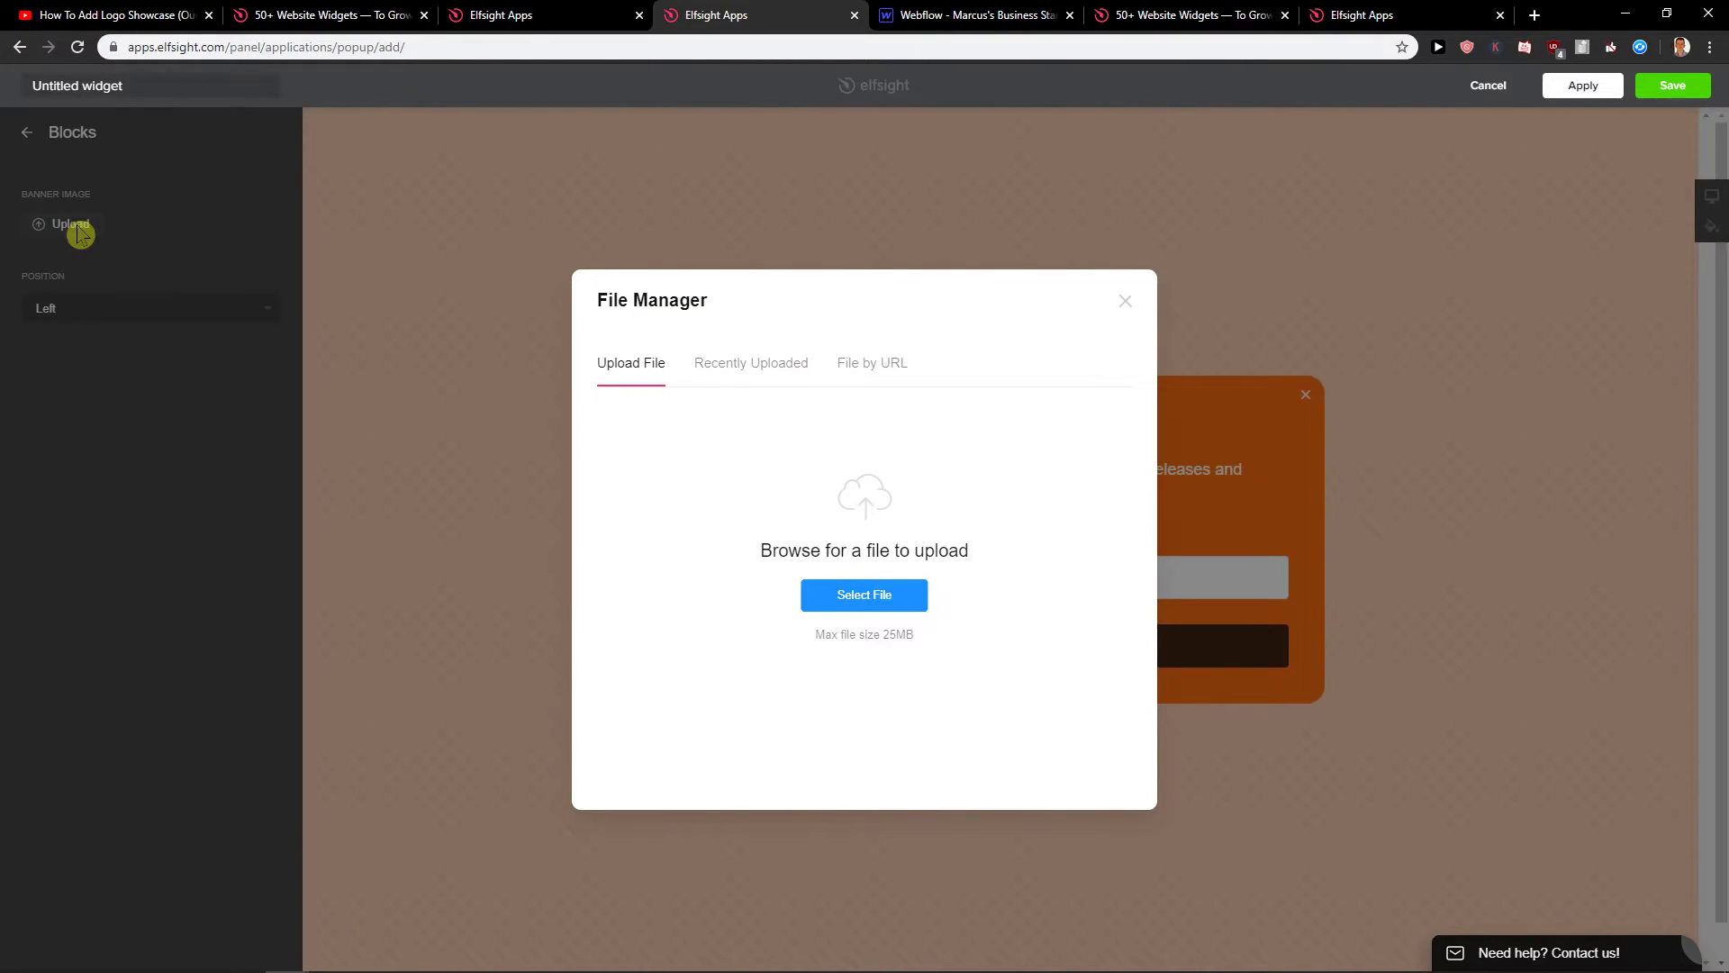
{"action": "left_click", "coordinate": [864, 594]}
{"action": "scroll", "coordinate": [287, 322], "scroll_direction": "down", "scroll_amount": 3}
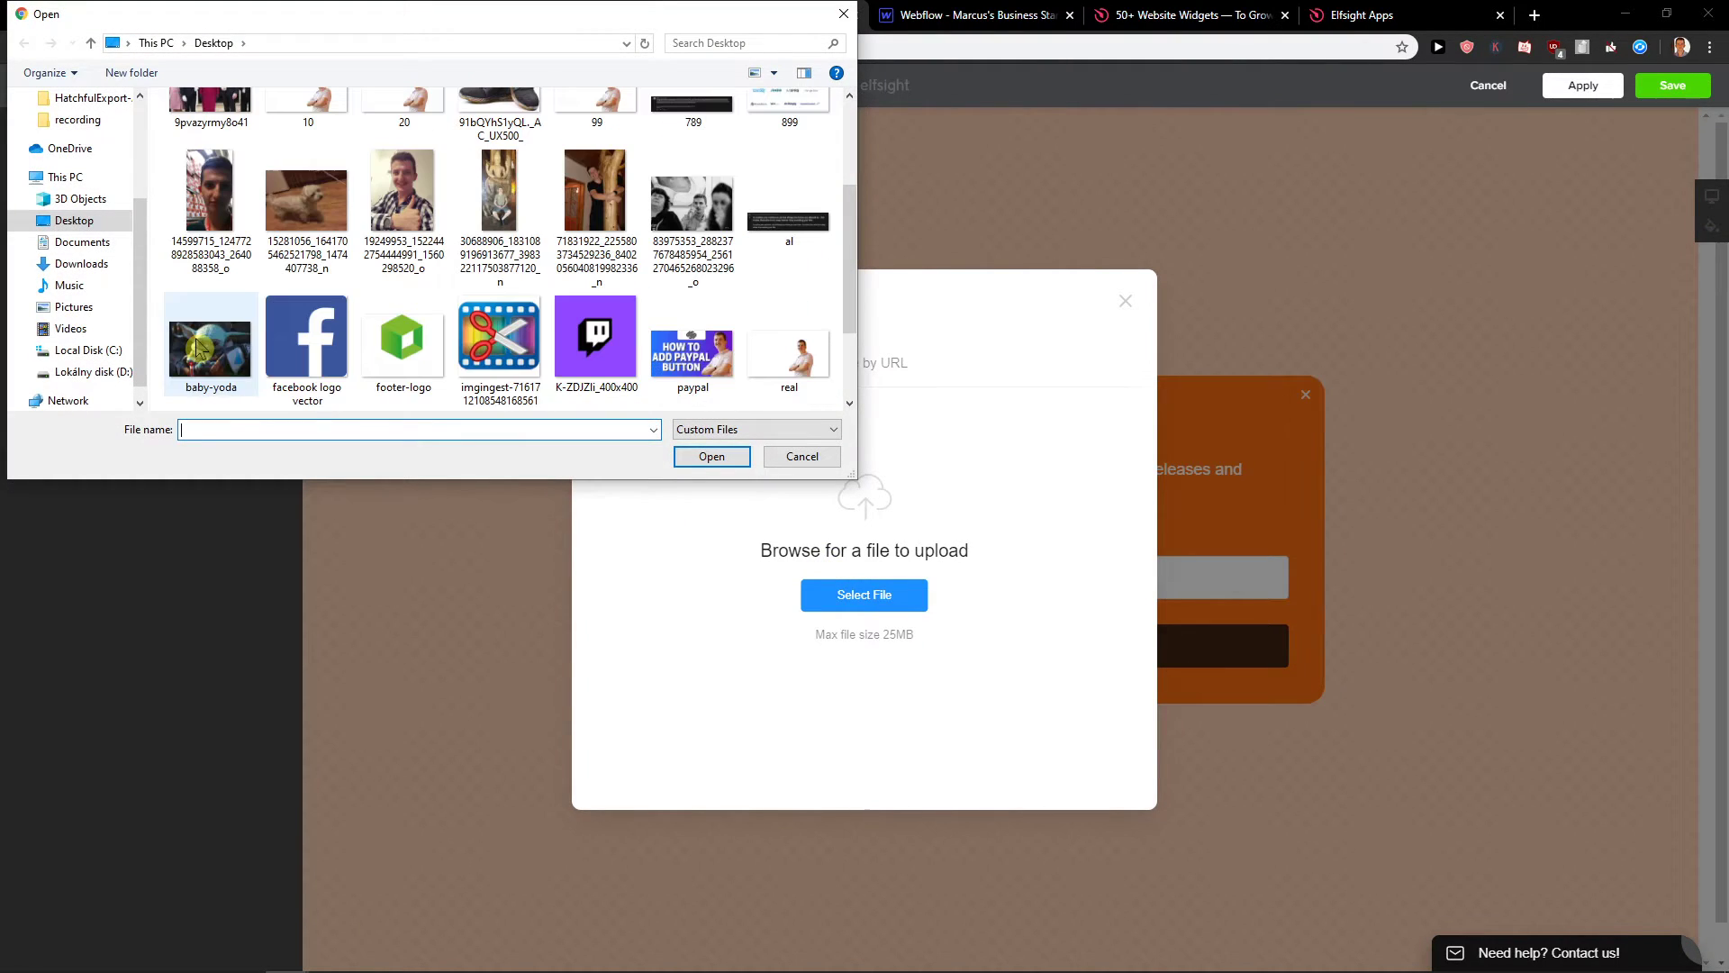
{"action": "scroll", "coordinate": [289, 322], "scroll_direction": "down", "scroll_amount": 1}
{"action": "double_click", "coordinate": [209, 270]}
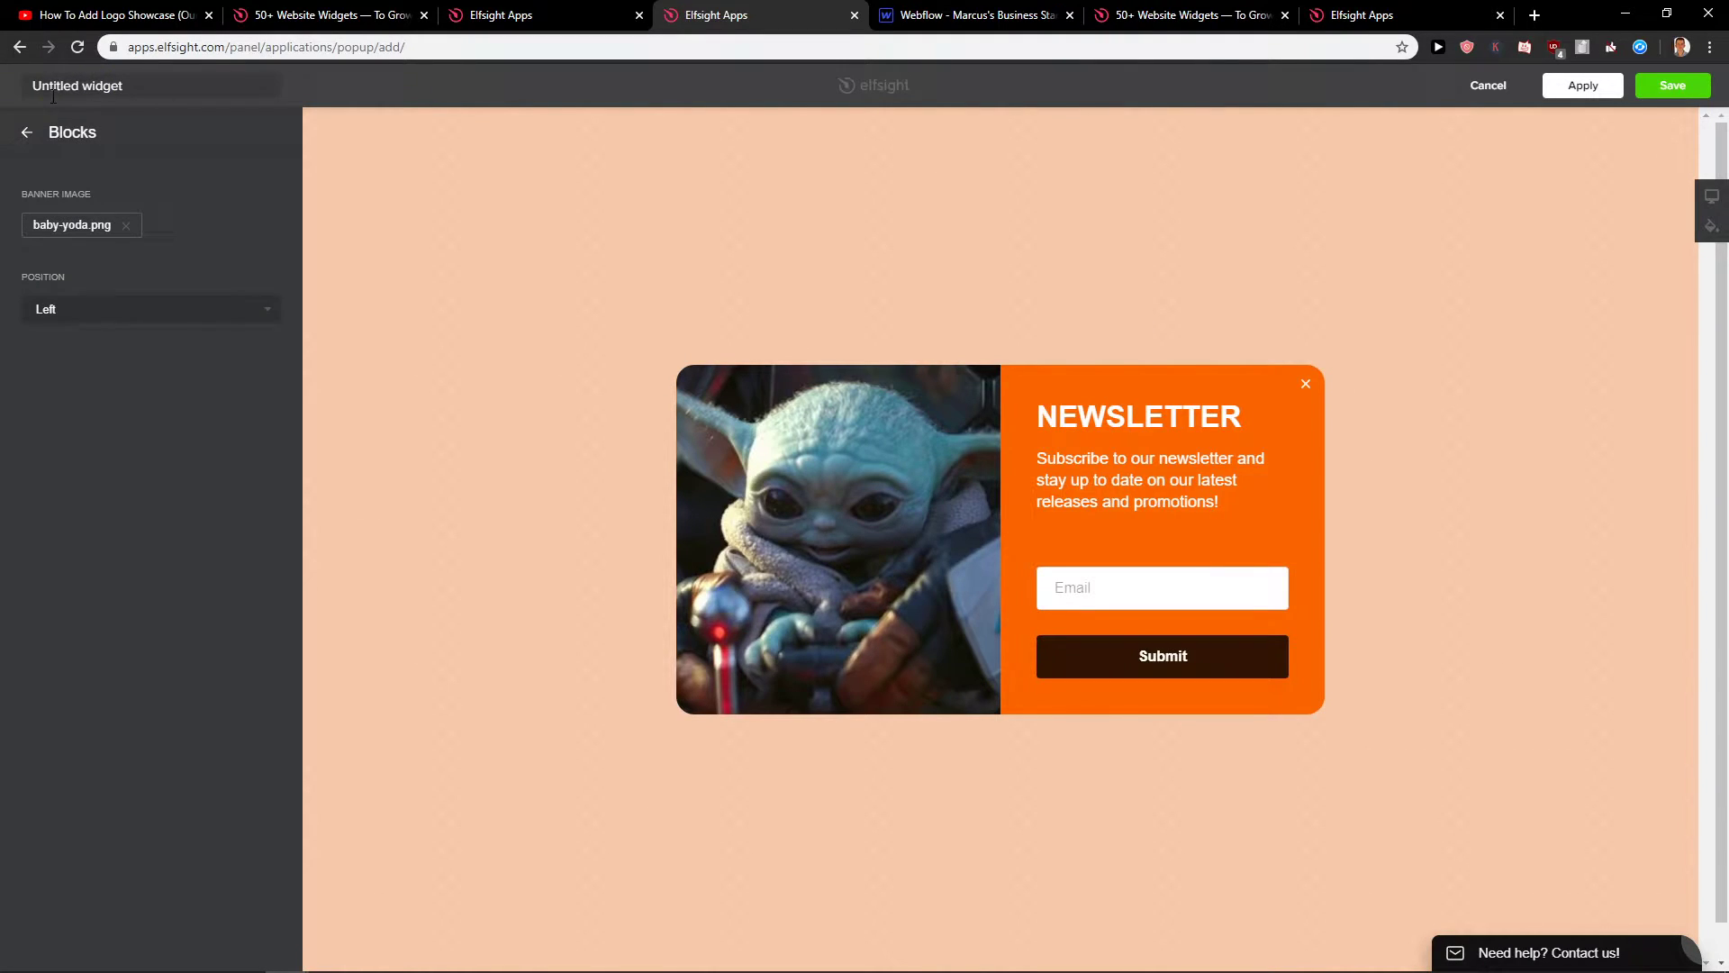
{"action": "left_click", "coordinate": [27, 133]}
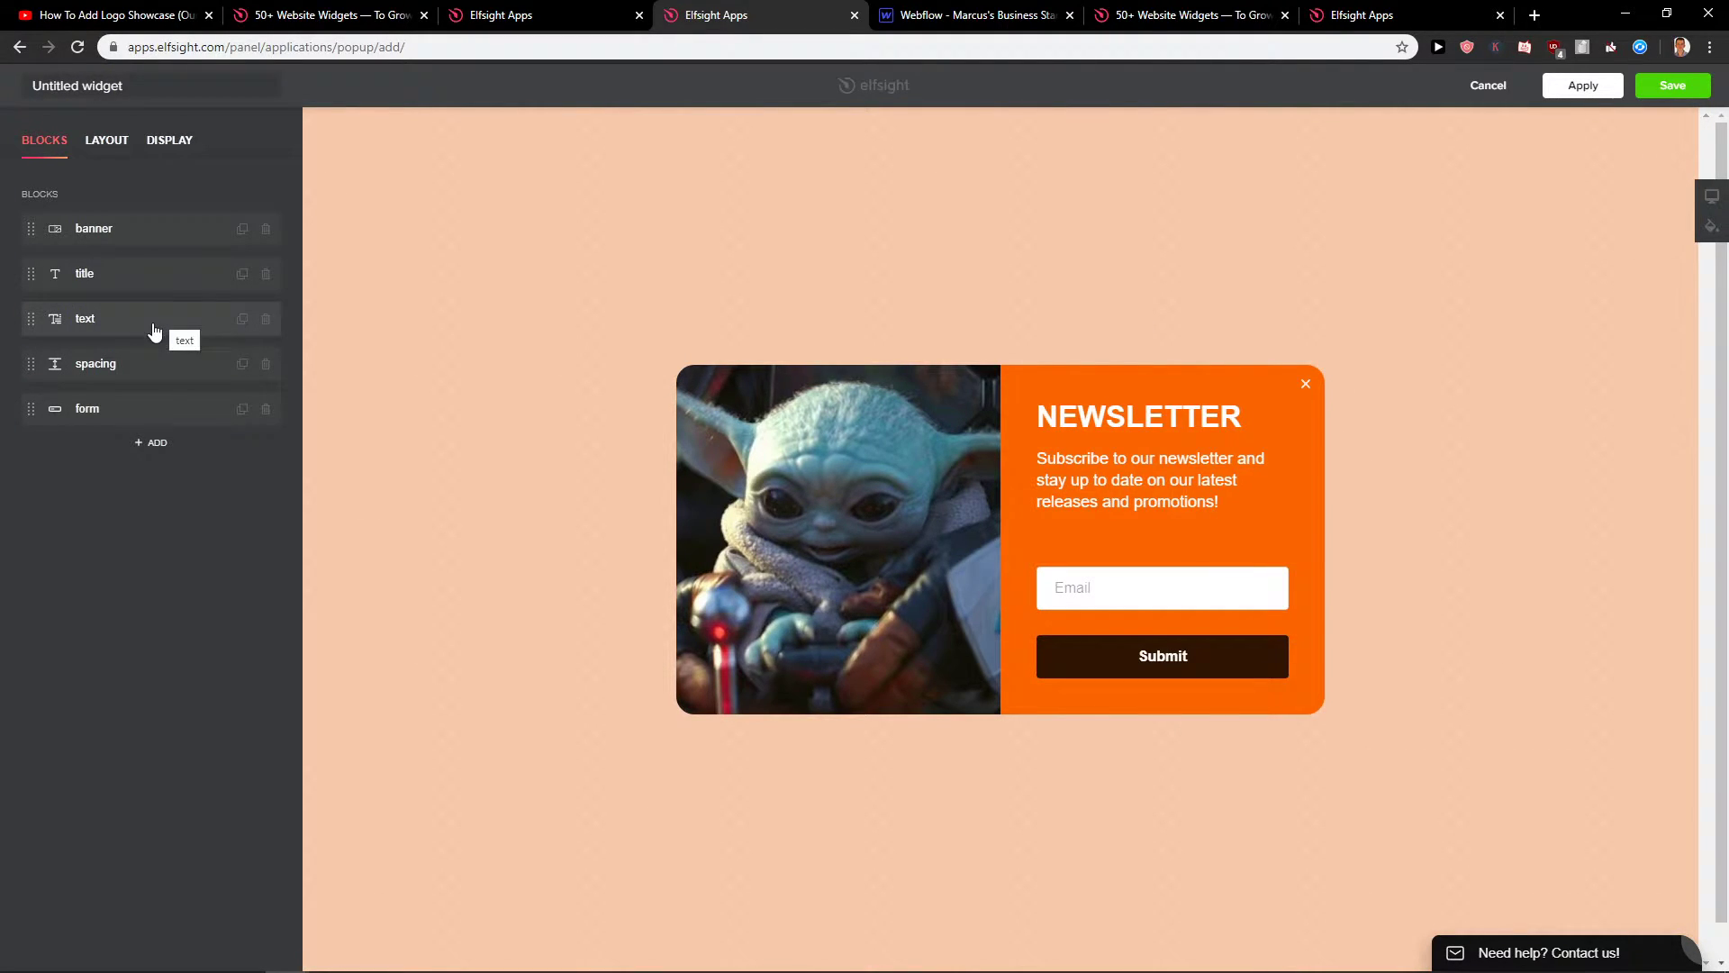
Keep the form's Action After Submit as 'Close the Popup' and return to the blocks list
{"action": "left_click", "coordinate": [160, 408]}
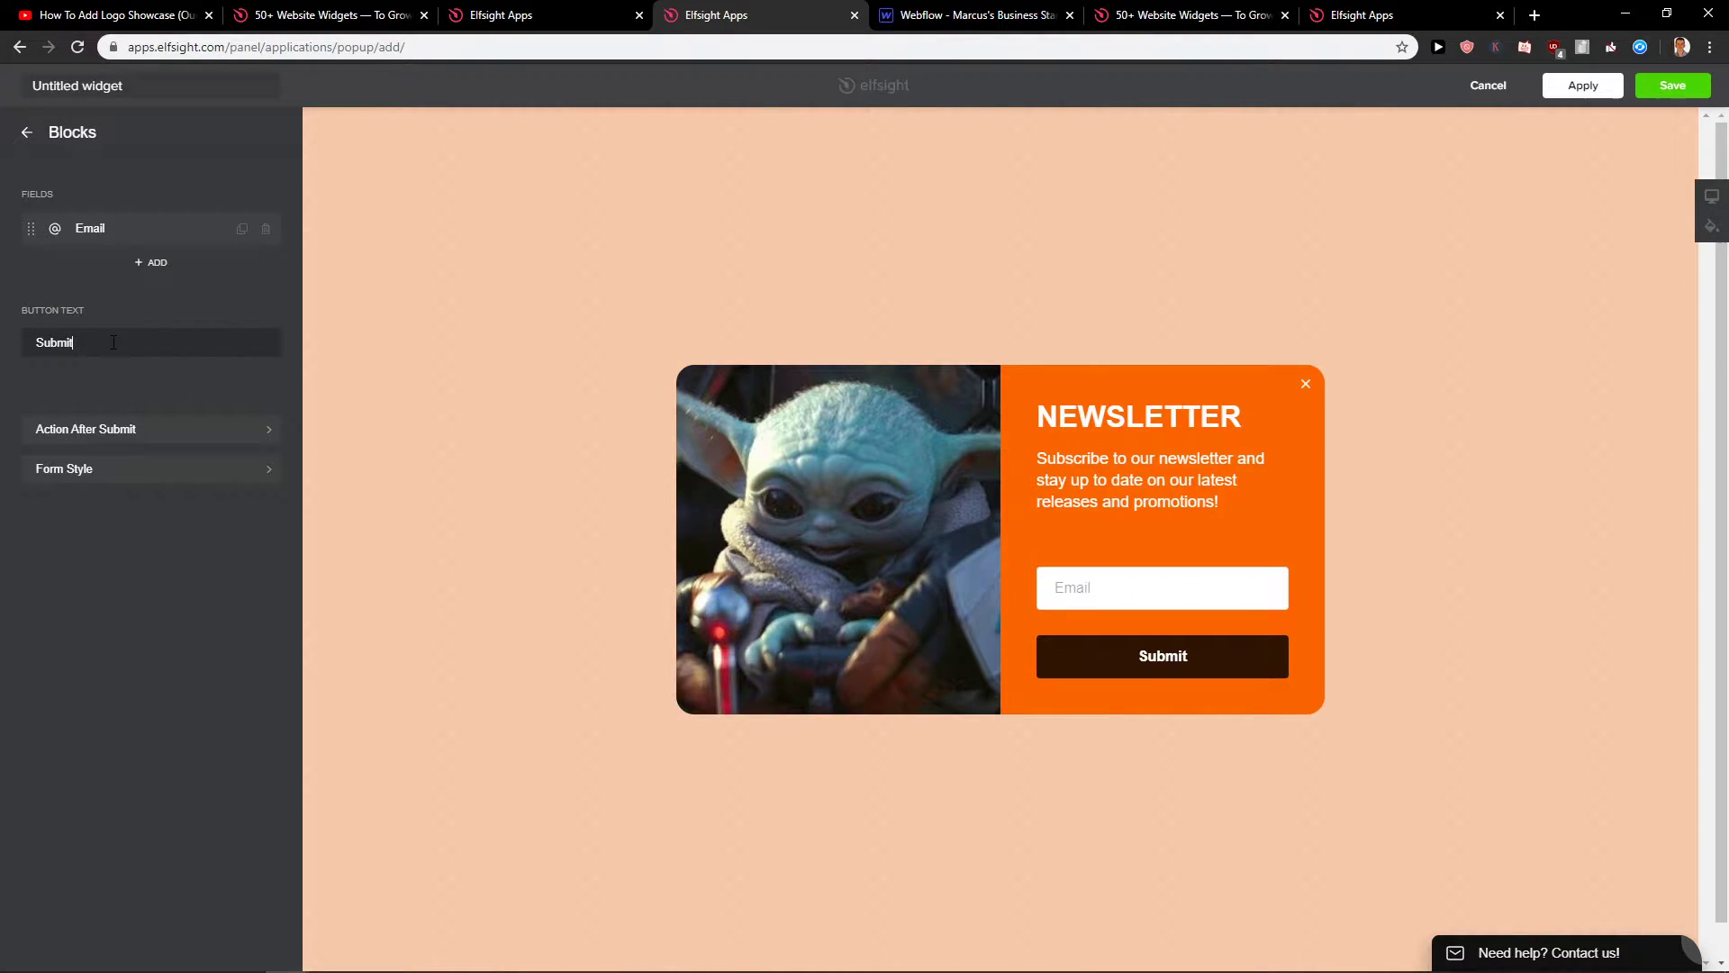
{"action": "left_click", "coordinate": [30, 135]}
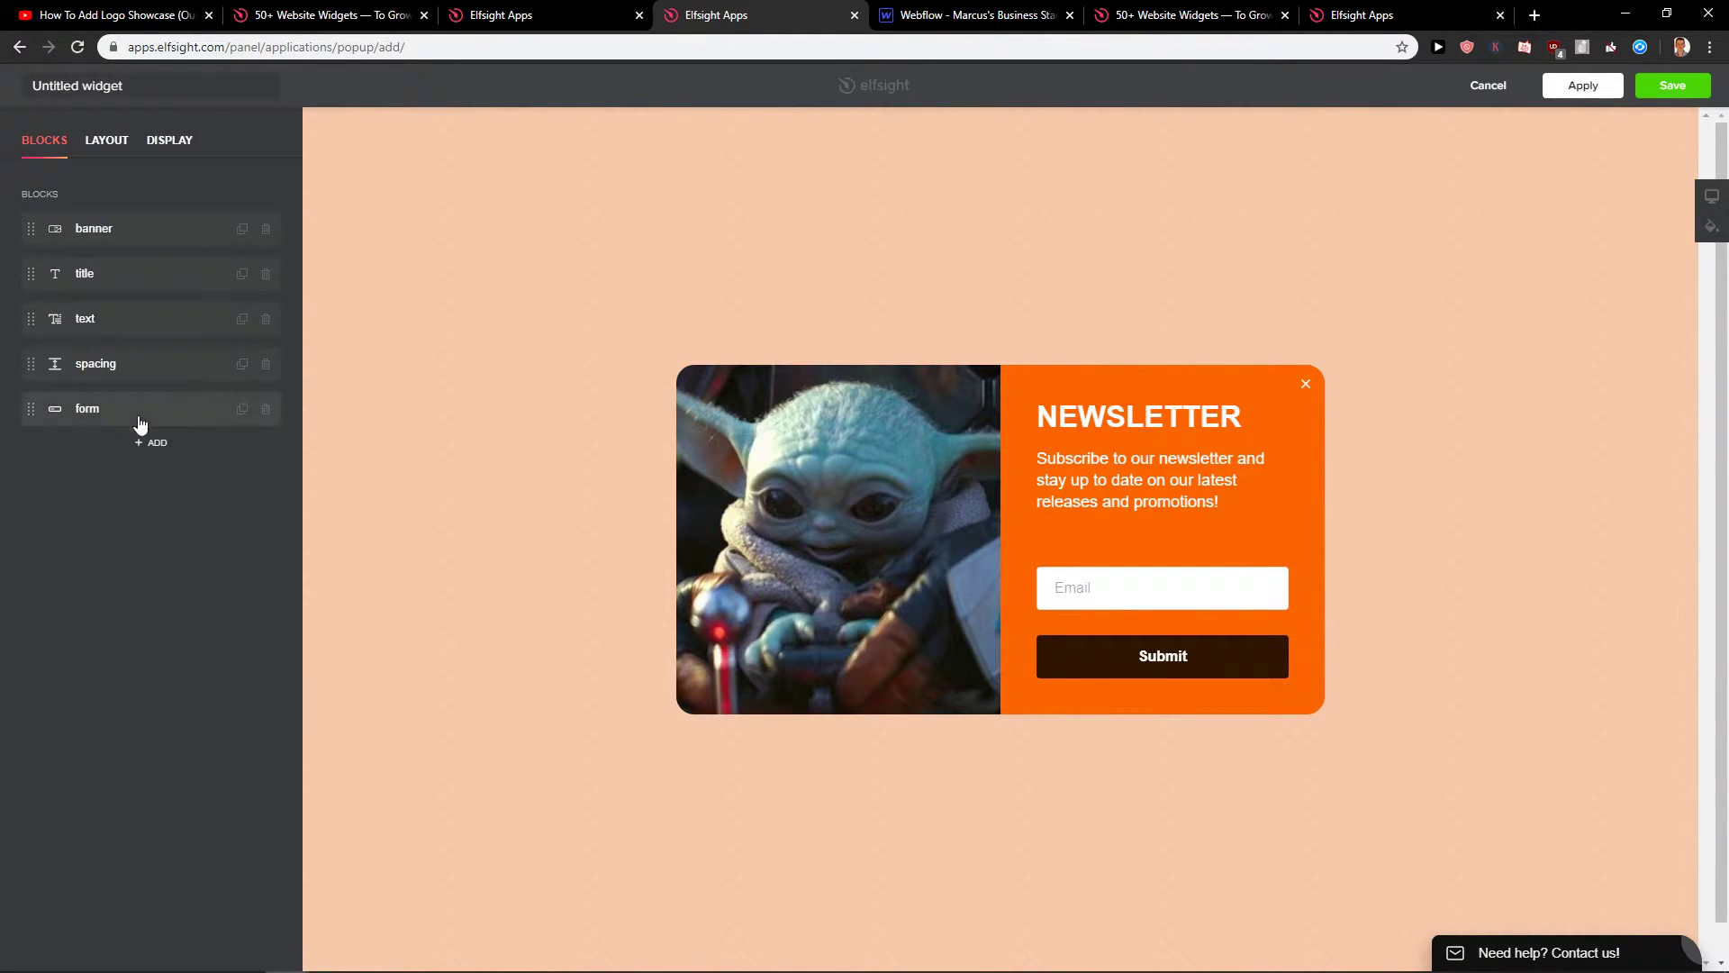
{"action": "left_click", "coordinate": [108, 412]}
{"action": "left_click", "coordinate": [142, 432]}
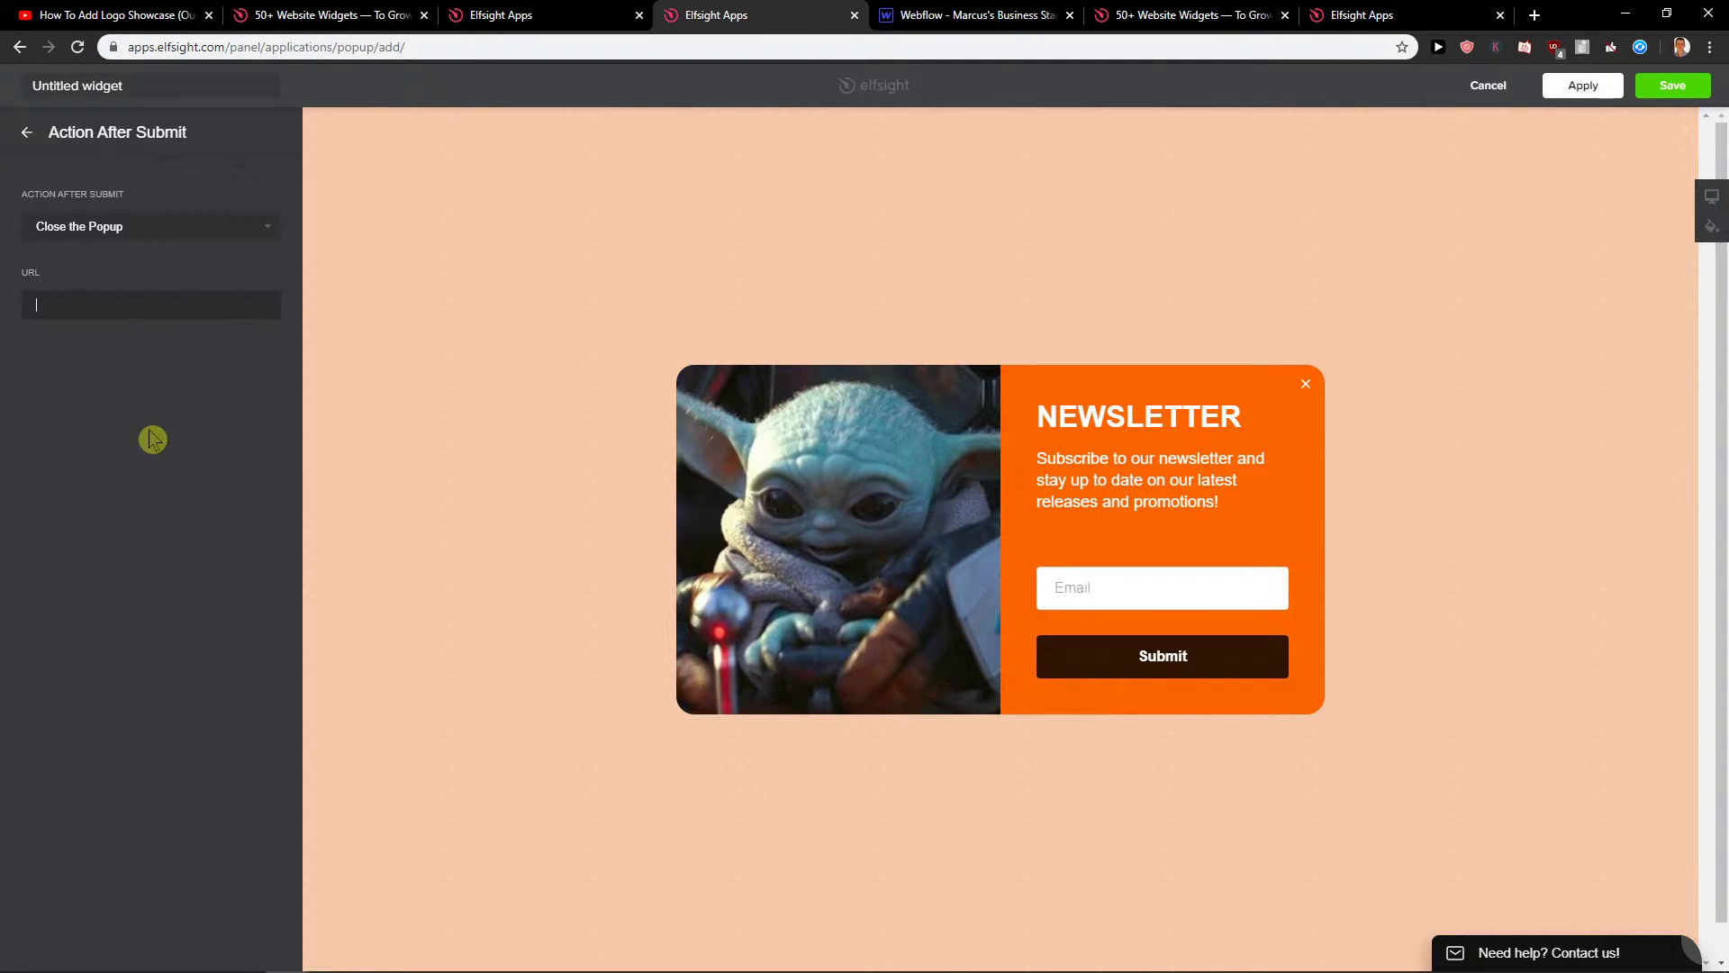
{"action": "left_click", "coordinate": [98, 227]}
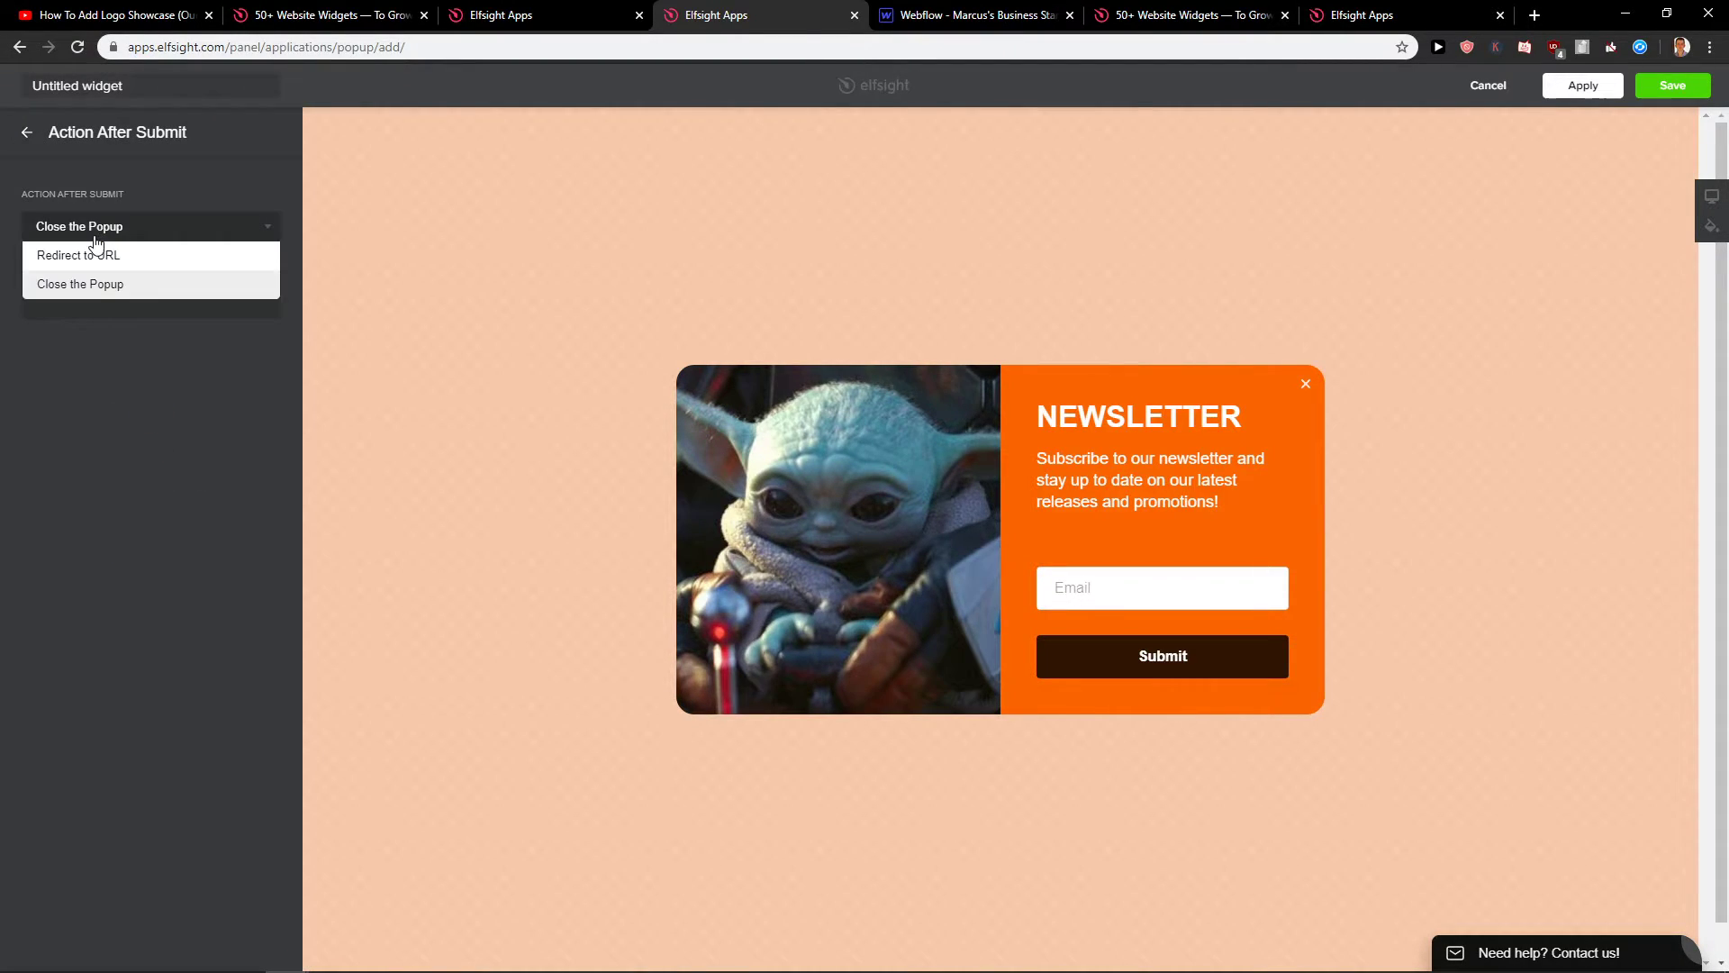
{"action": "left_click", "coordinate": [95, 379]}
{"action": "left_click", "coordinate": [27, 131]}
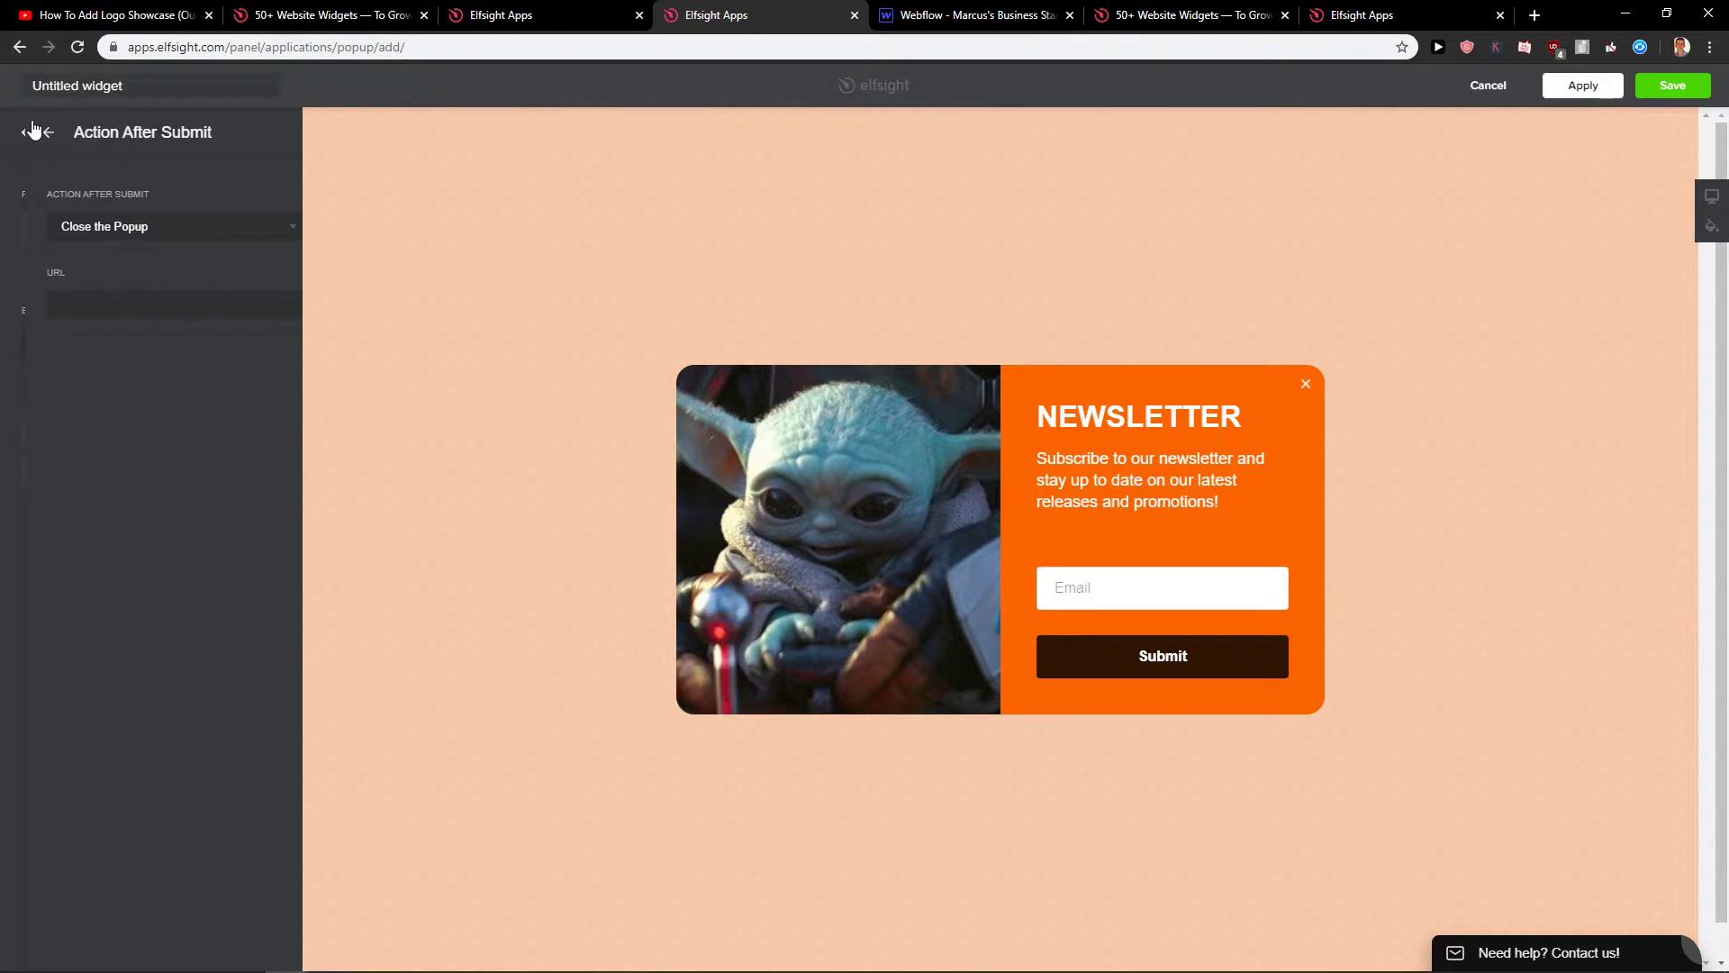
{"action": "left_click", "coordinate": [24, 137]}
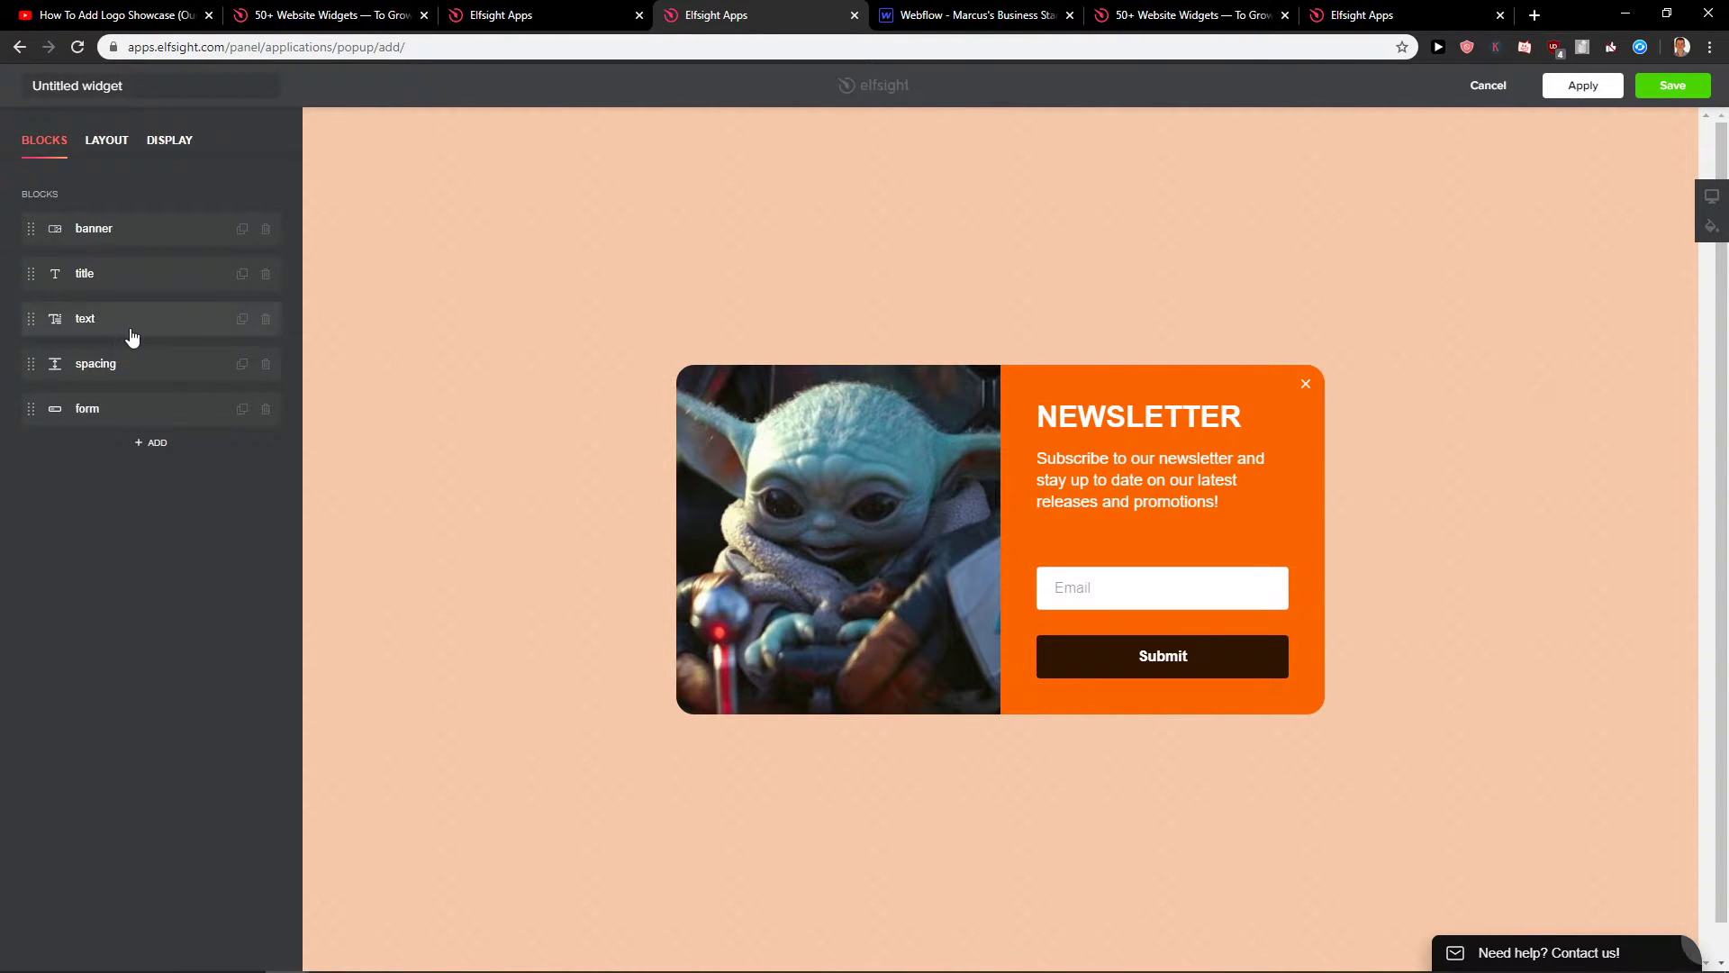
Try a dark brown popup background, then restore the bright orange one
{"action": "left_click", "coordinate": [108, 142]}
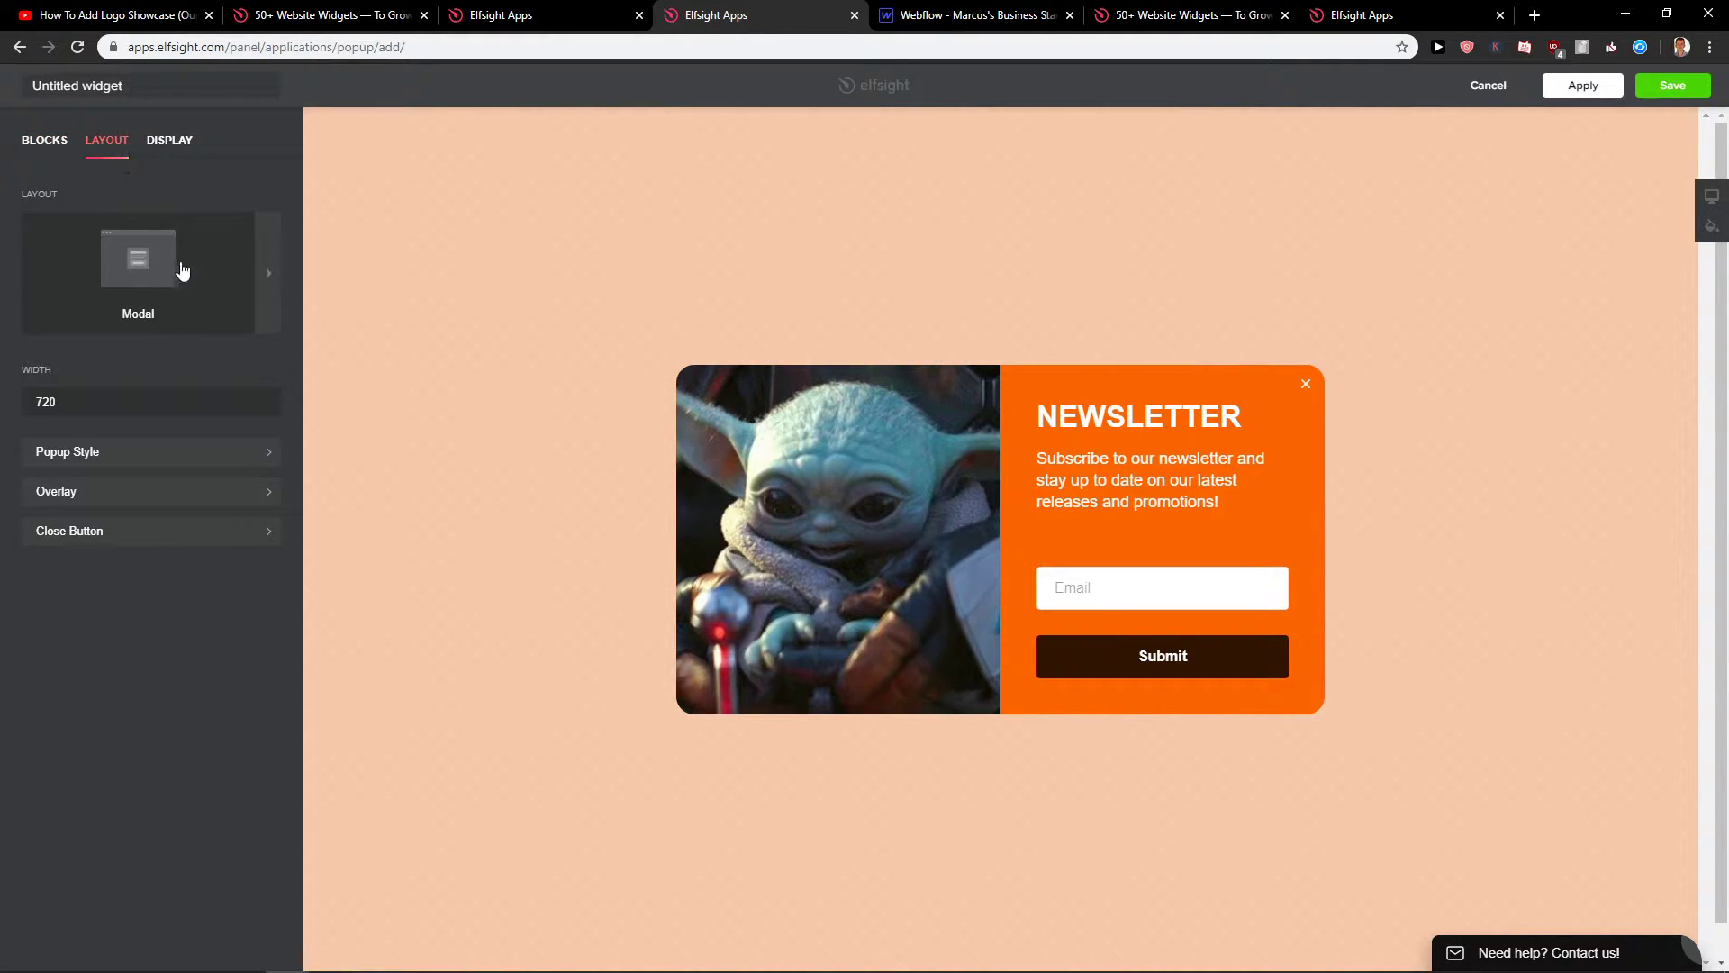
{"action": "left_click", "coordinate": [116, 462]}
{"action": "left_click", "coordinate": [37, 391]}
{"action": "left_click", "coordinate": [74, 527]}
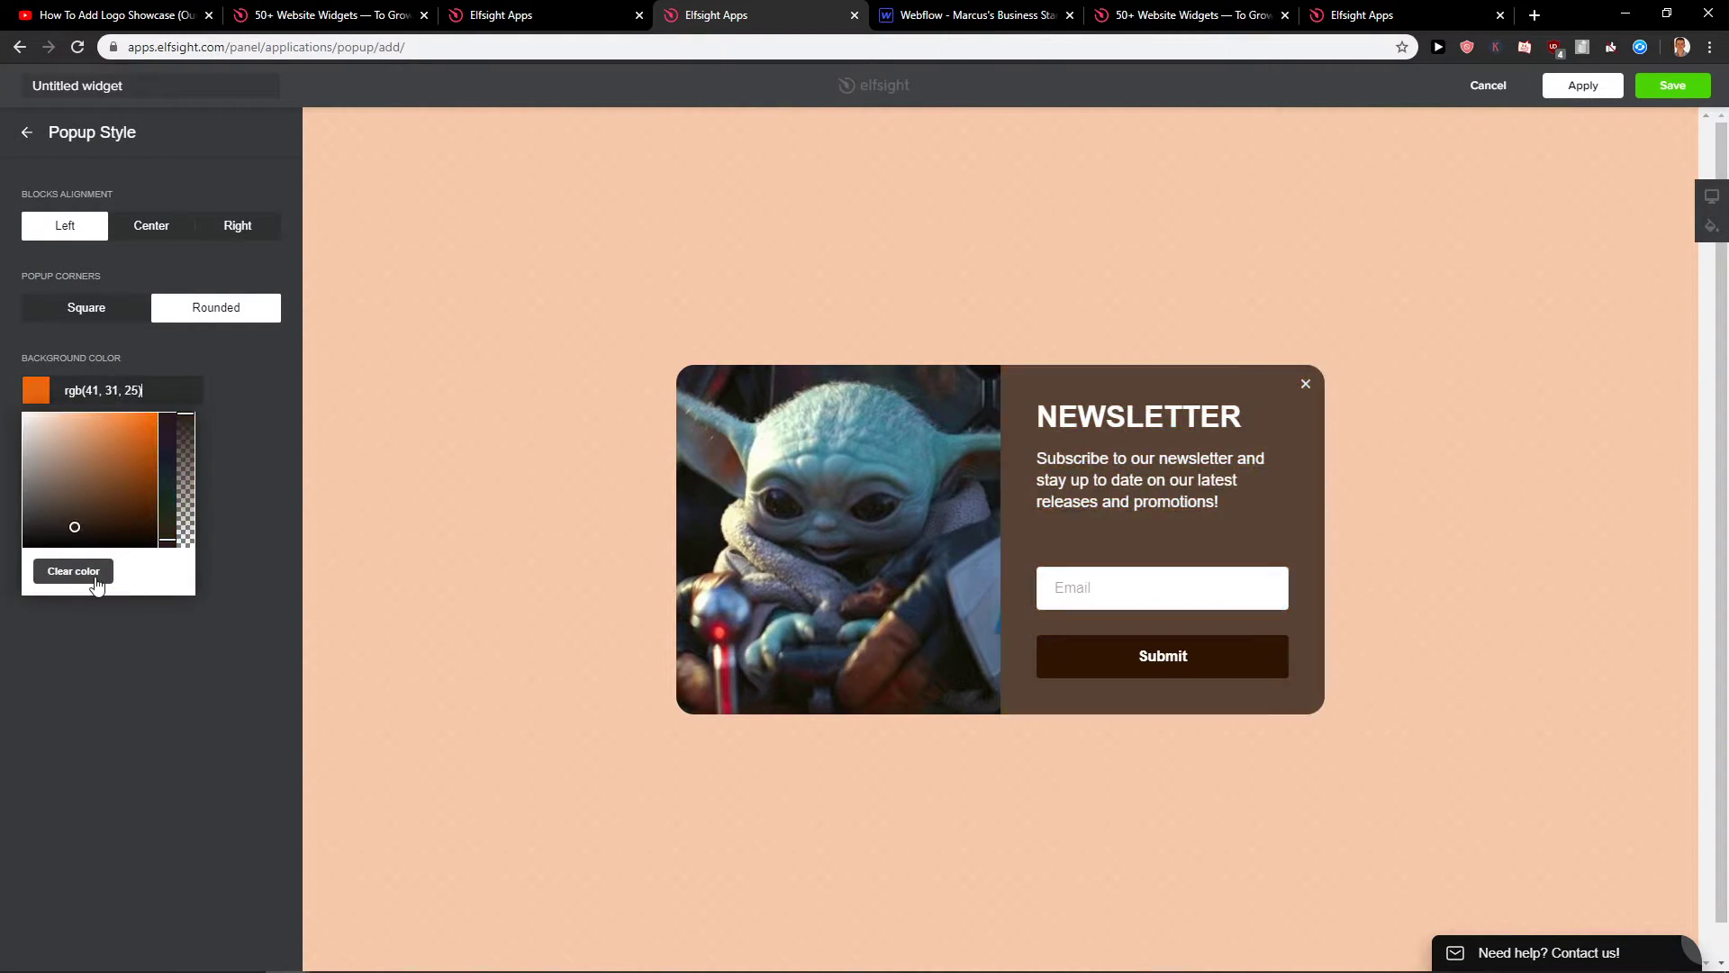
{"action": "left_click_drag", "start_coordinate": [157, 459], "coordinate": [163, 348]}
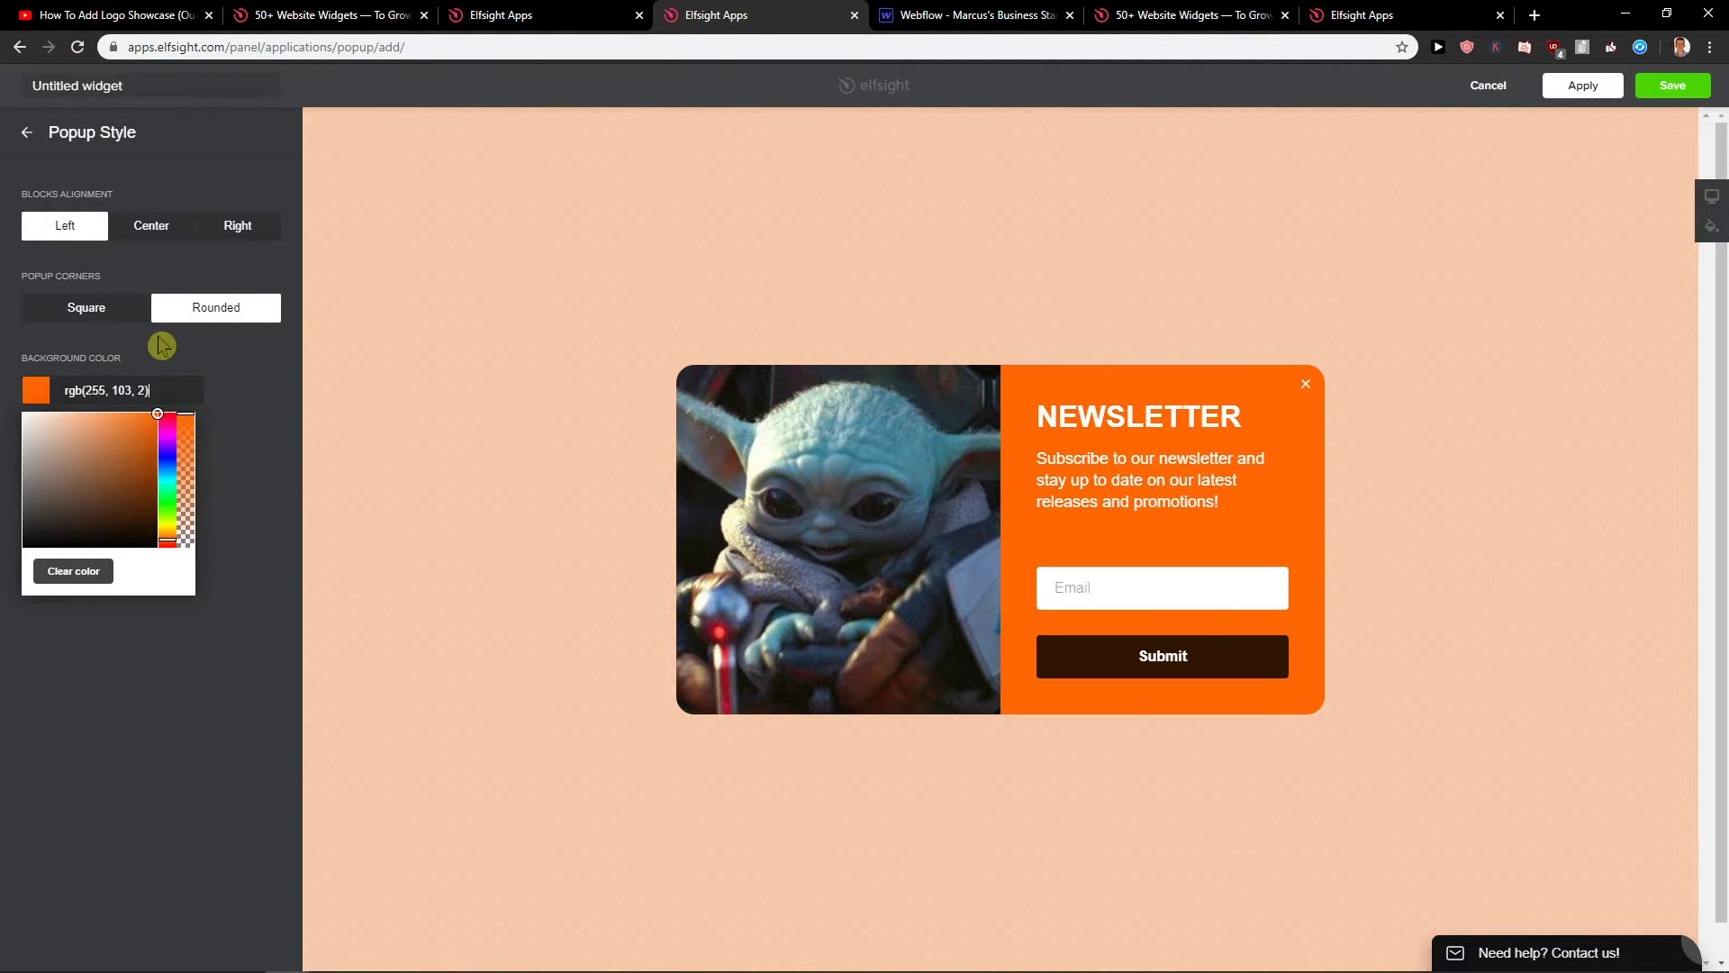
{"action": "left_click", "coordinate": [237, 364]}
{"action": "left_click", "coordinate": [27, 135]}
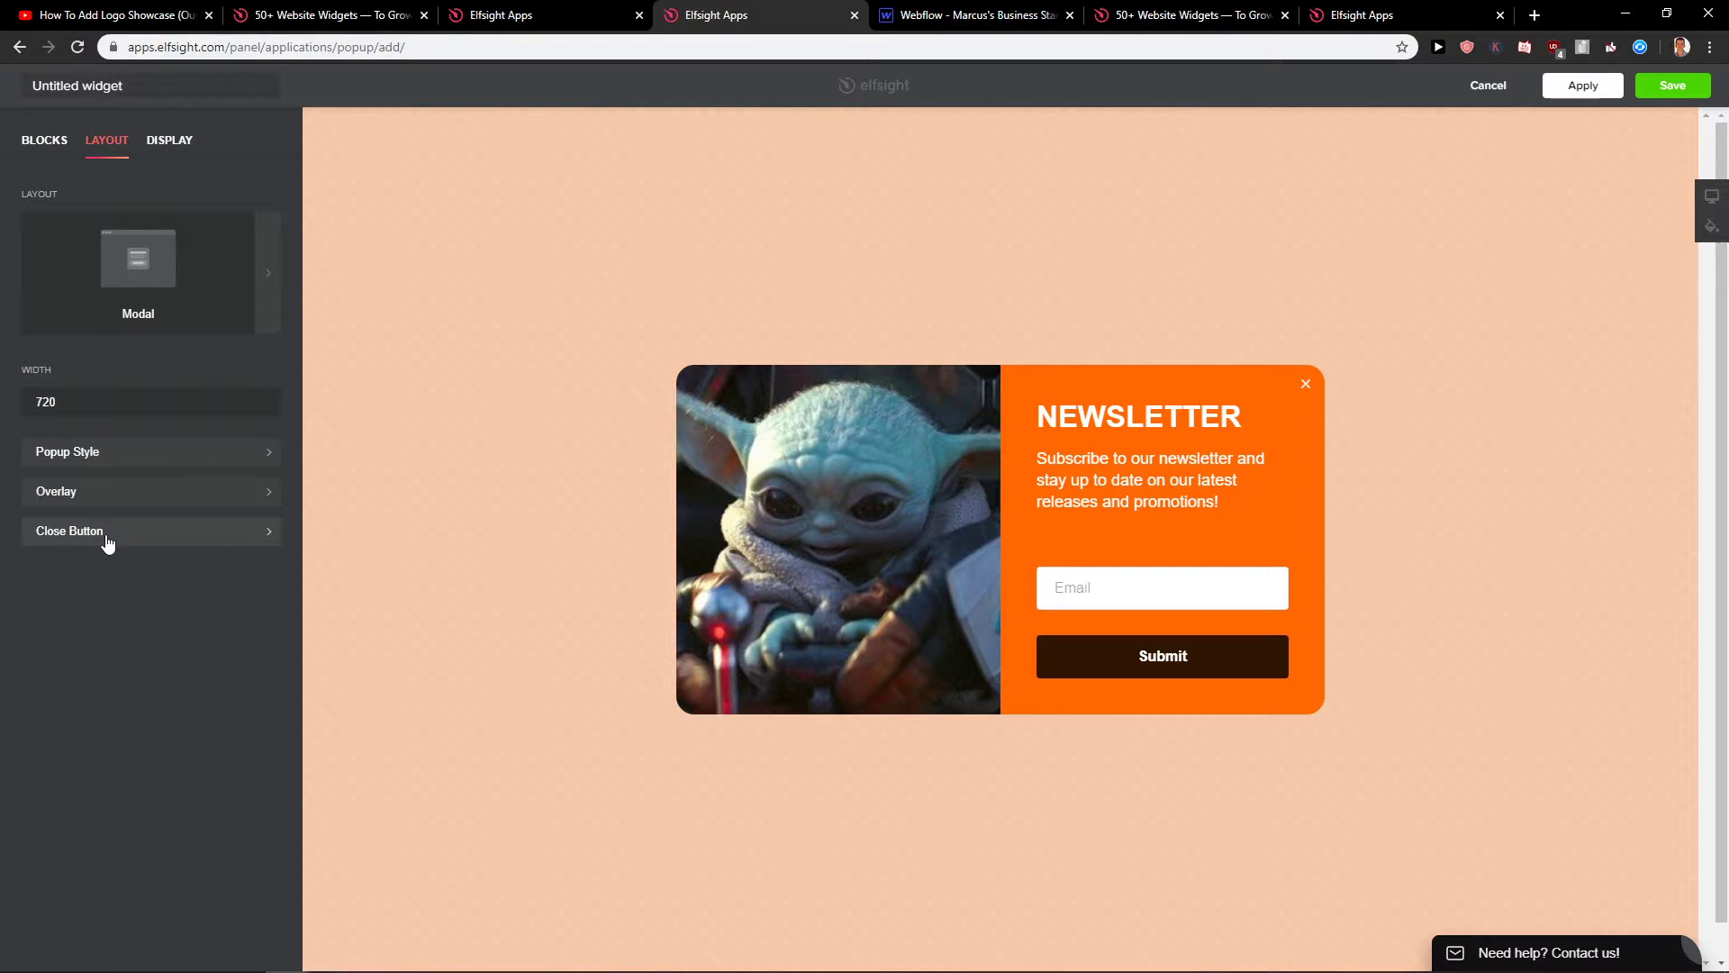
Set the overlay colour to a translucent white, rgba(255,255,255,0.3)
{"action": "left_click", "coordinate": [100, 496]}
{"action": "left_click", "coordinate": [37, 390]}
{"action": "left_click_drag", "start_coordinate": [109, 520], "coordinate": [25, 415]}
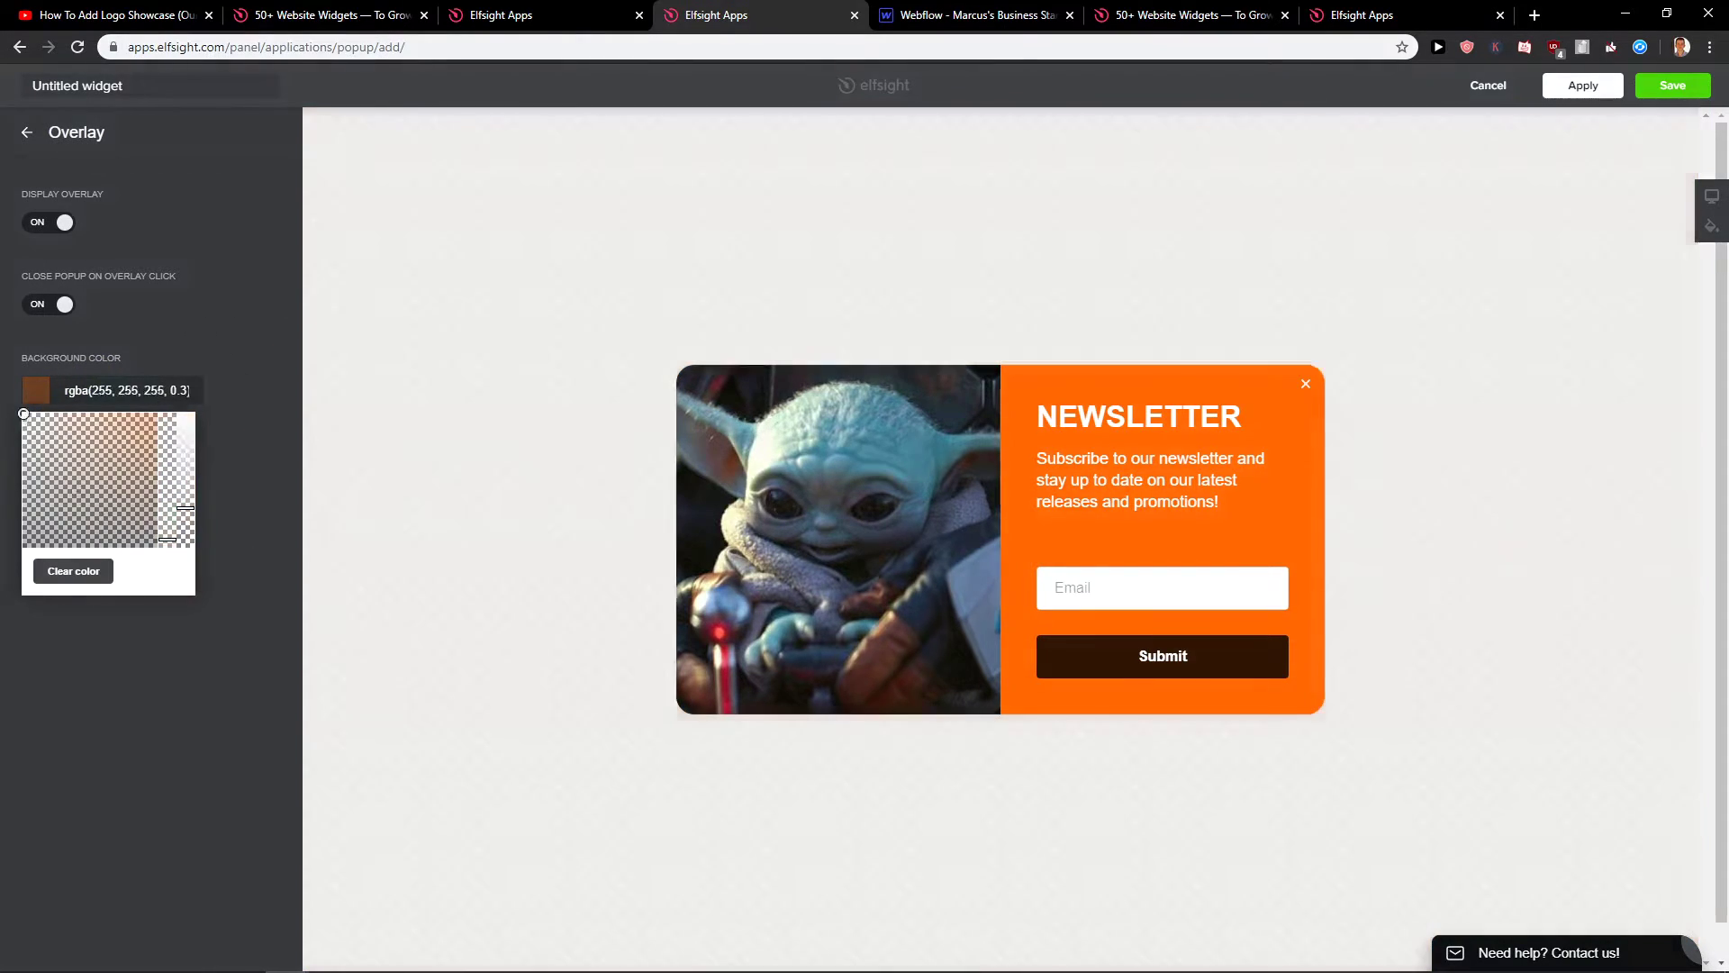
{"action": "mouse_move", "coordinate": [176, 539]}
{"action": "left_mouse_down"}
{"action": "mouse_move", "coordinate": [176, 447]}
{"action": "mouse_move", "coordinate": [176, 539]}
{"action": "left_mouse_up"}
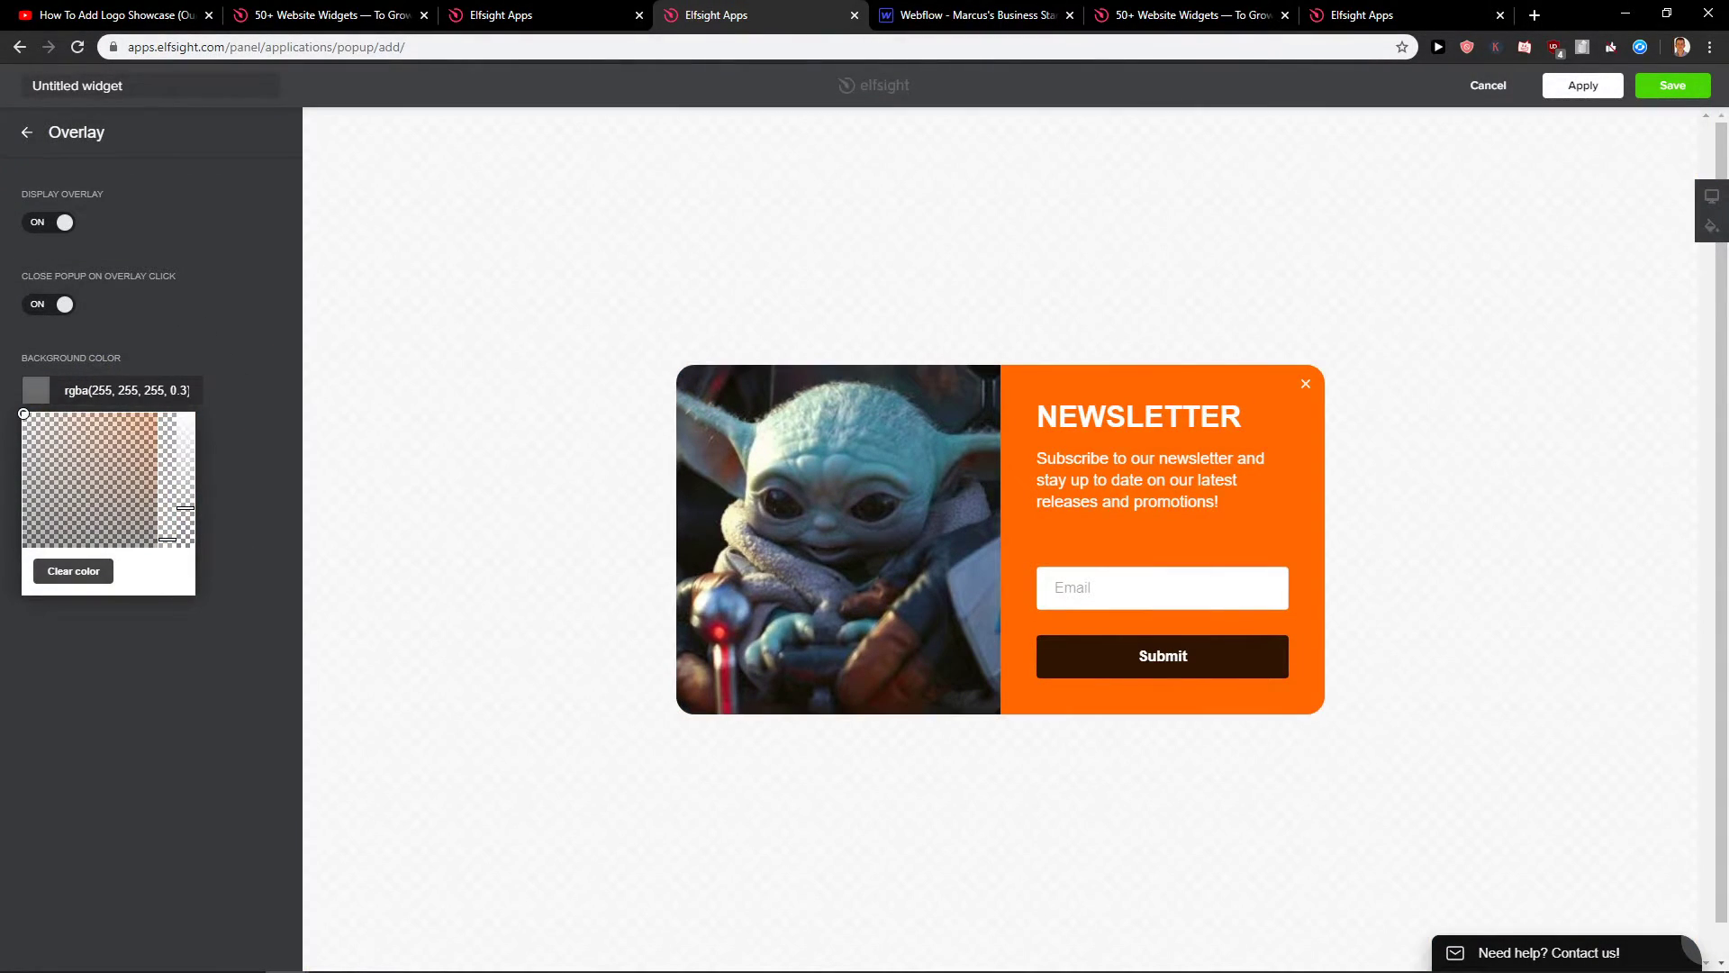
{"action": "left_click", "coordinate": [198, 617]}
{"action": "left_click", "coordinate": [27, 136]}
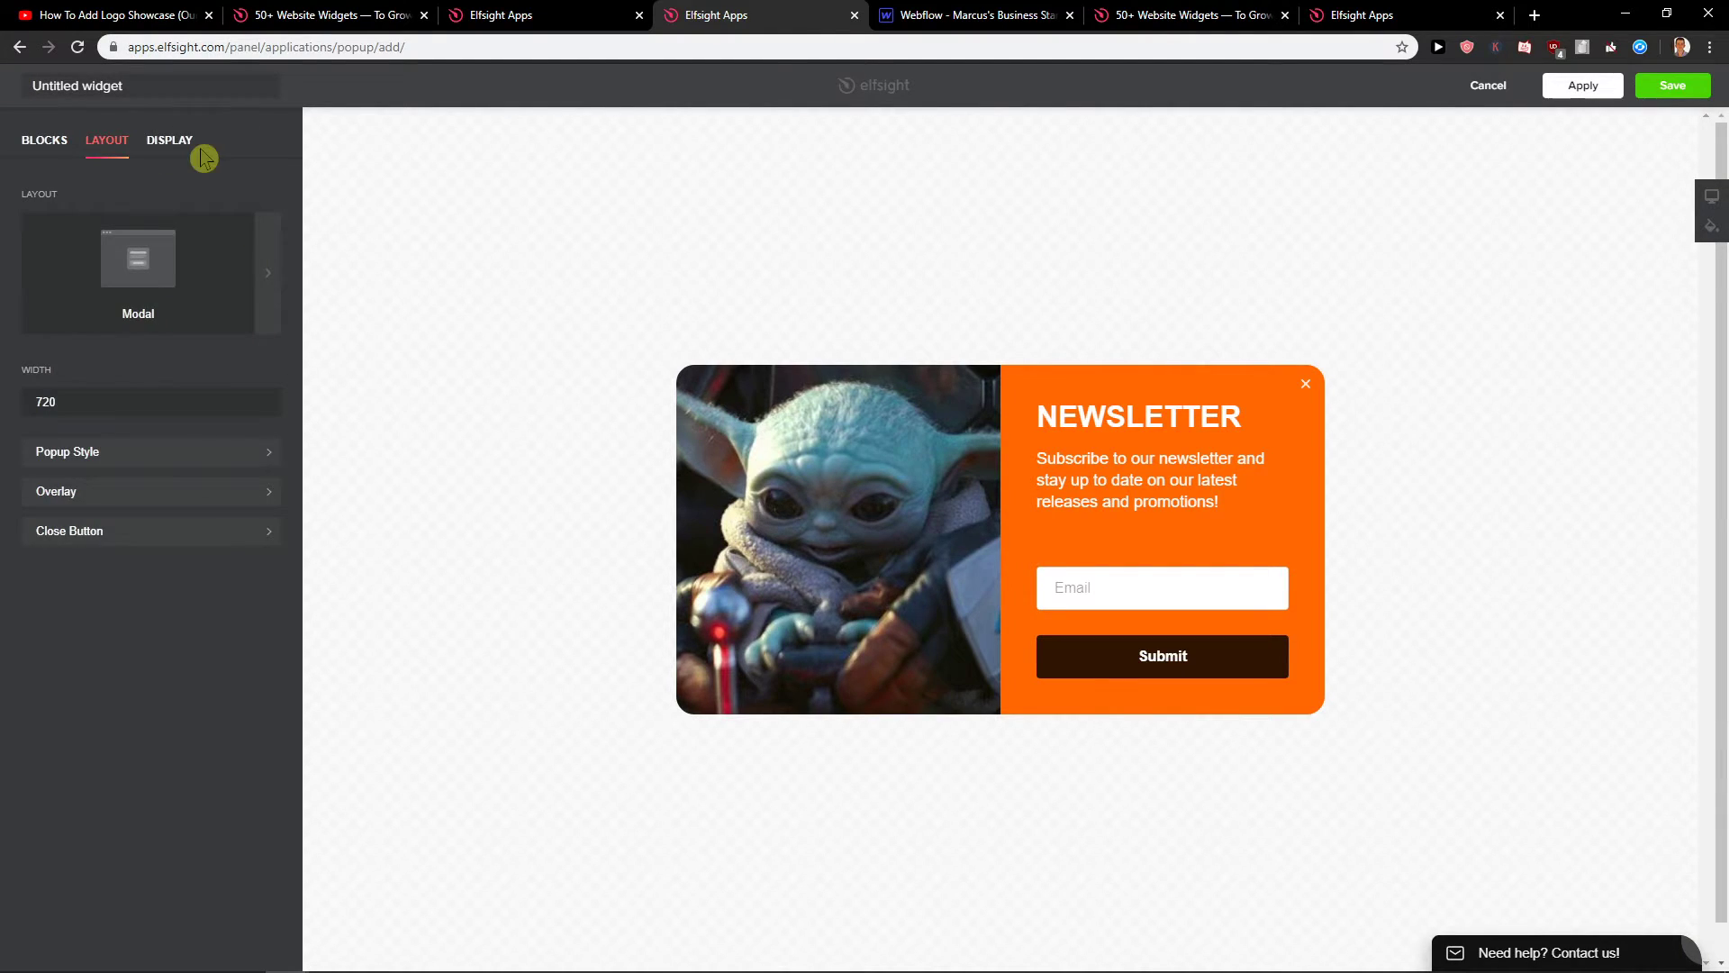
Try the Slide-in Left layout, then keep the centred Modal layout
{"action": "left_click", "coordinate": [267, 271]}
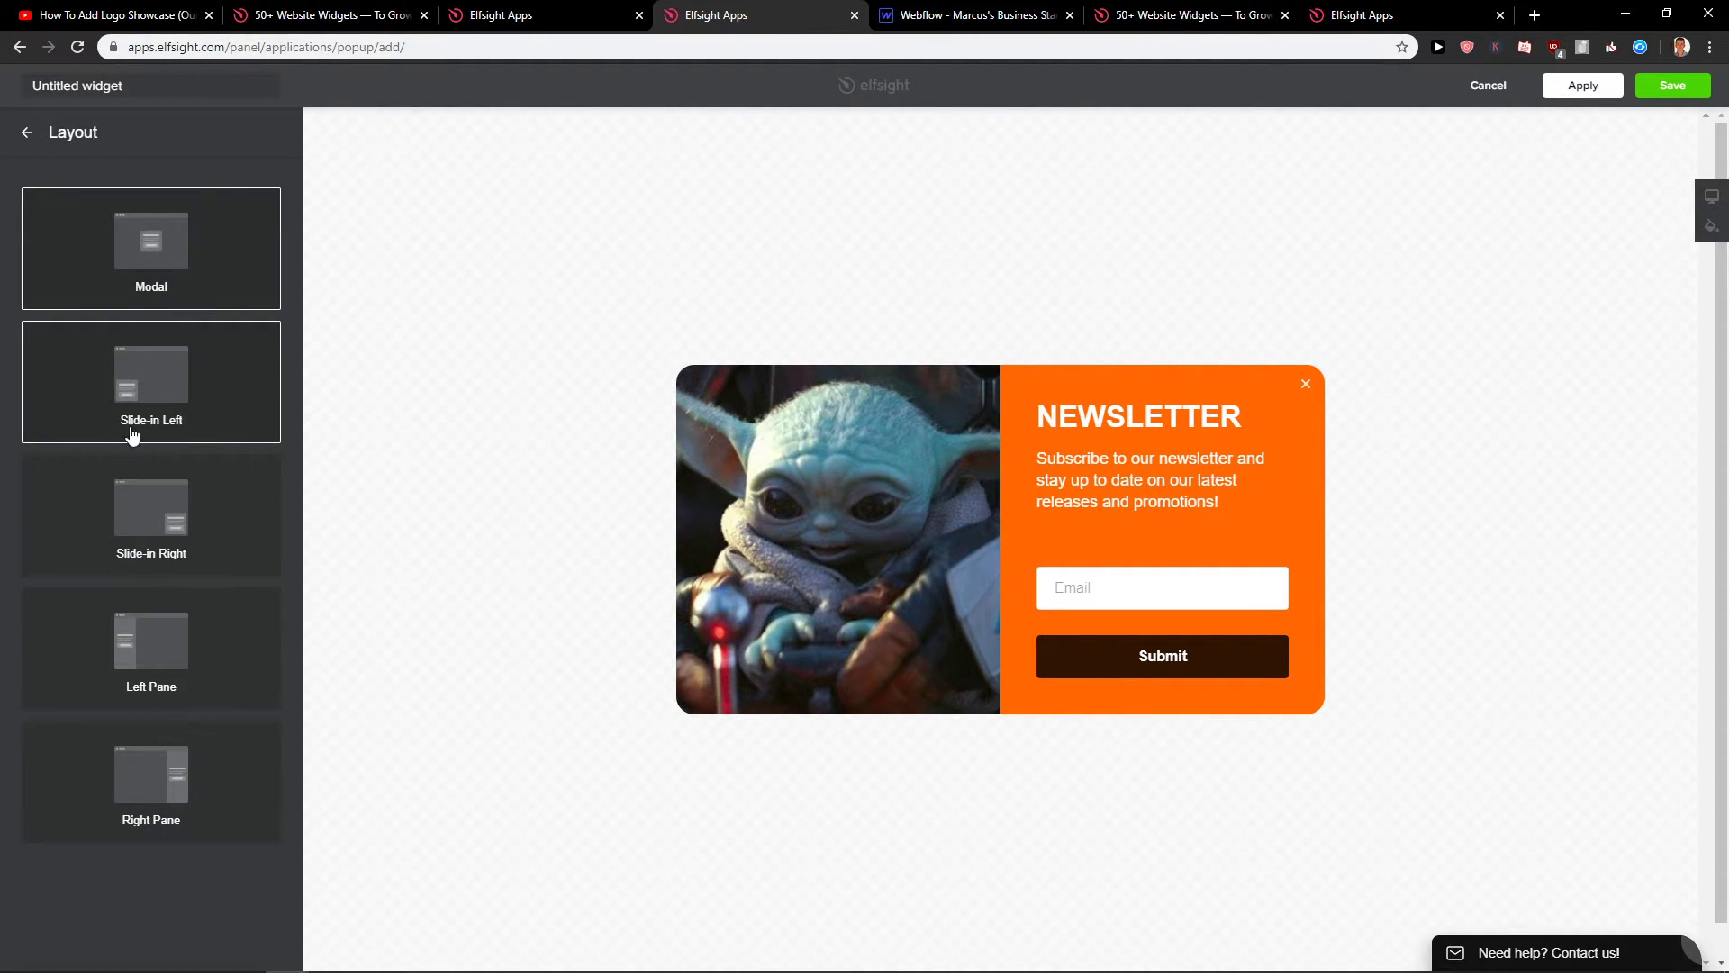
{"action": "left_click", "coordinate": [173, 354]}
{"action": "left_click", "coordinate": [189, 263]}
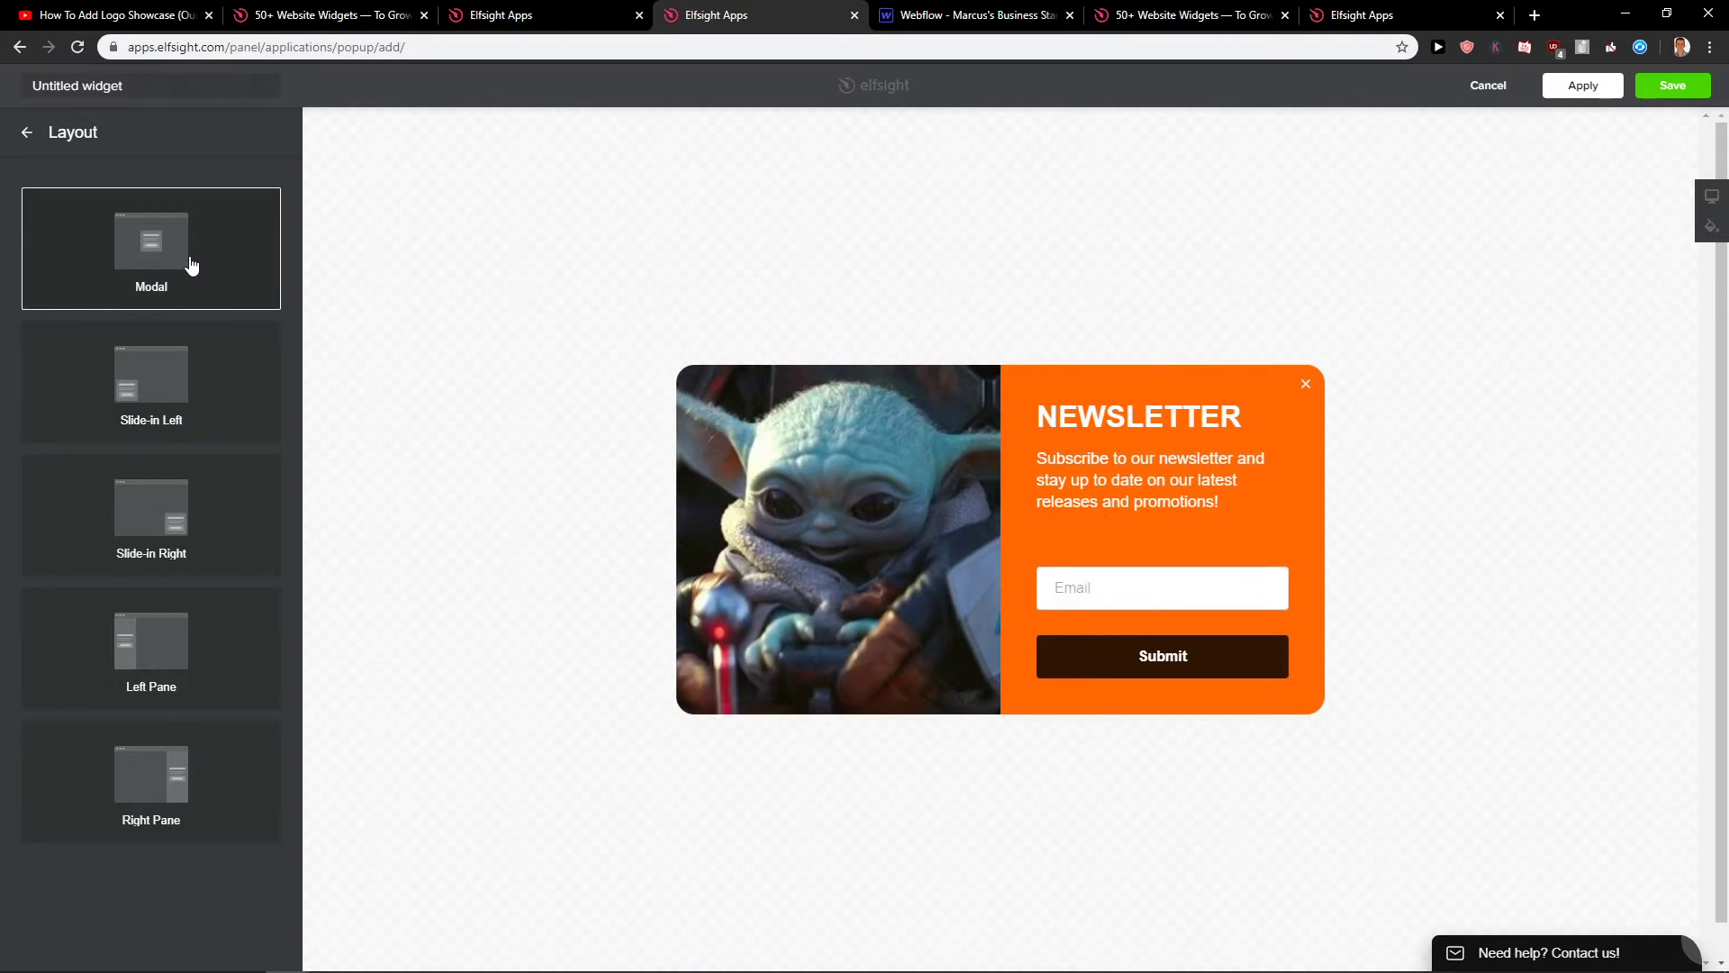
{"action": "left_click", "coordinate": [164, 383]}
{"action": "left_click", "coordinate": [149, 251]}
{"action": "left_click", "coordinate": [27, 131]}
{"action": "left_click", "coordinate": [169, 140]}
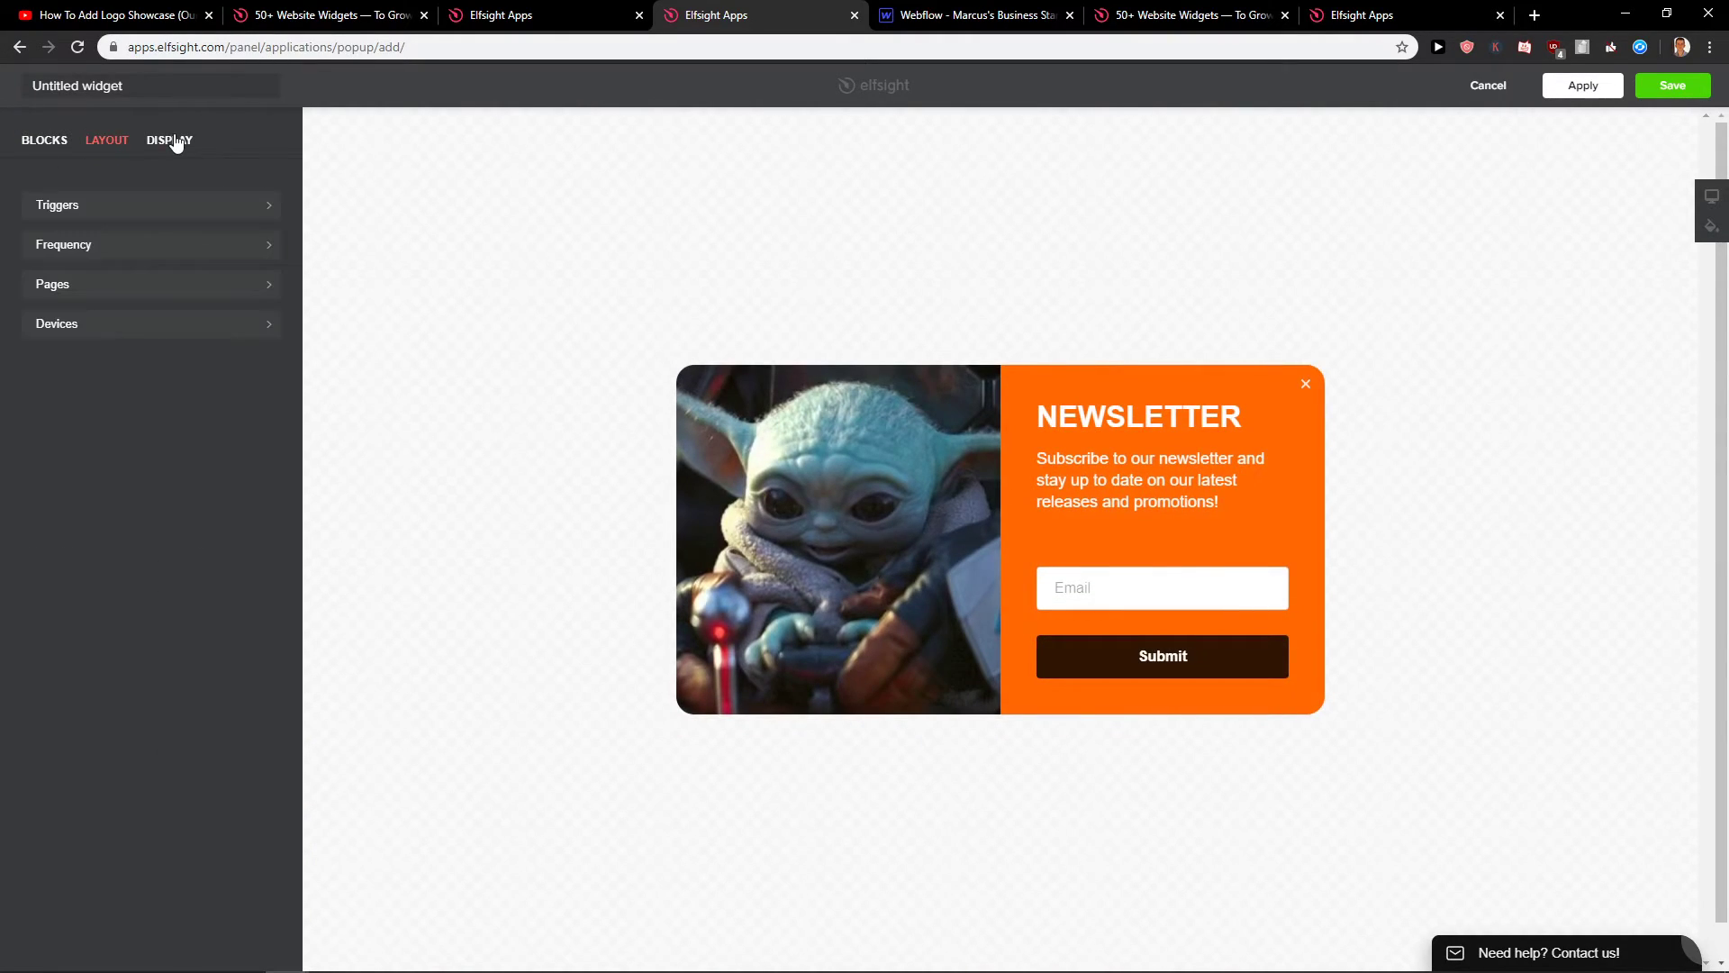
{"action": "left_click", "coordinate": [135, 206]}
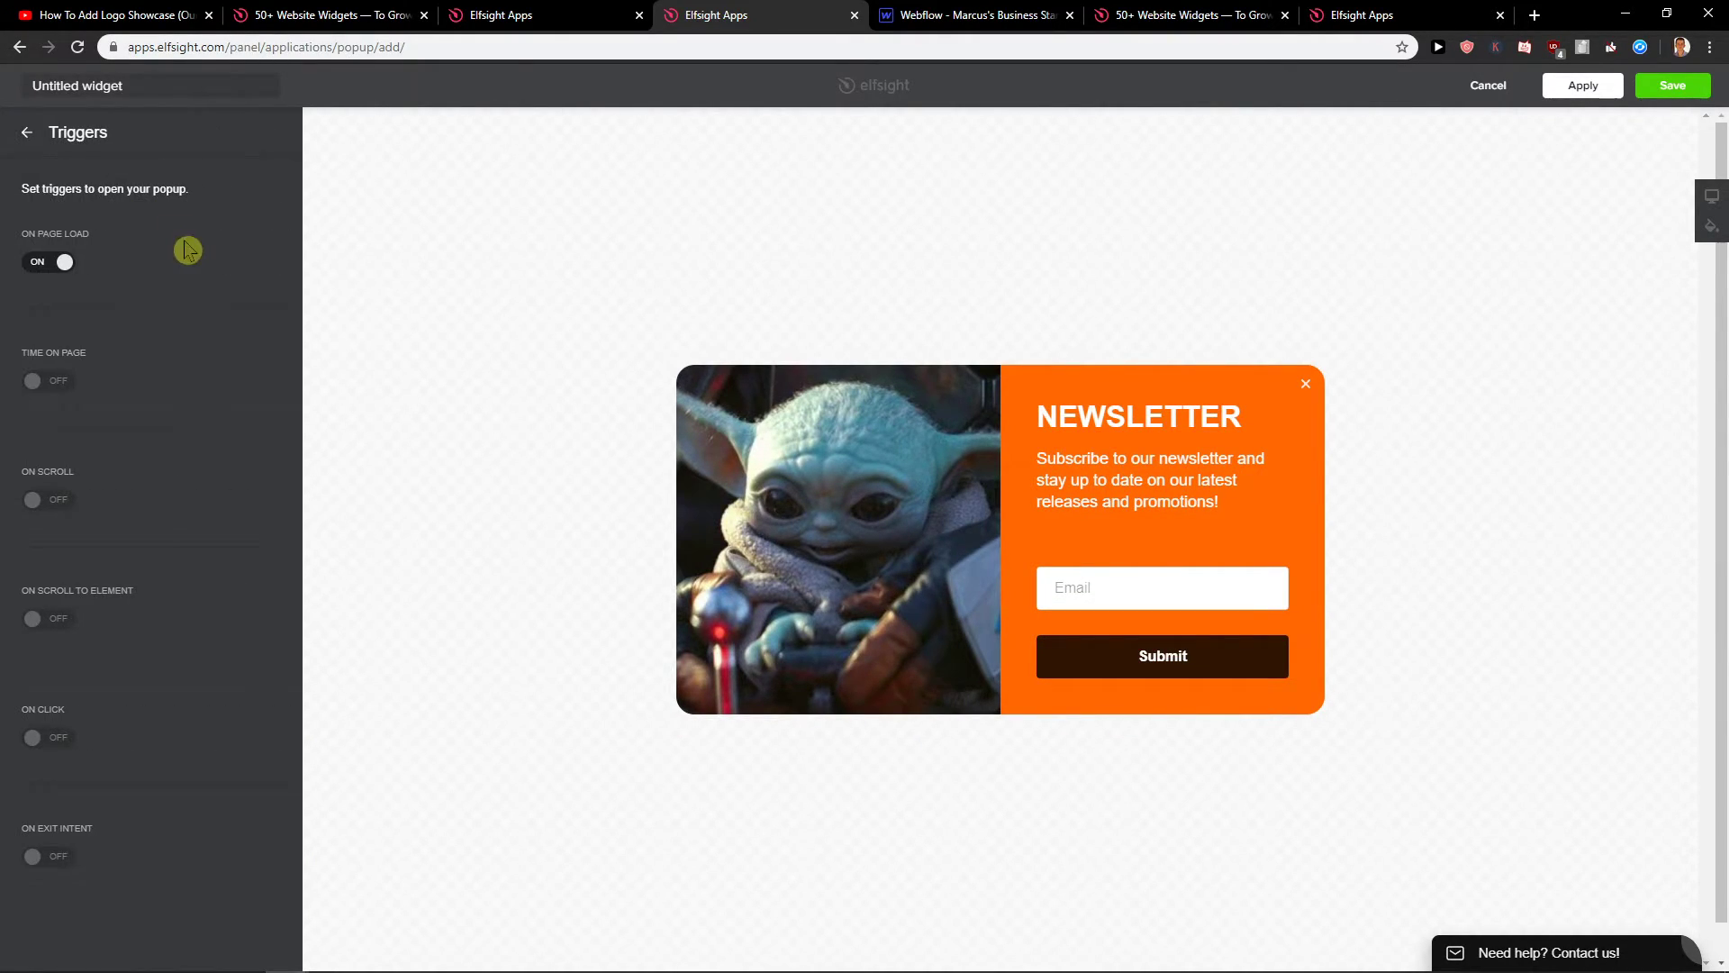
{"action": "left_click", "coordinate": [23, 139]}
{"action": "left_click", "coordinate": [173, 250]}
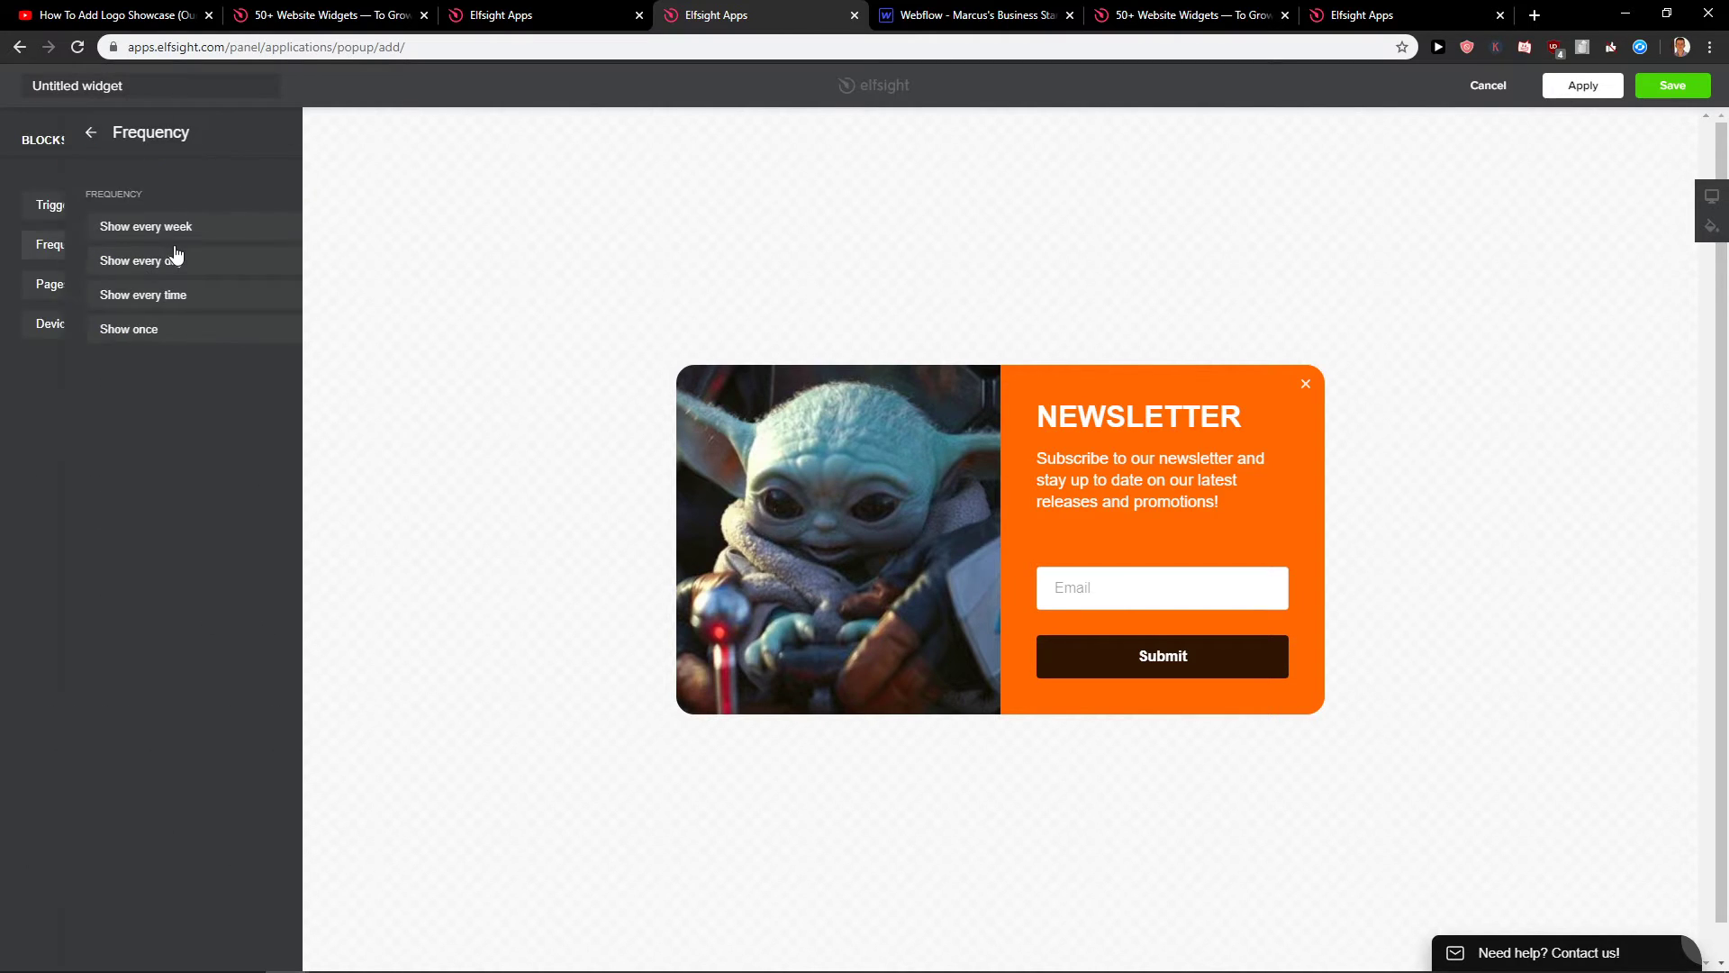
{"action": "left_click", "coordinate": [25, 134]}
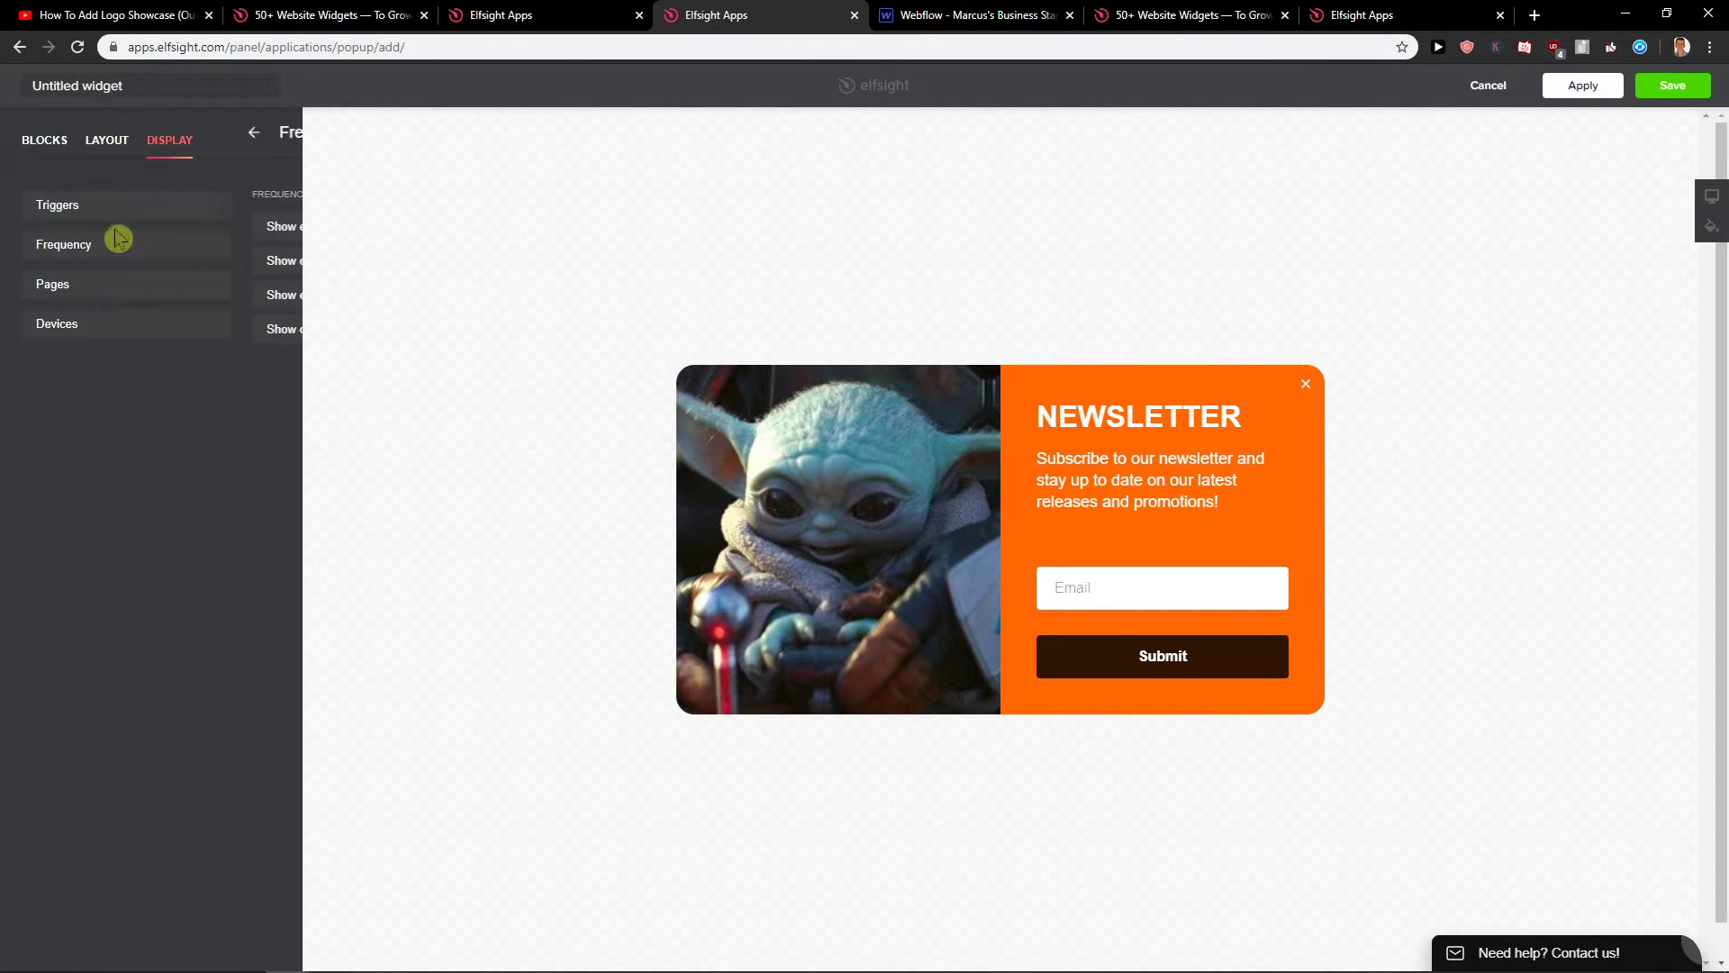
{"action": "left_click", "coordinate": [191, 284]}
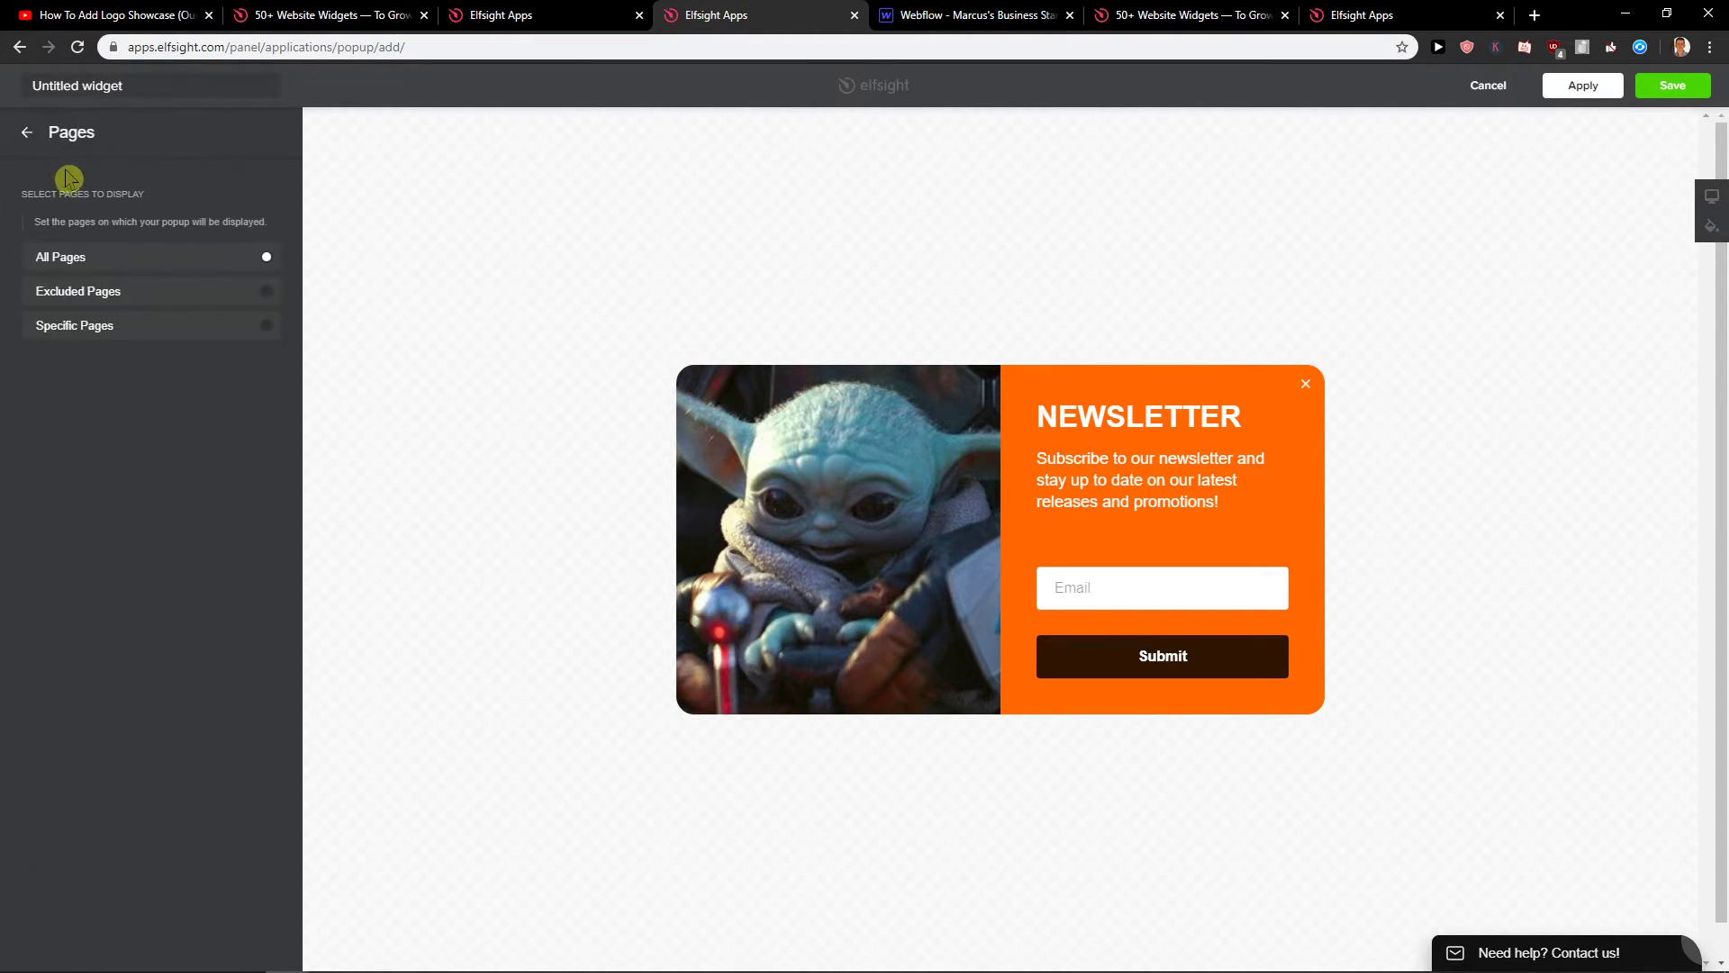
{"action": "left_click", "coordinate": [184, 328]}
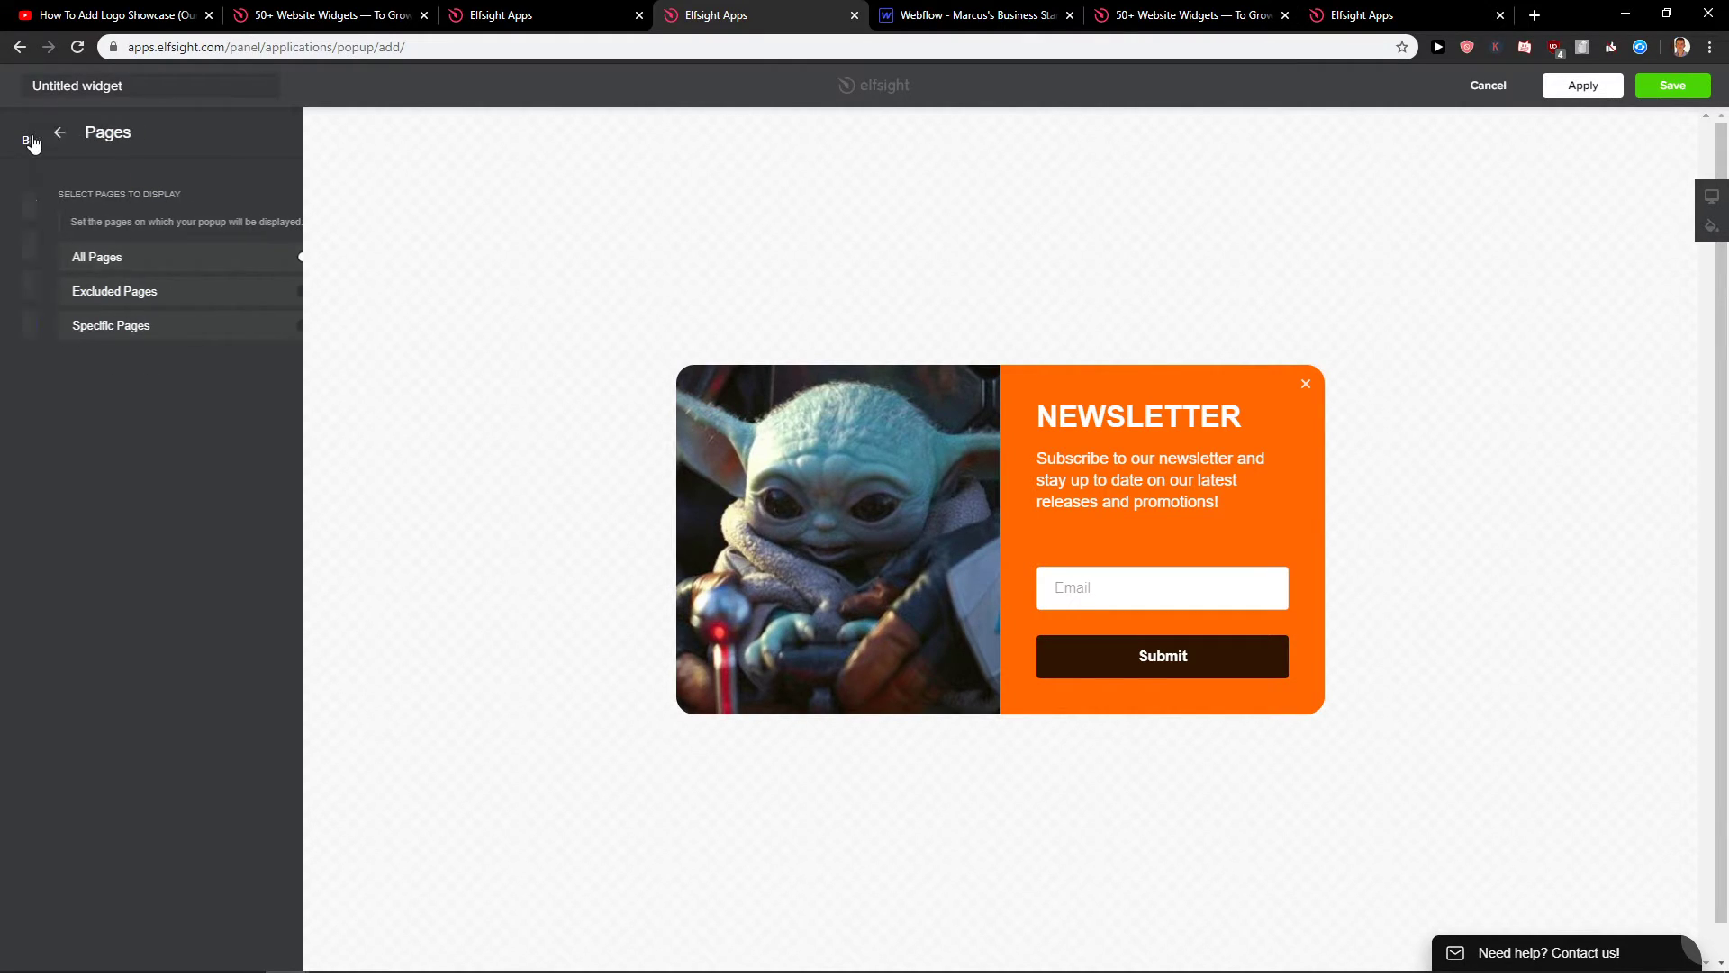
{"action": "left_click", "coordinate": [27, 133]}
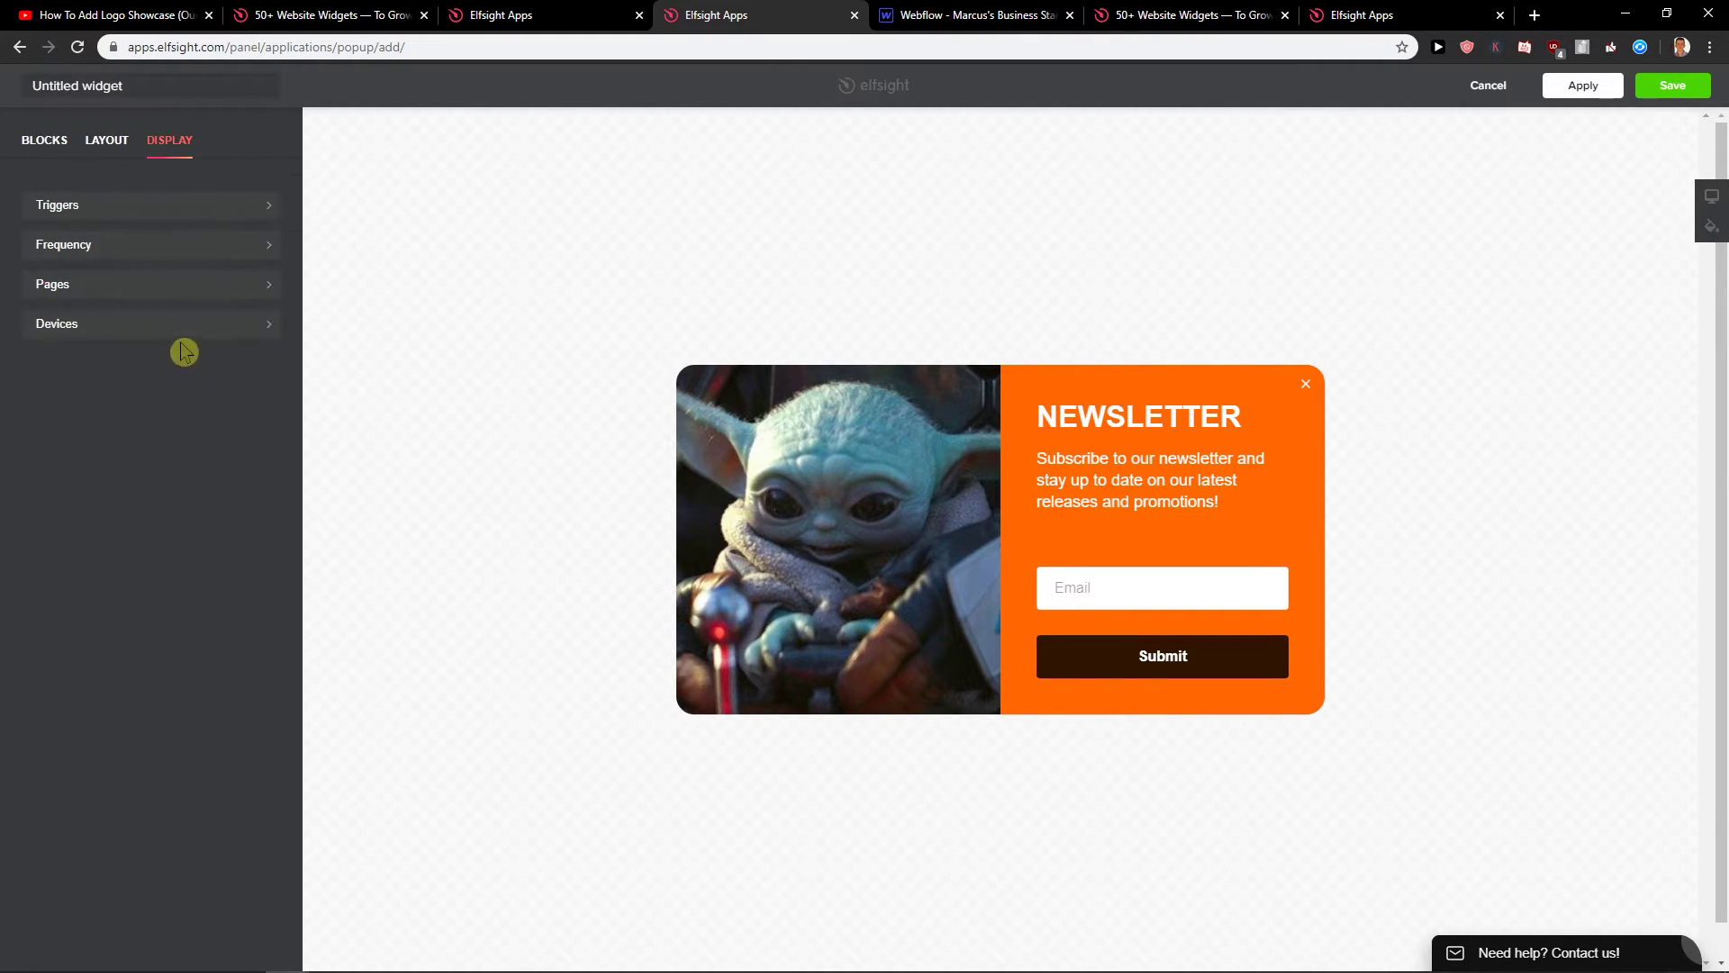
{"action": "left_click", "coordinate": [177, 245]}
{"action": "left_click", "coordinate": [25, 133]}
{"action": "left_click", "coordinate": [188, 216]}
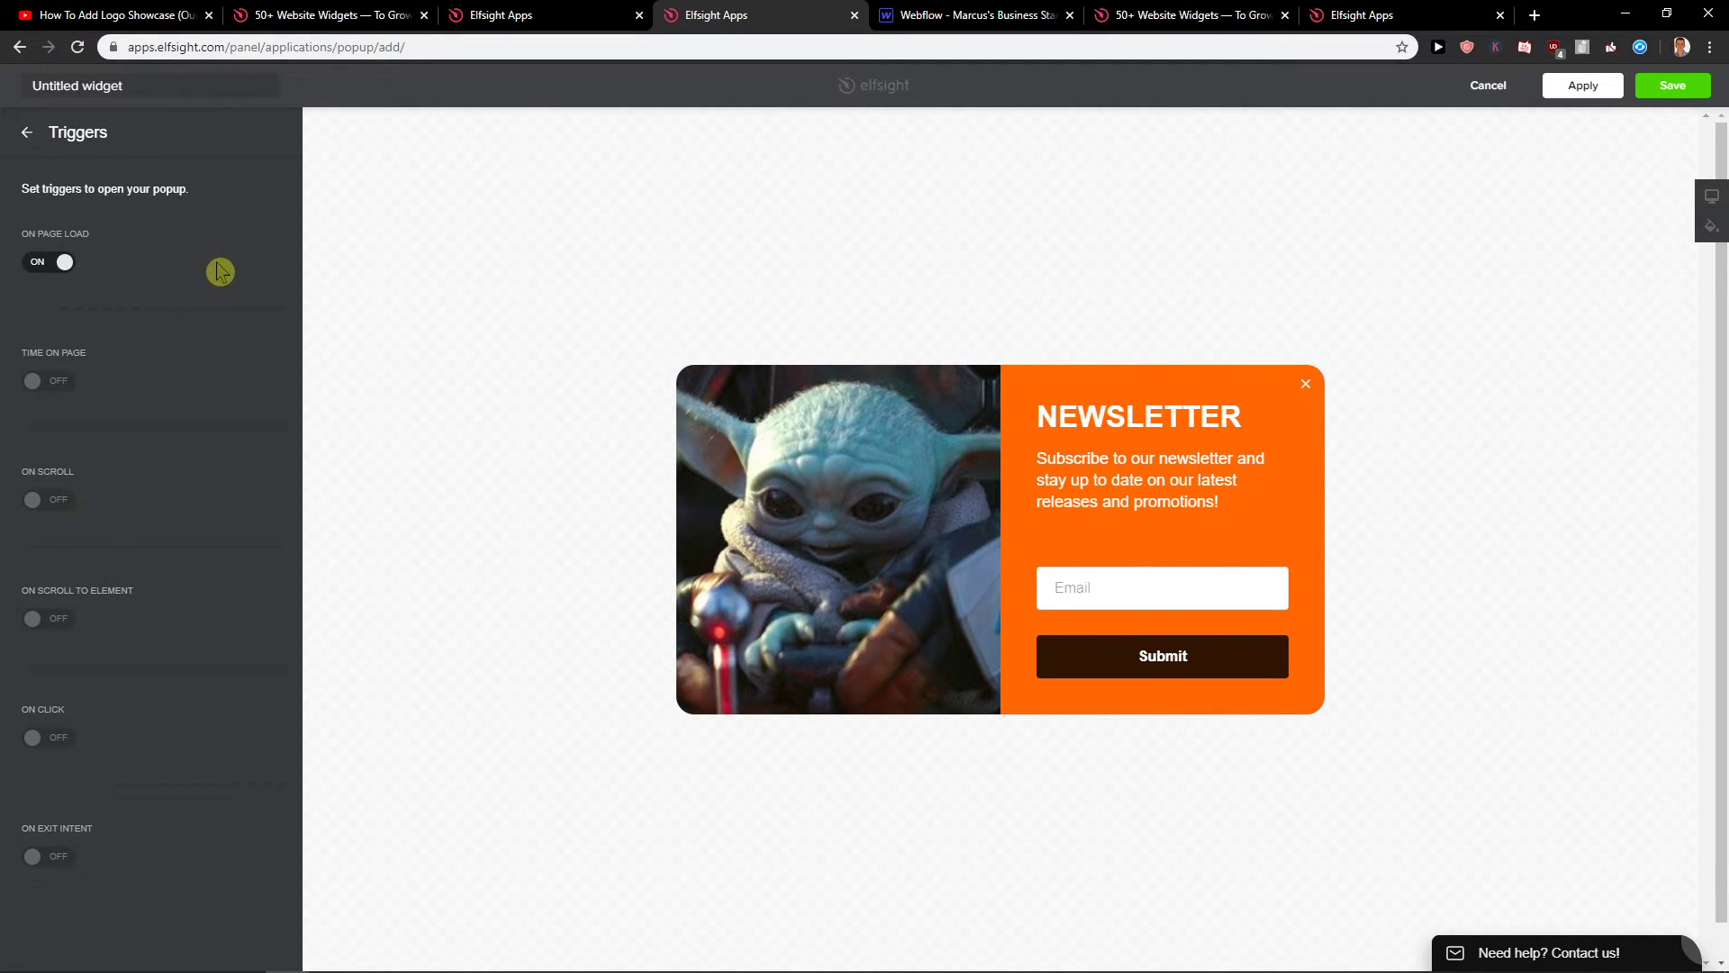
{"action": "left_click", "coordinate": [50, 624]}
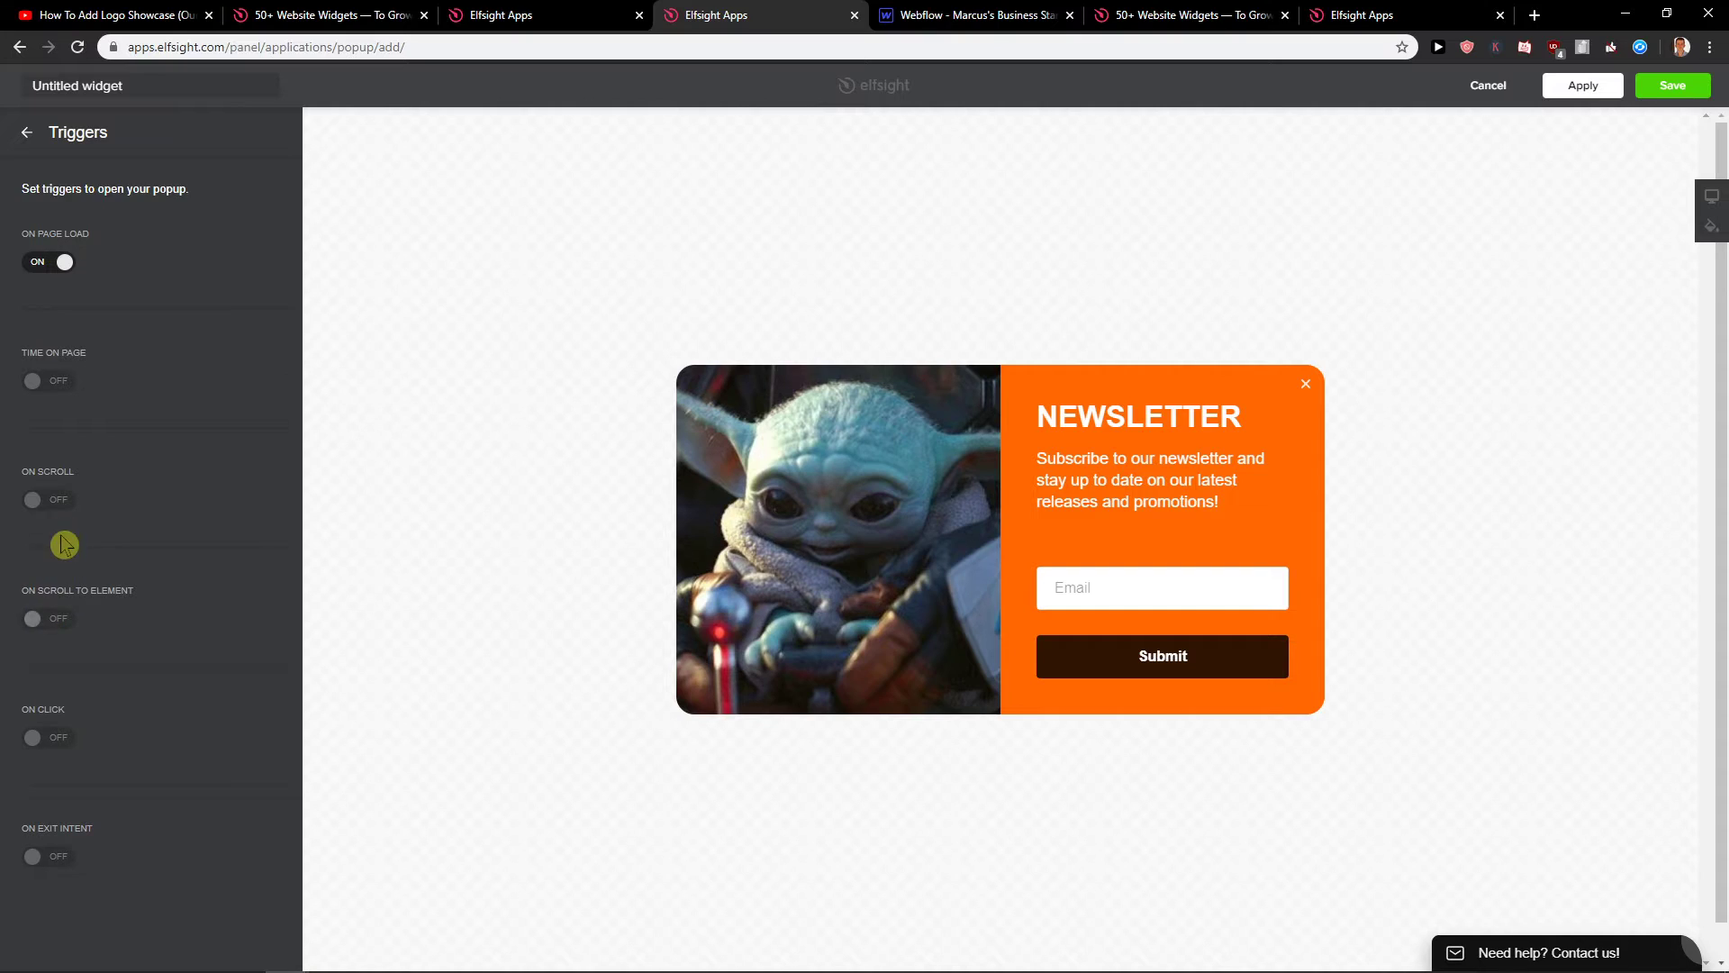
{"action": "left_click", "coordinate": [52, 501]}
{"action": "left_click", "coordinate": [25, 132]}
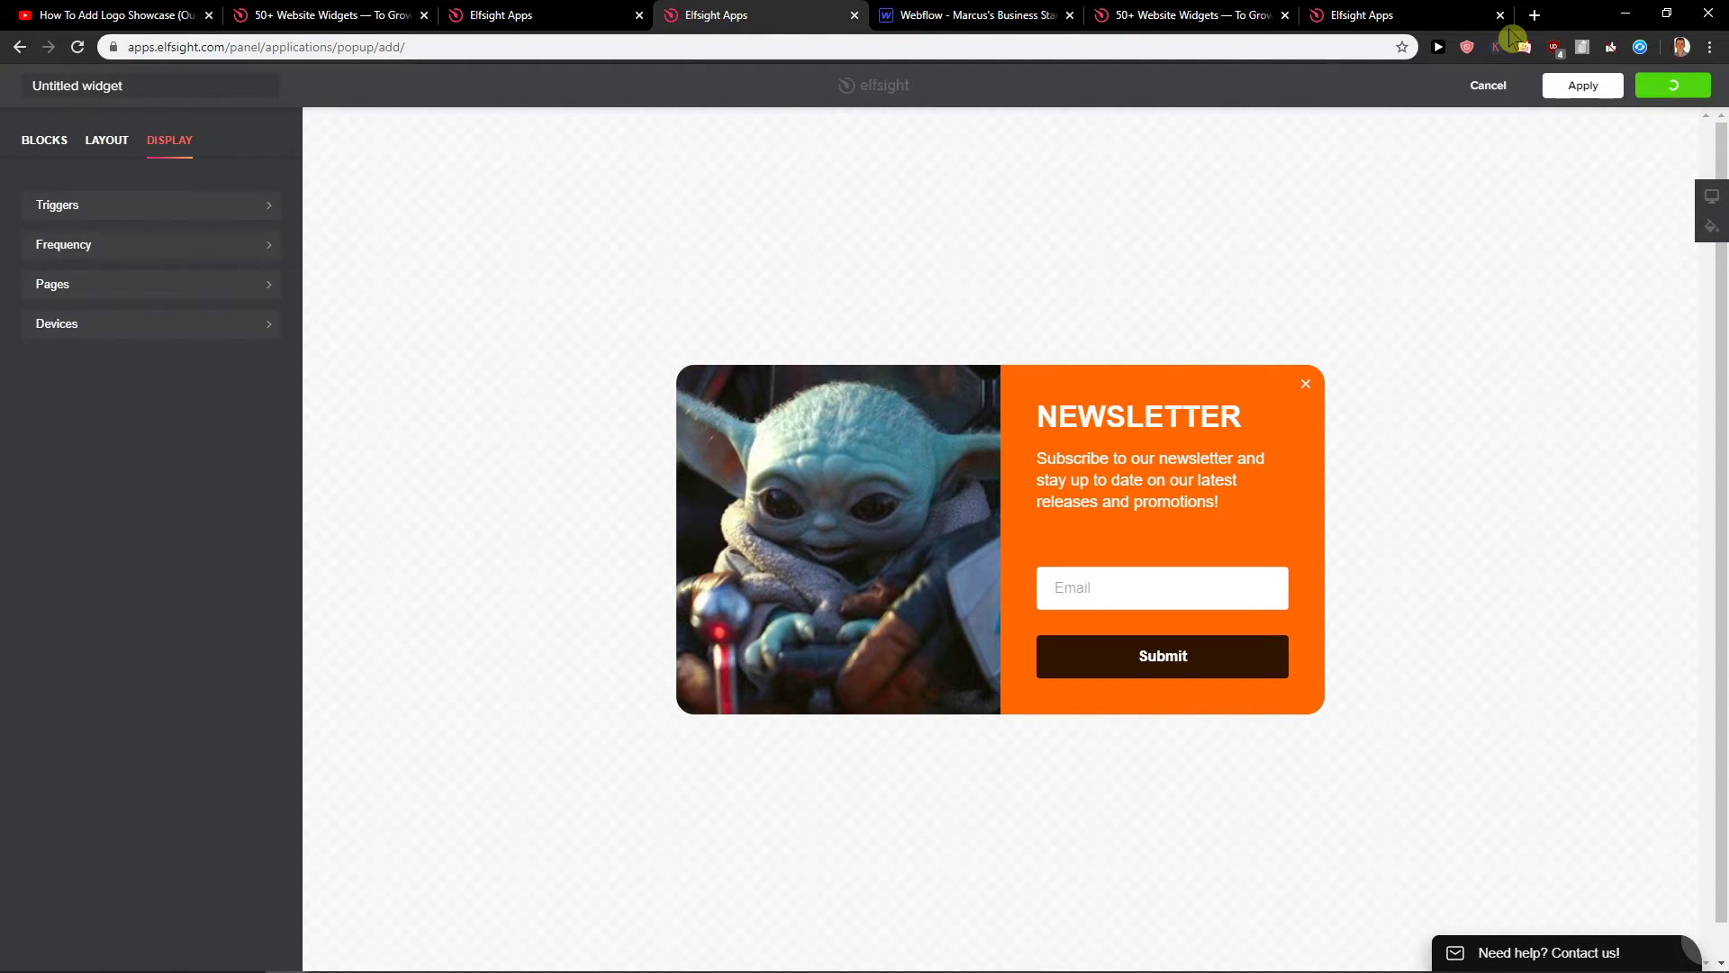
Copy the popup widget's embed code from Elfsight's Add the widget dialog
{"action": "left_click_drag", "start_coordinate": [1406, 15], "coordinate": [989, 14]}
{"action": "left_click", "coordinate": [757, 15]}
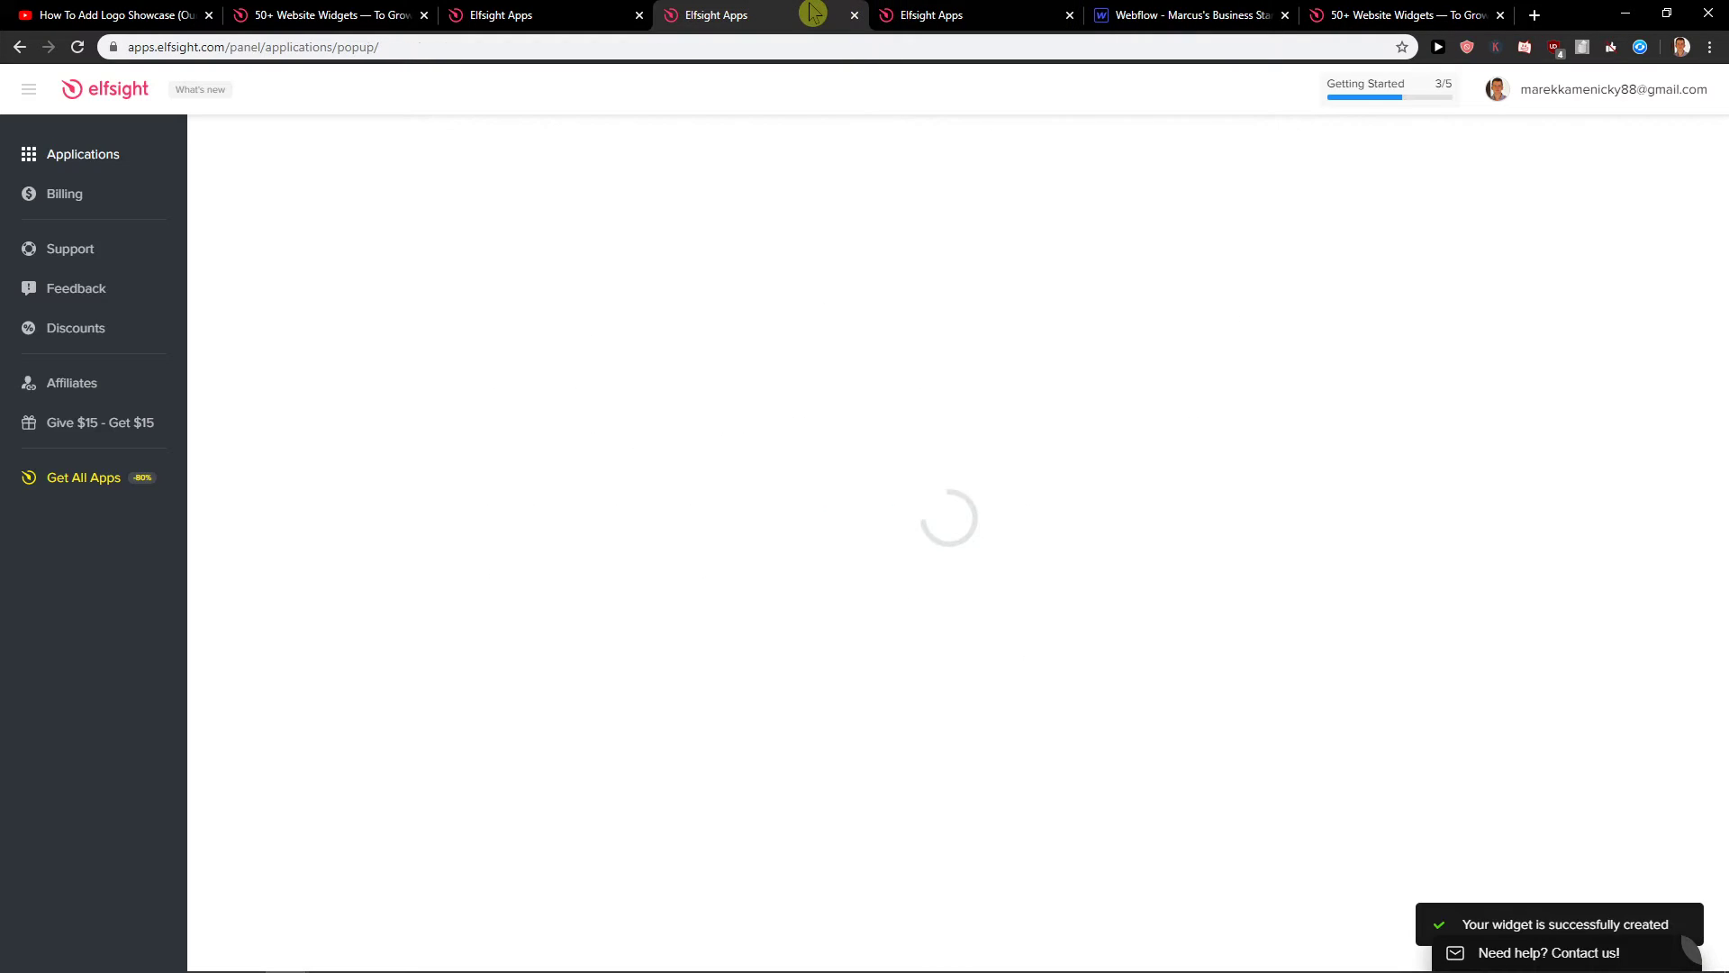
{"action": "left_click", "coordinate": [947, 16]}
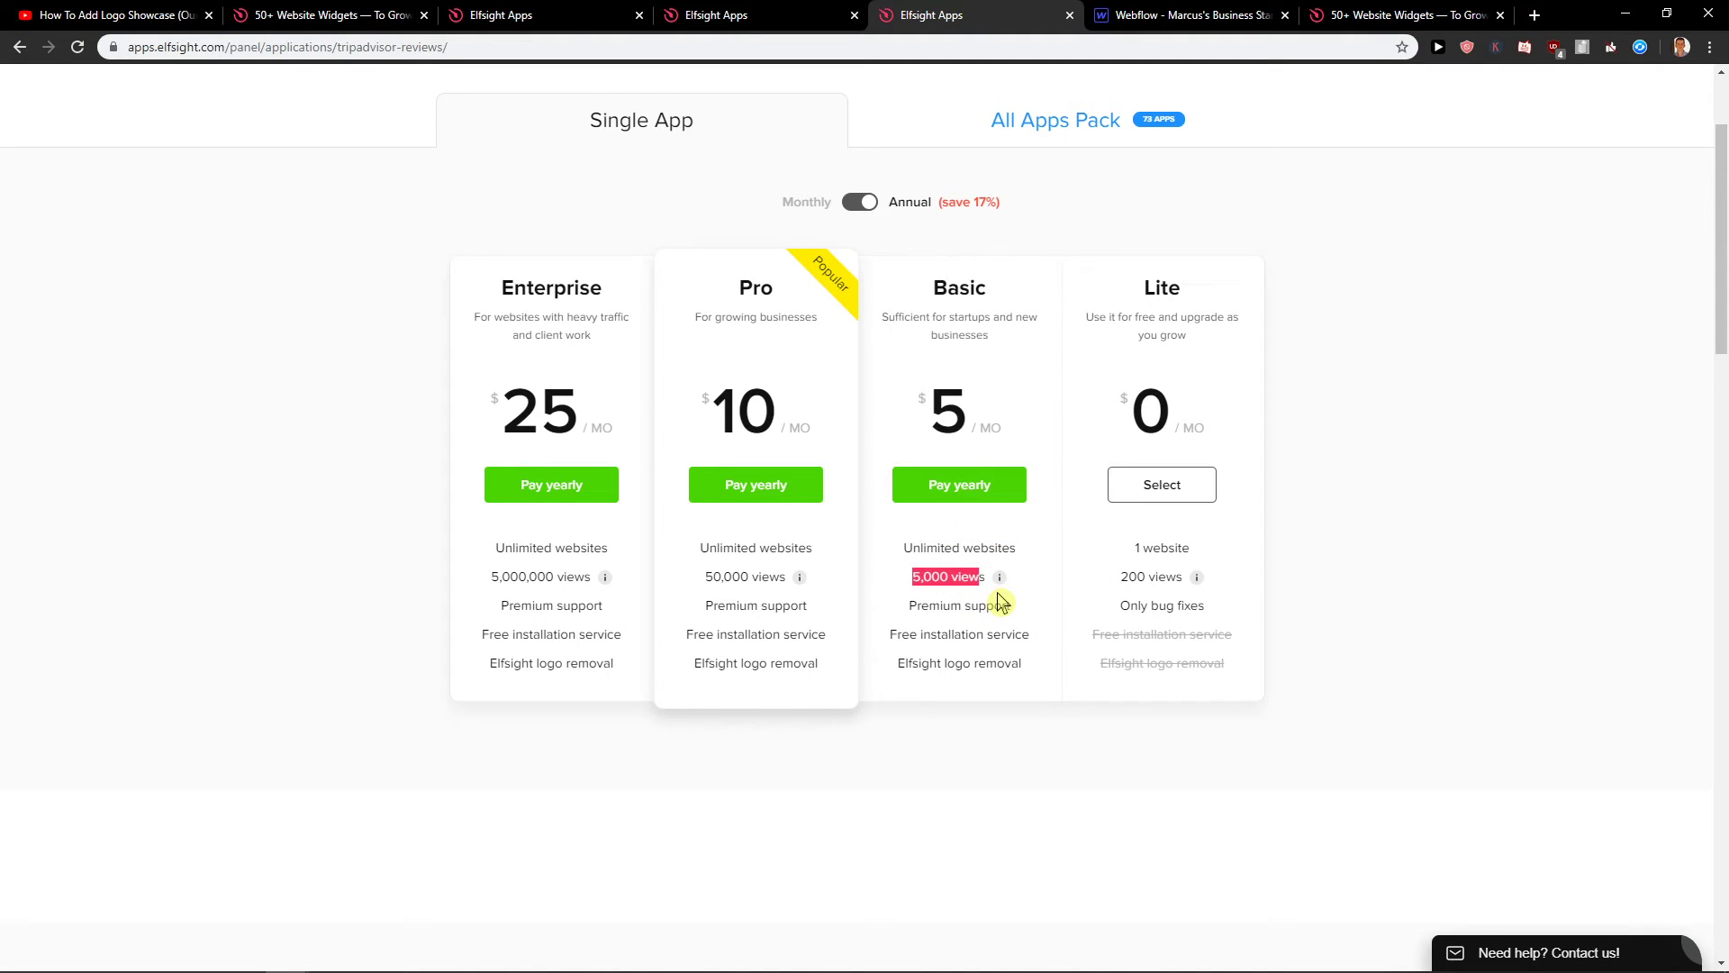
{"action": "left_click", "coordinate": [730, 15]}
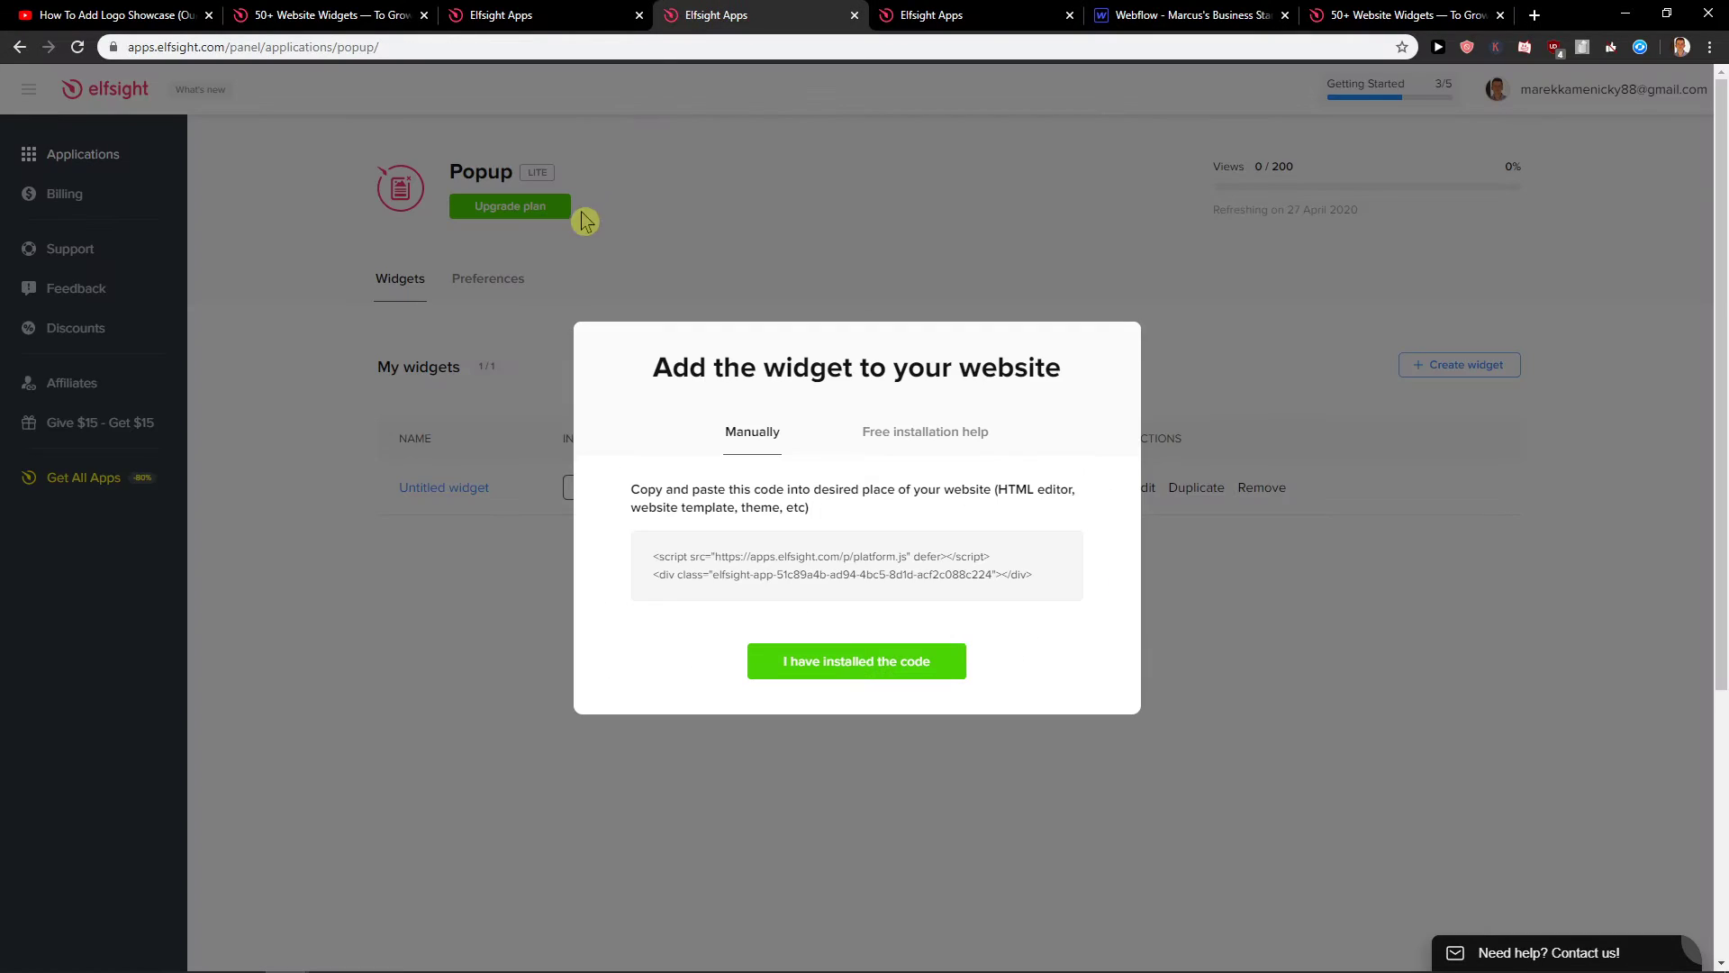
{"action": "left_click", "coordinate": [895, 583]}
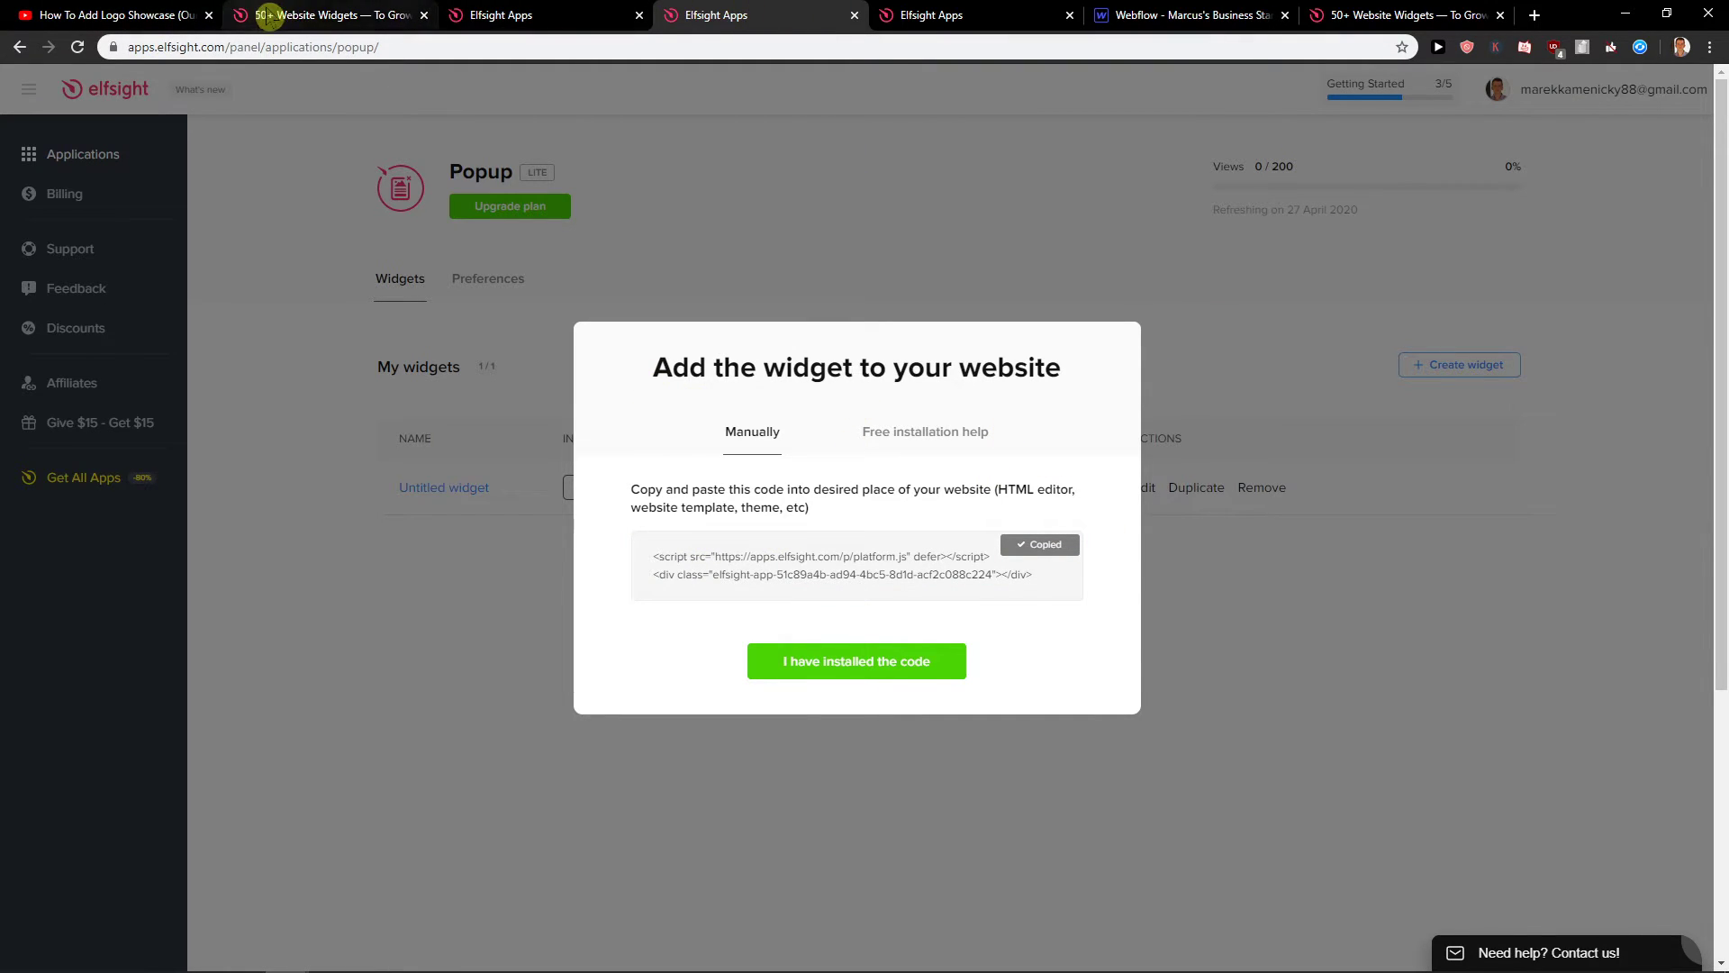
Open Marcus's Business Starter project settings from the Webflow dashboard in a new tab
{"action": "left_click", "coordinate": [1133, 15]}
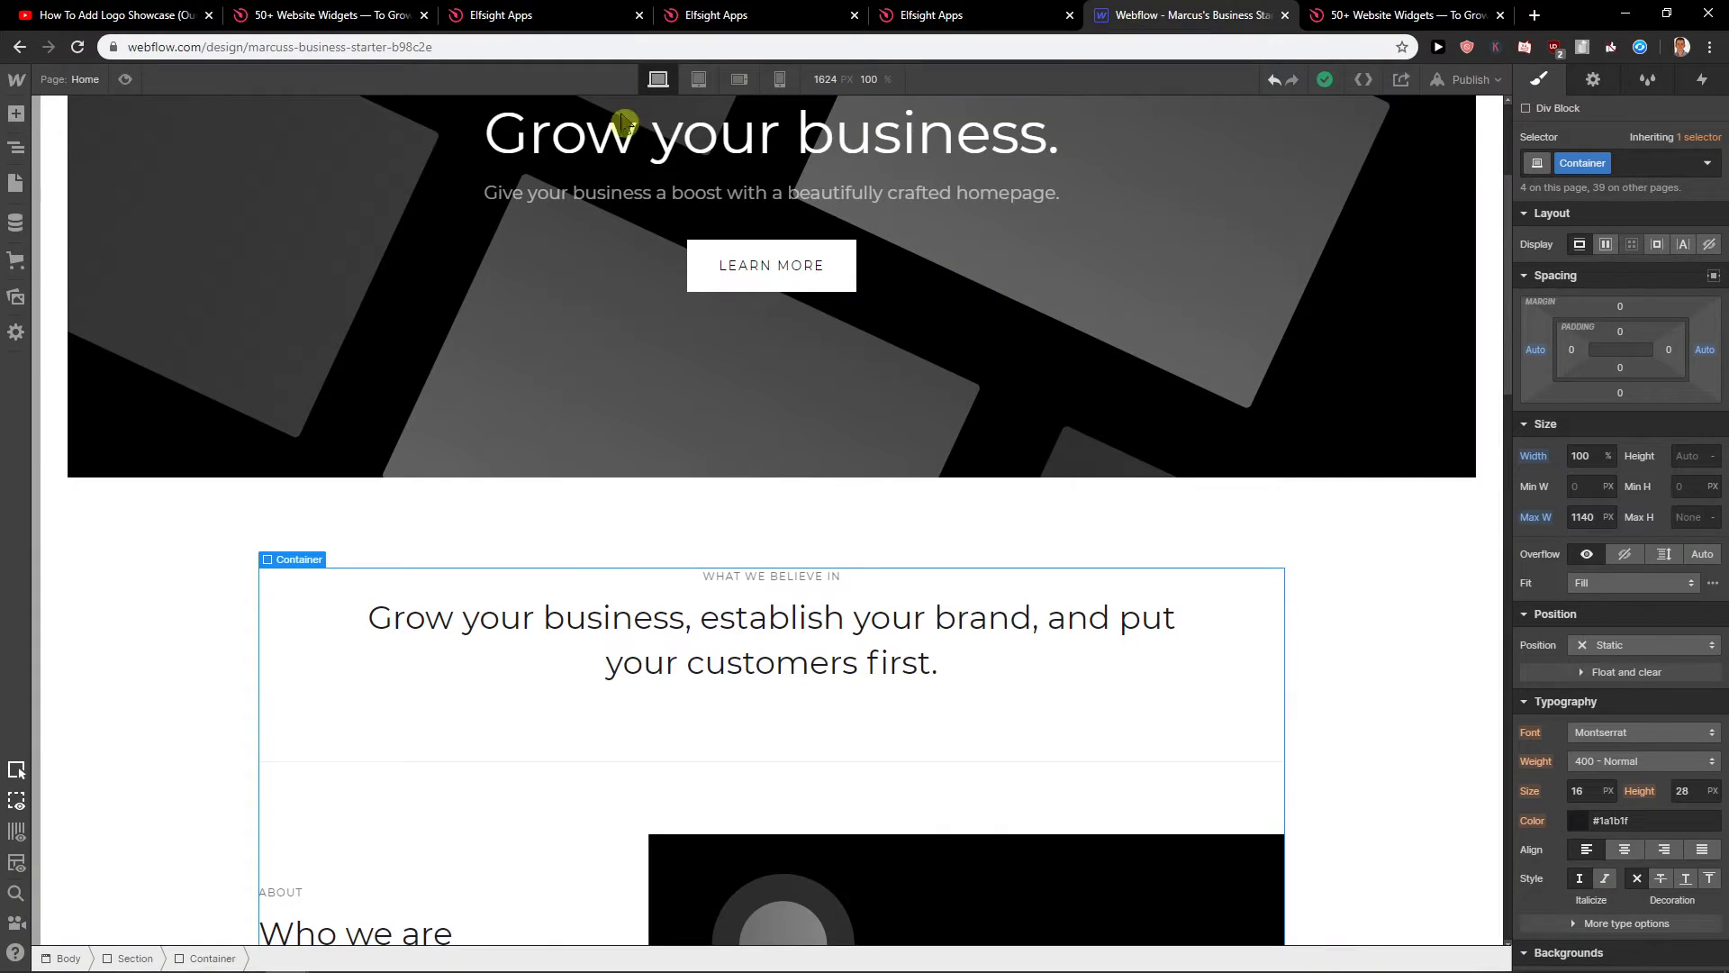
{"action": "left_click", "coordinate": [1534, 14]}
{"action": "type", "text": "webf"}
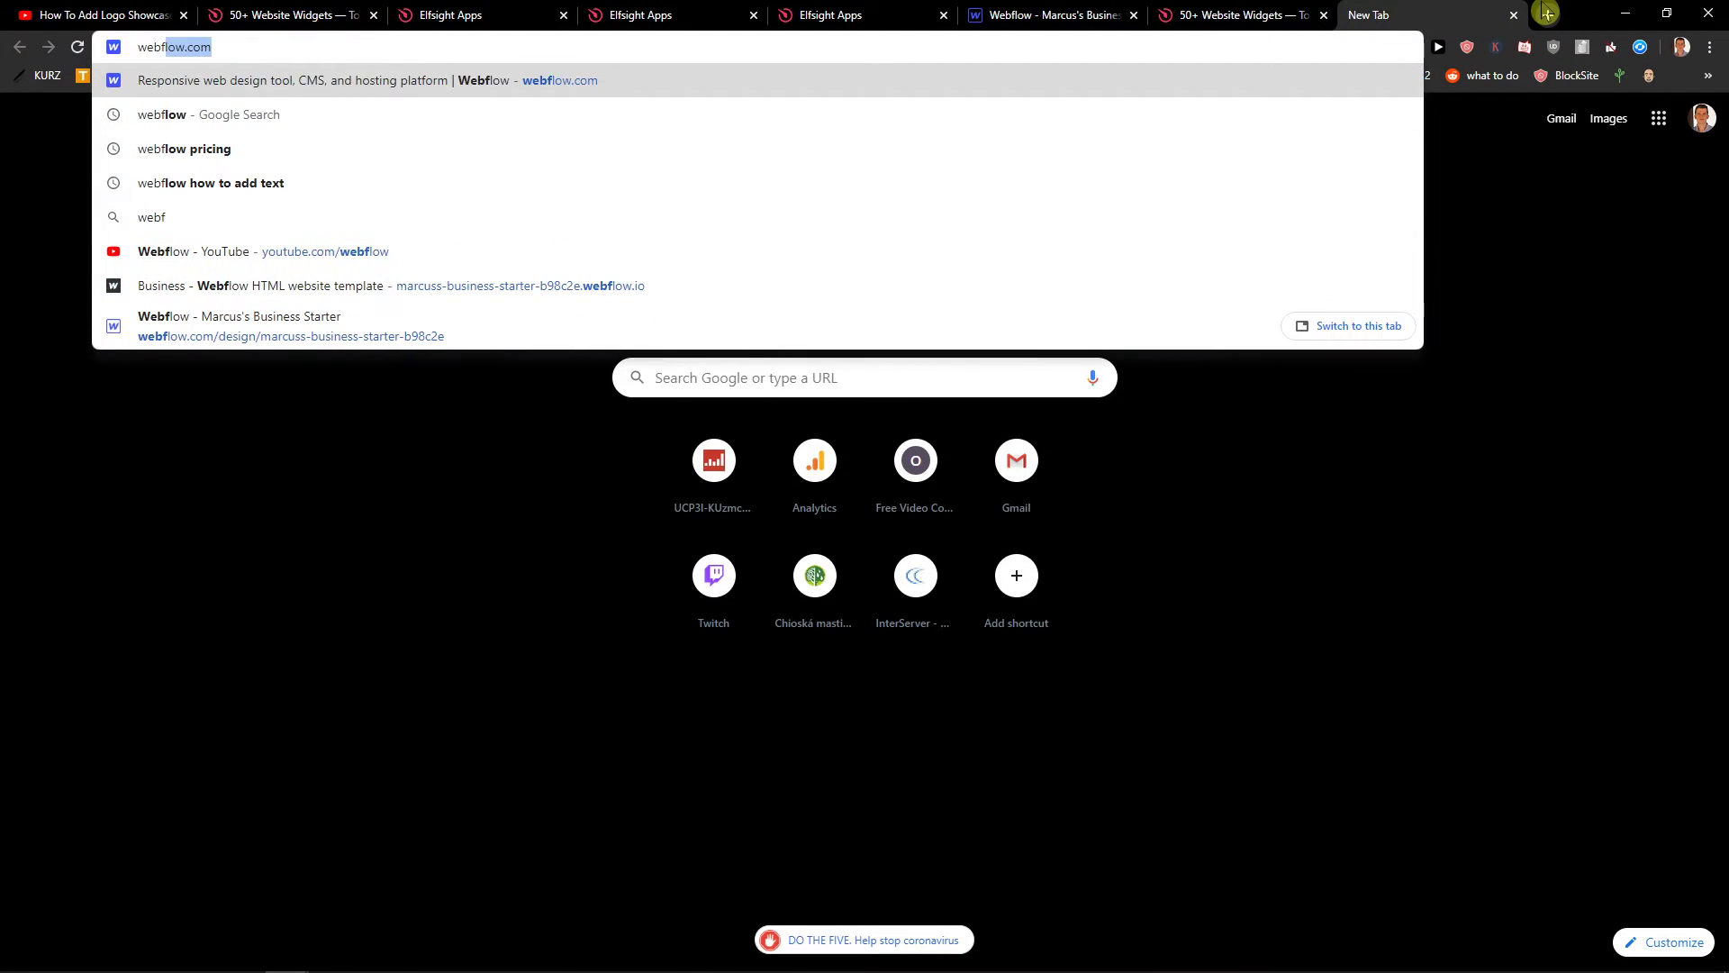
{"action": "key", "text": "Return"}
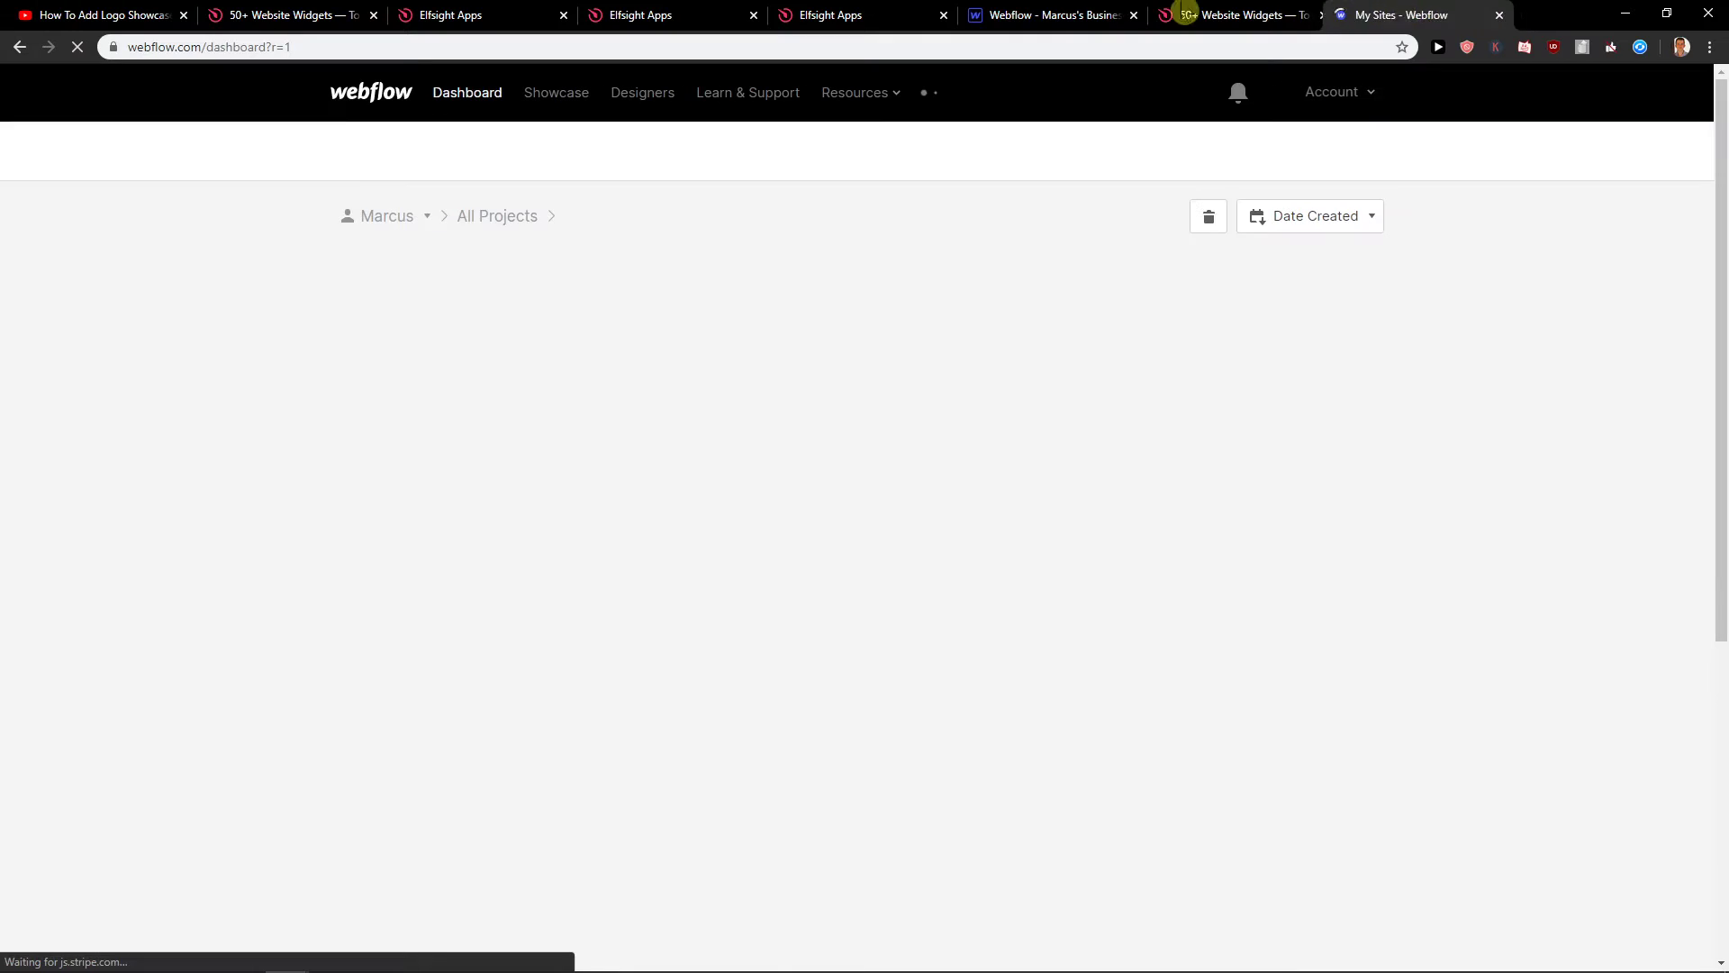
{"action": "left_click_drag", "start_coordinate": [1186, 15], "coordinate": [1040, 13]}
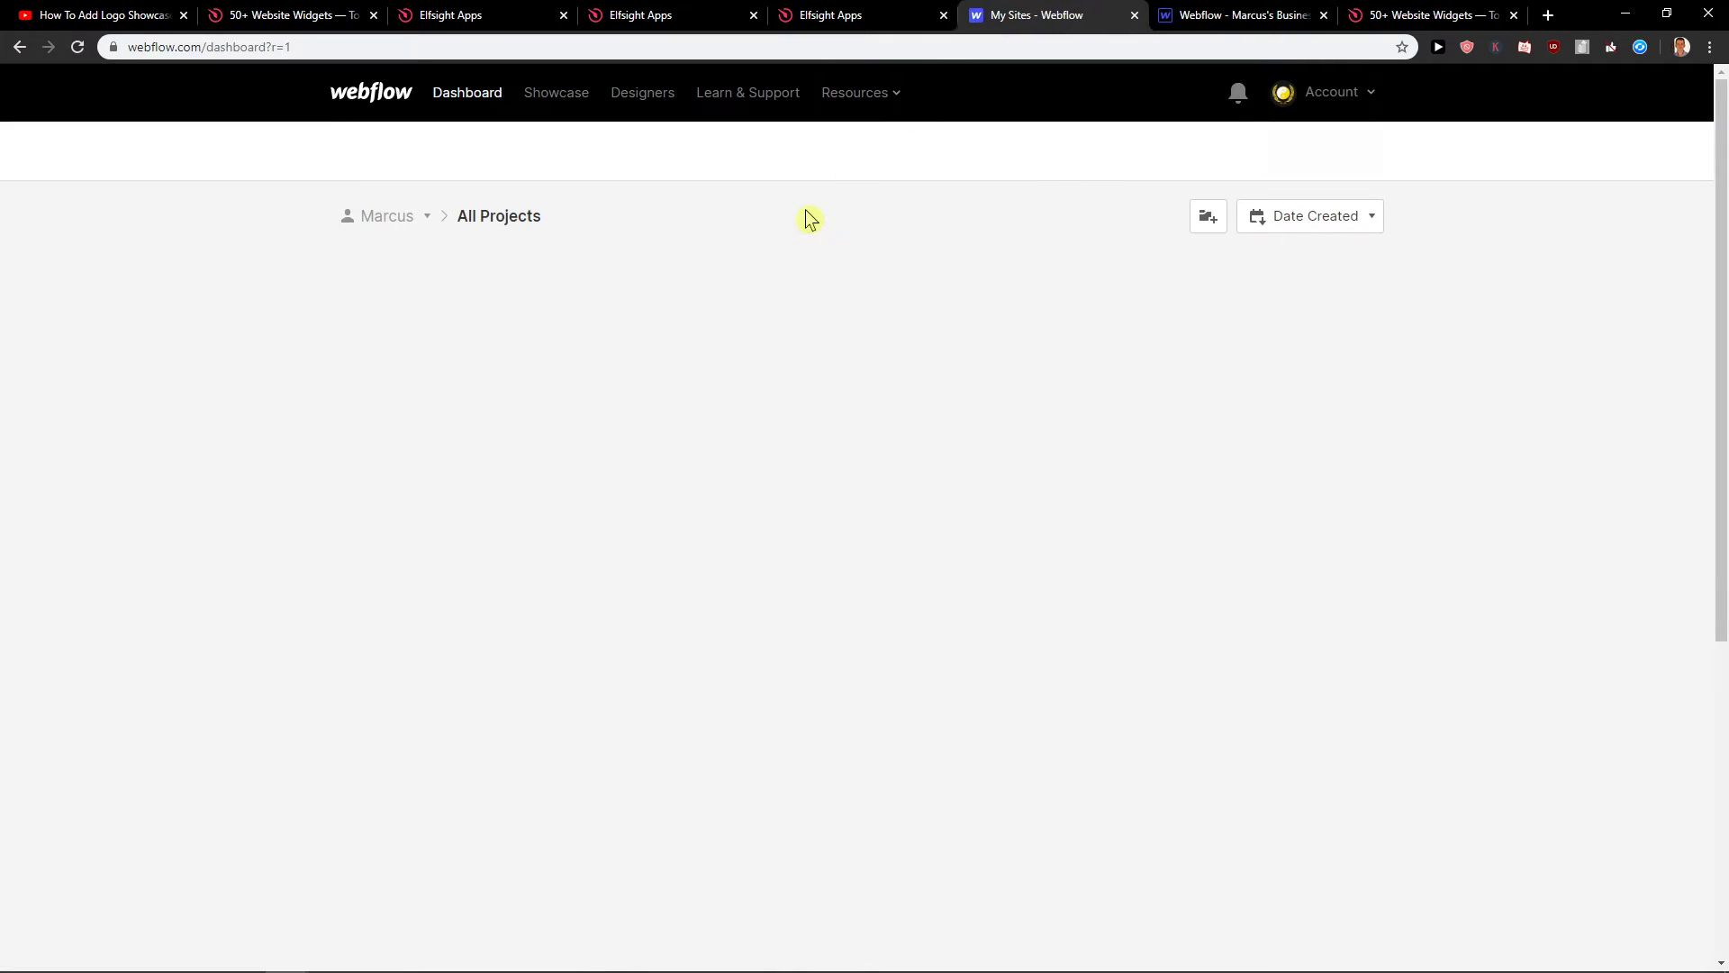
{"action": "left_click", "coordinate": [558, 430]}
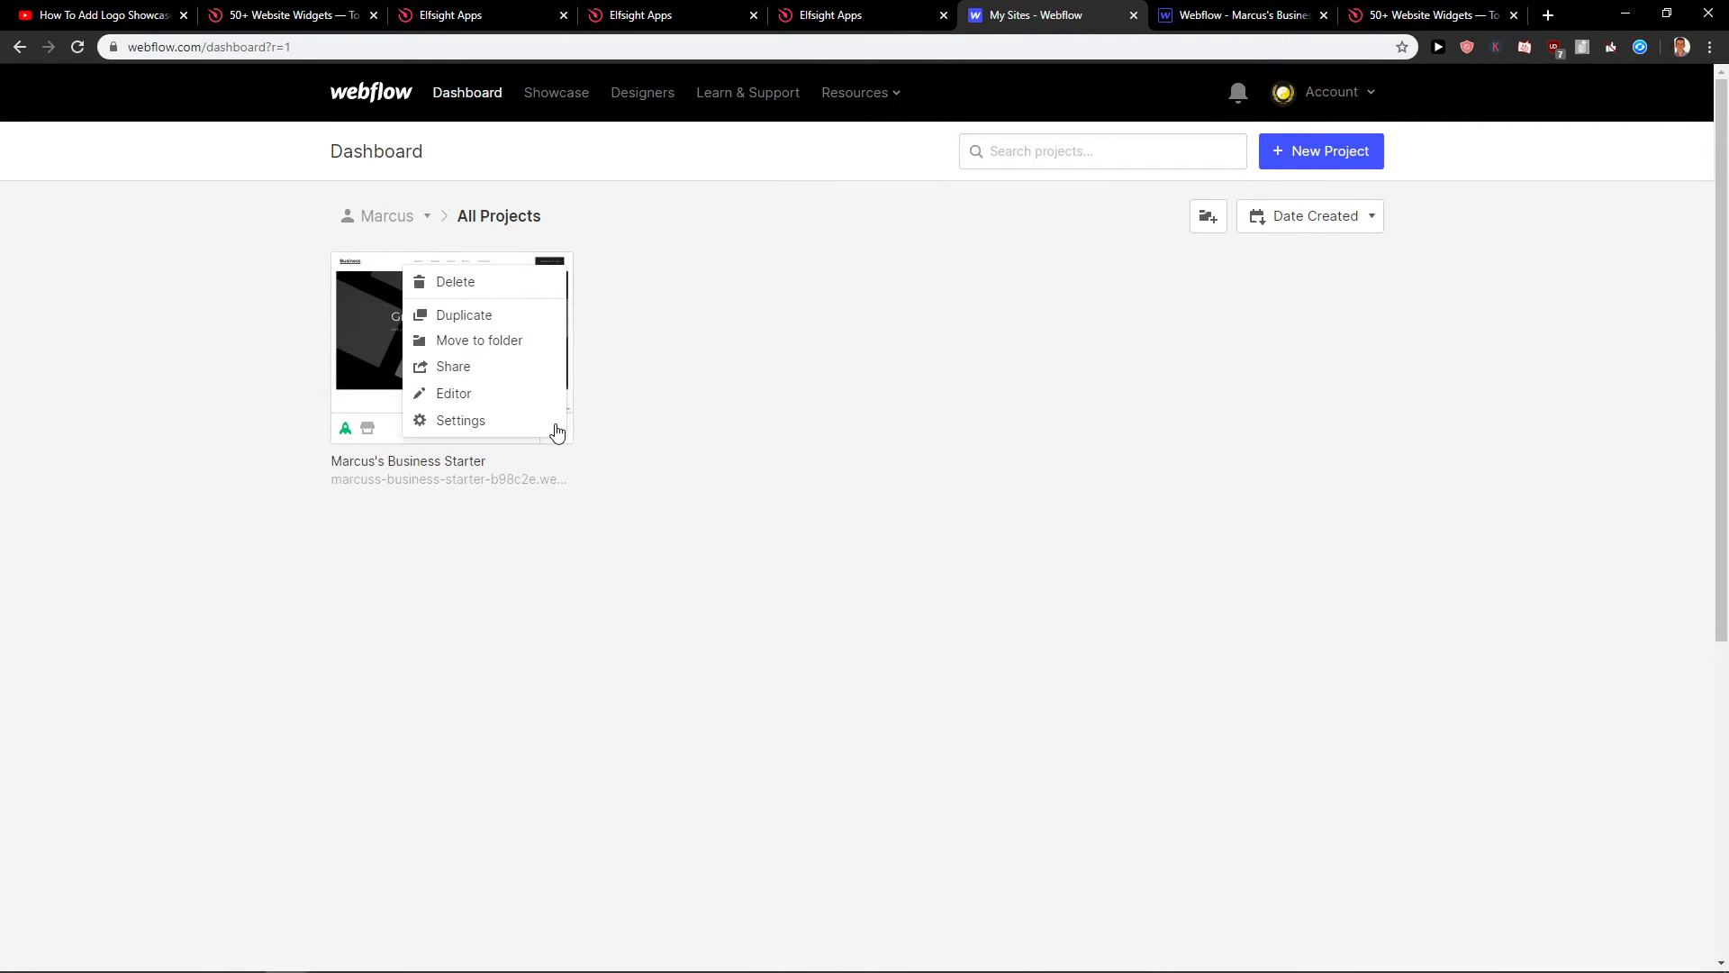
{"action": "left_click", "coordinate": [499, 421]}
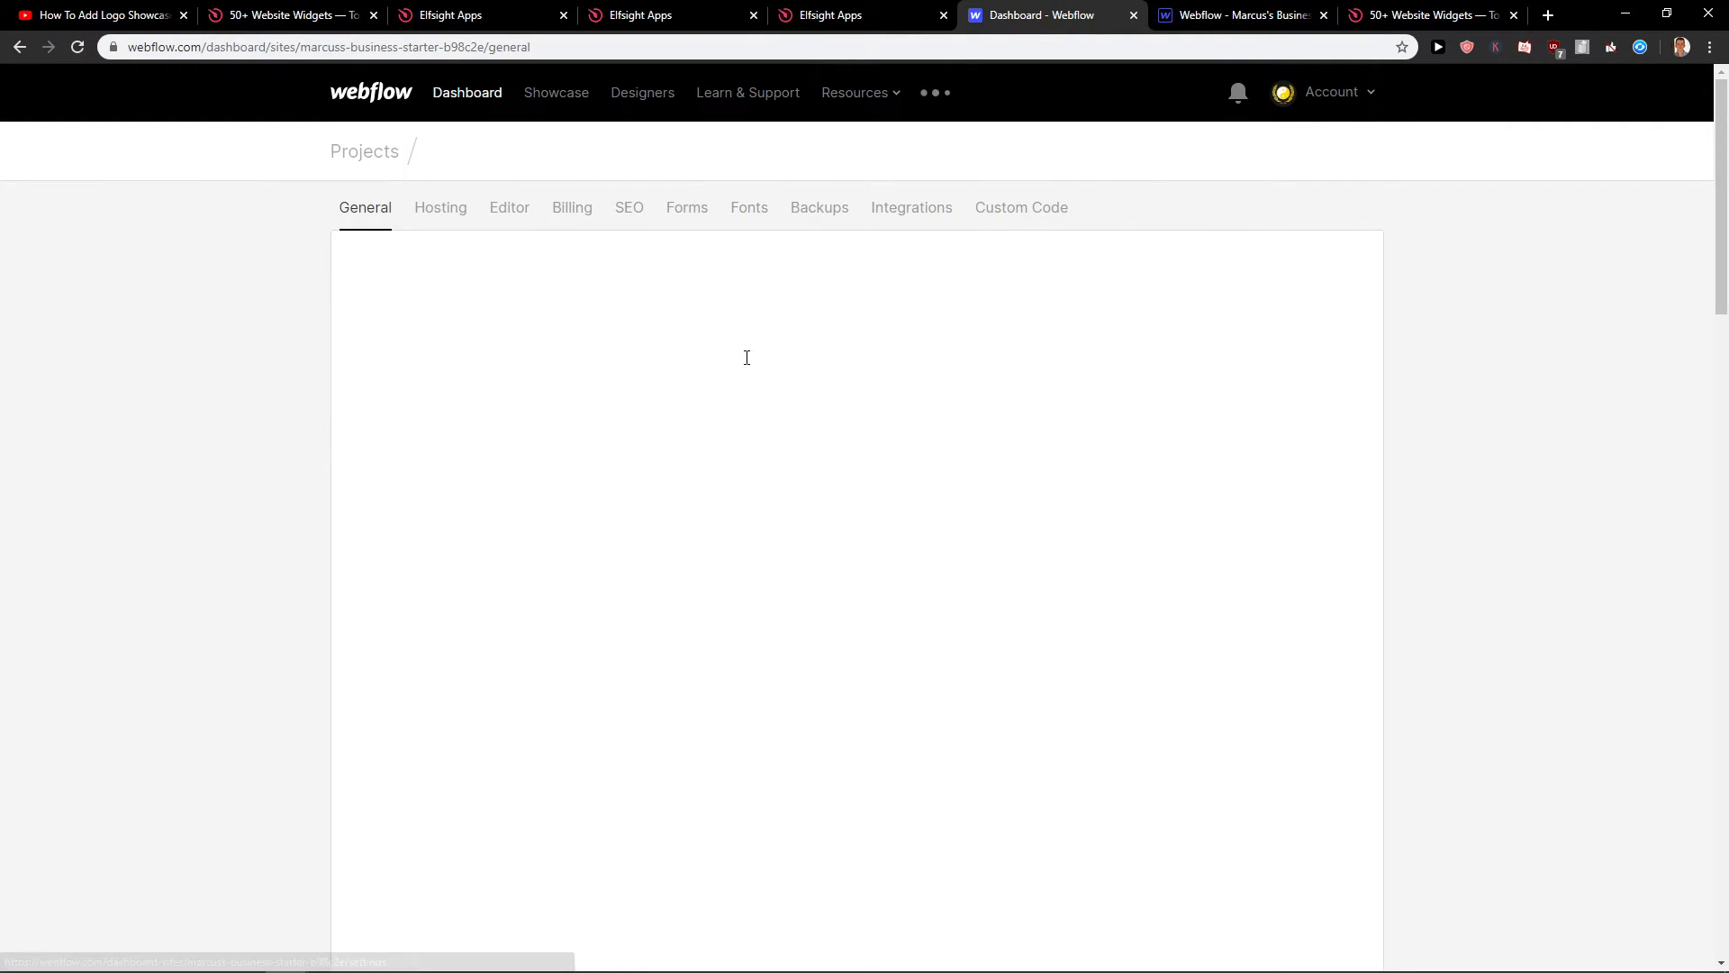
Paste the Elfsight script into the site's Custom Code head code and save
{"action": "left_click", "coordinate": [945, 212]}
{"action": "left_click", "coordinate": [1001, 211]}
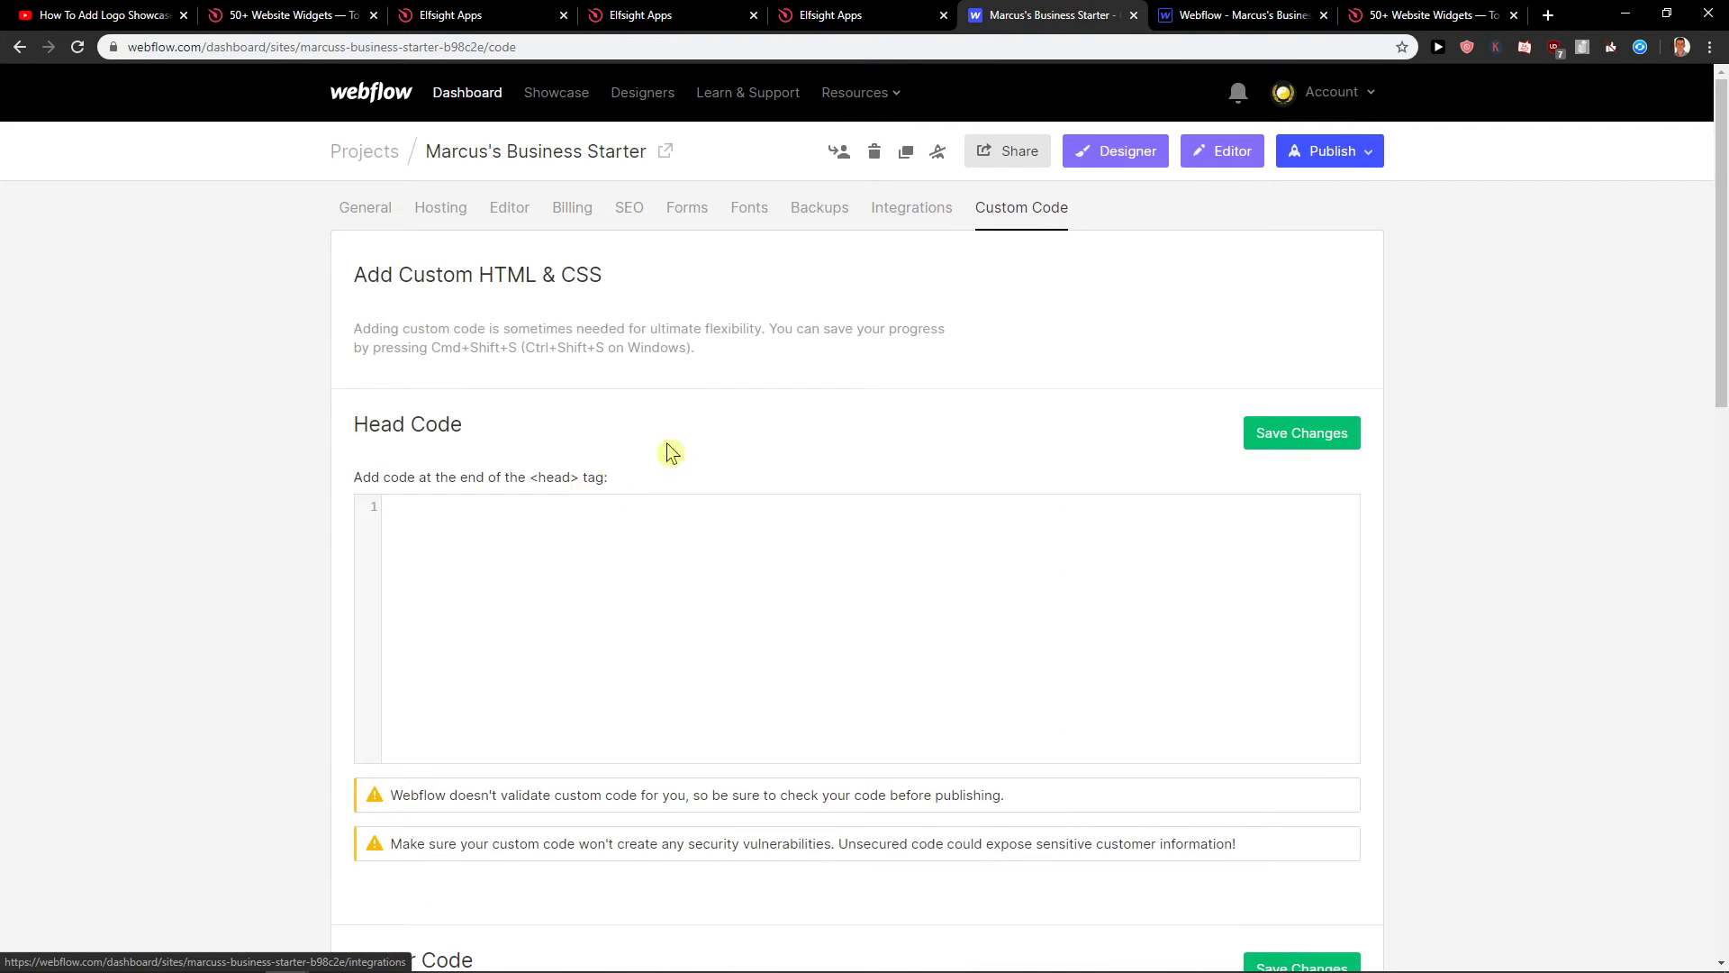
{"action": "left_click", "coordinate": [546, 500]}
{"action": "type", "text": "<script src=\"https://apps.elfsight.com/p/platform.js\" defer></script> <div class=\"elfsight-app-51c89a4b-ad94-4bc5-8d1d-acf2c088c224\"></div>"}
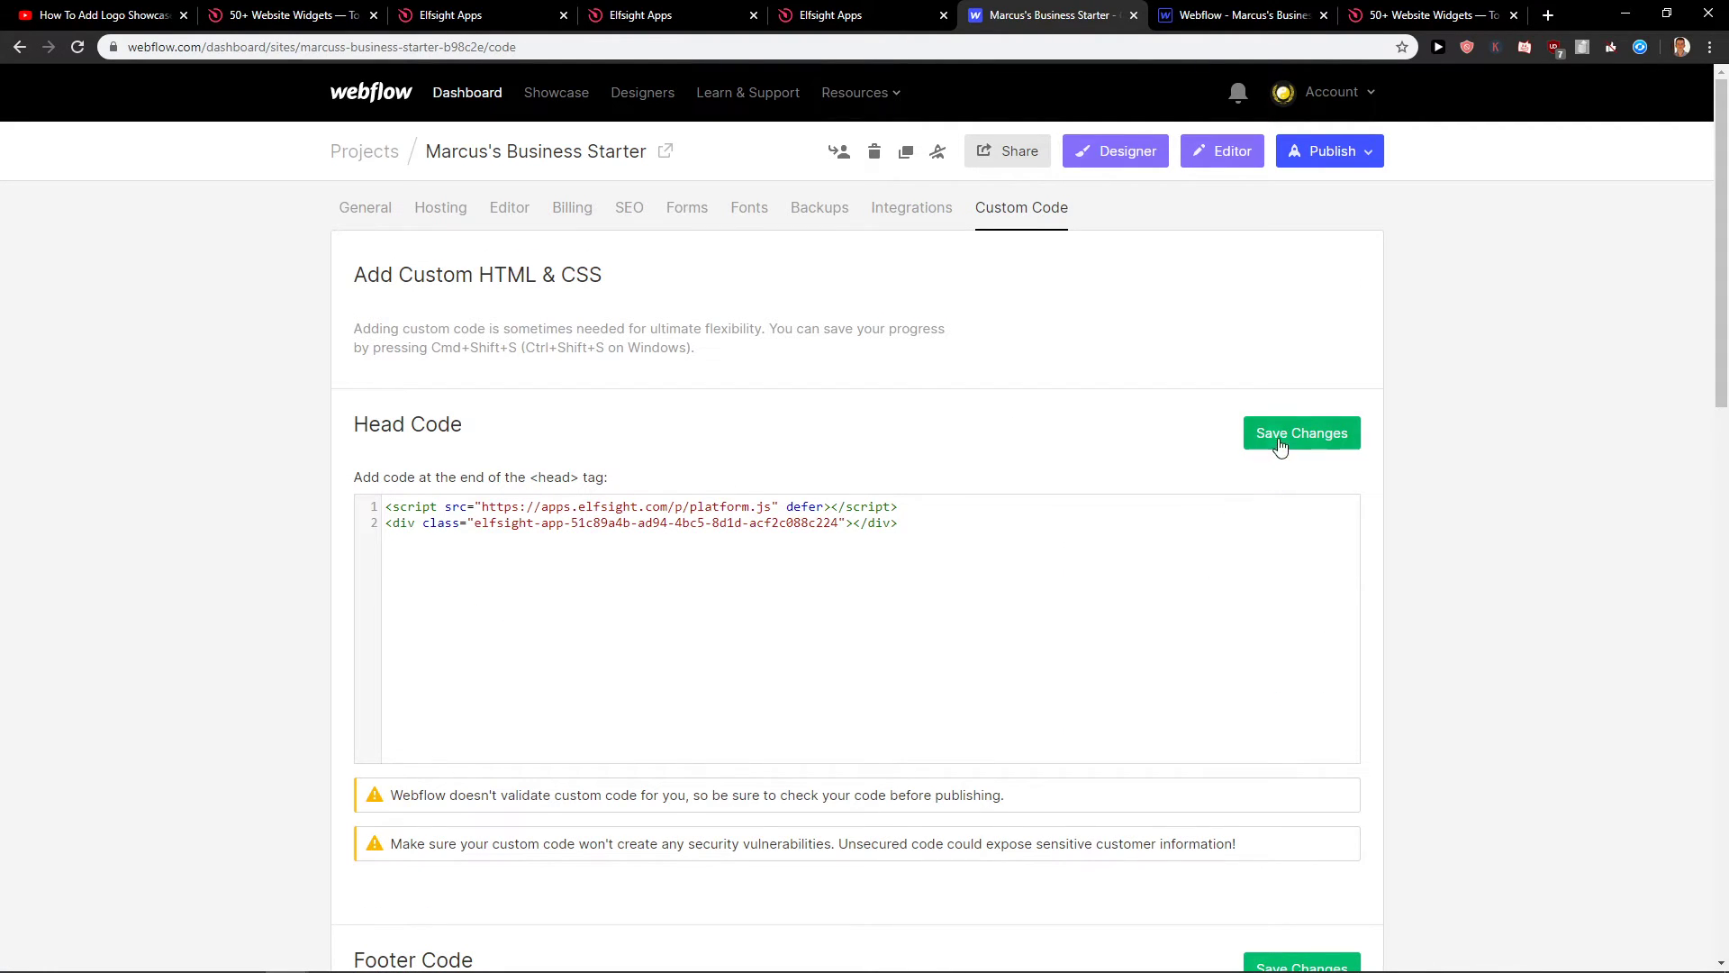
{"action": "left_click", "coordinate": [1281, 442]}
Publish the site to its webflow.io domain
{"action": "left_click", "coordinate": [1363, 146]}
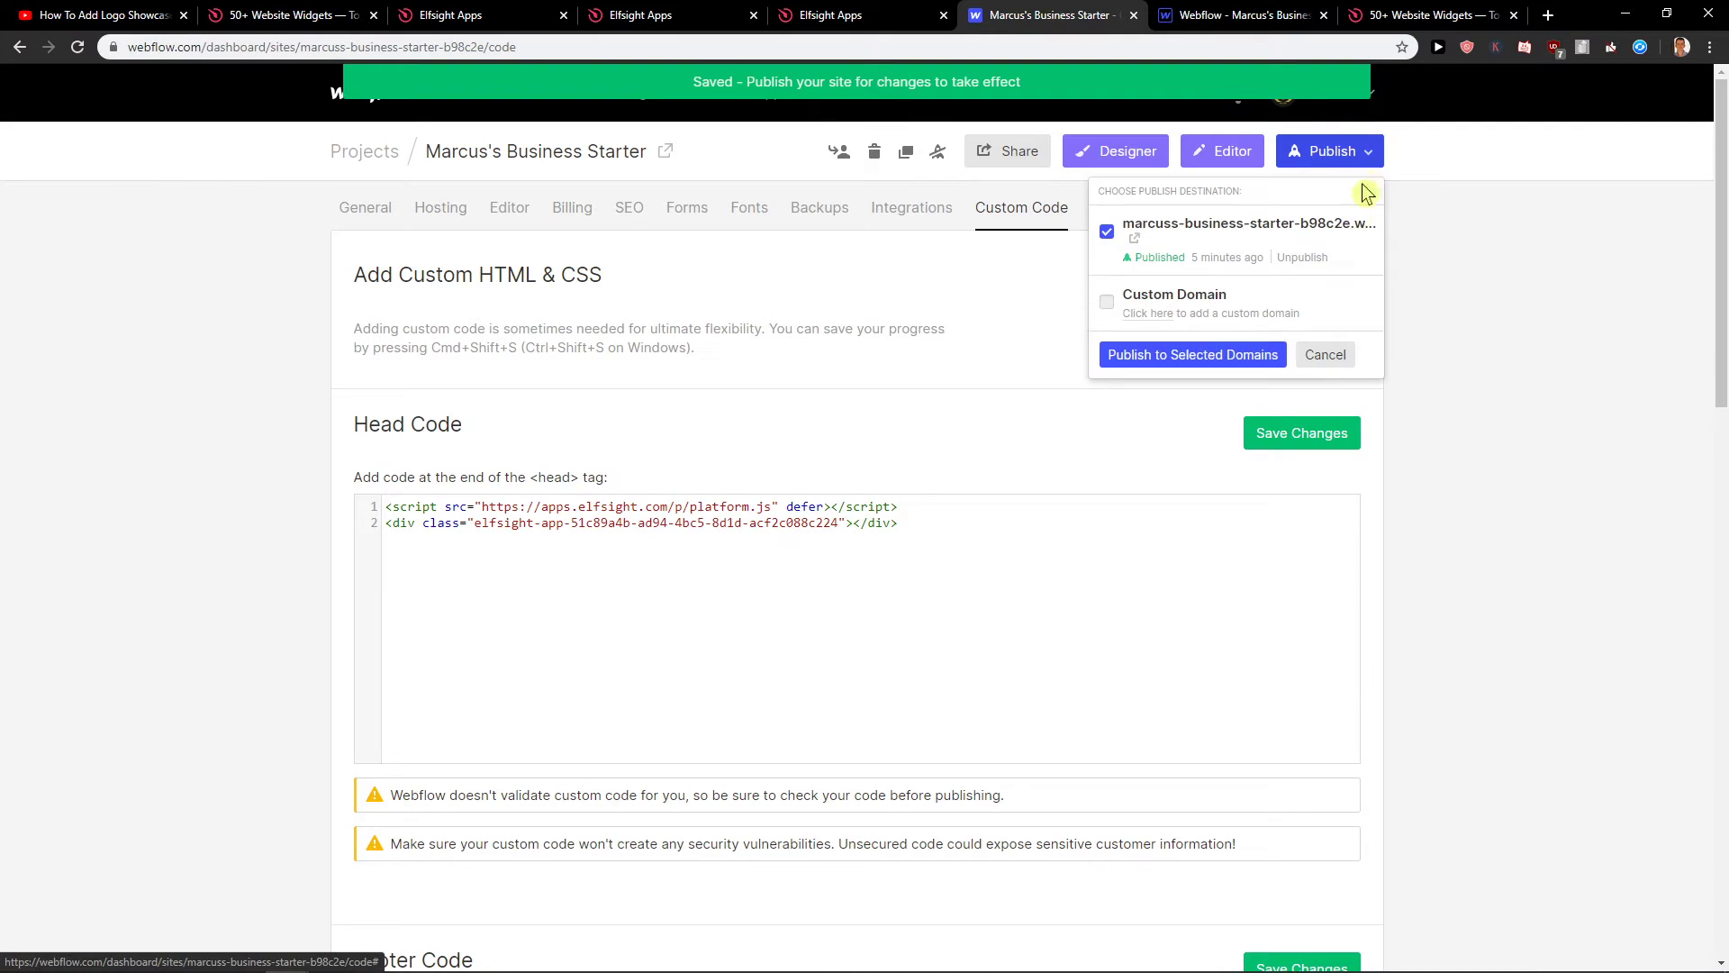
{"action": "left_click", "coordinate": [1192, 354]}
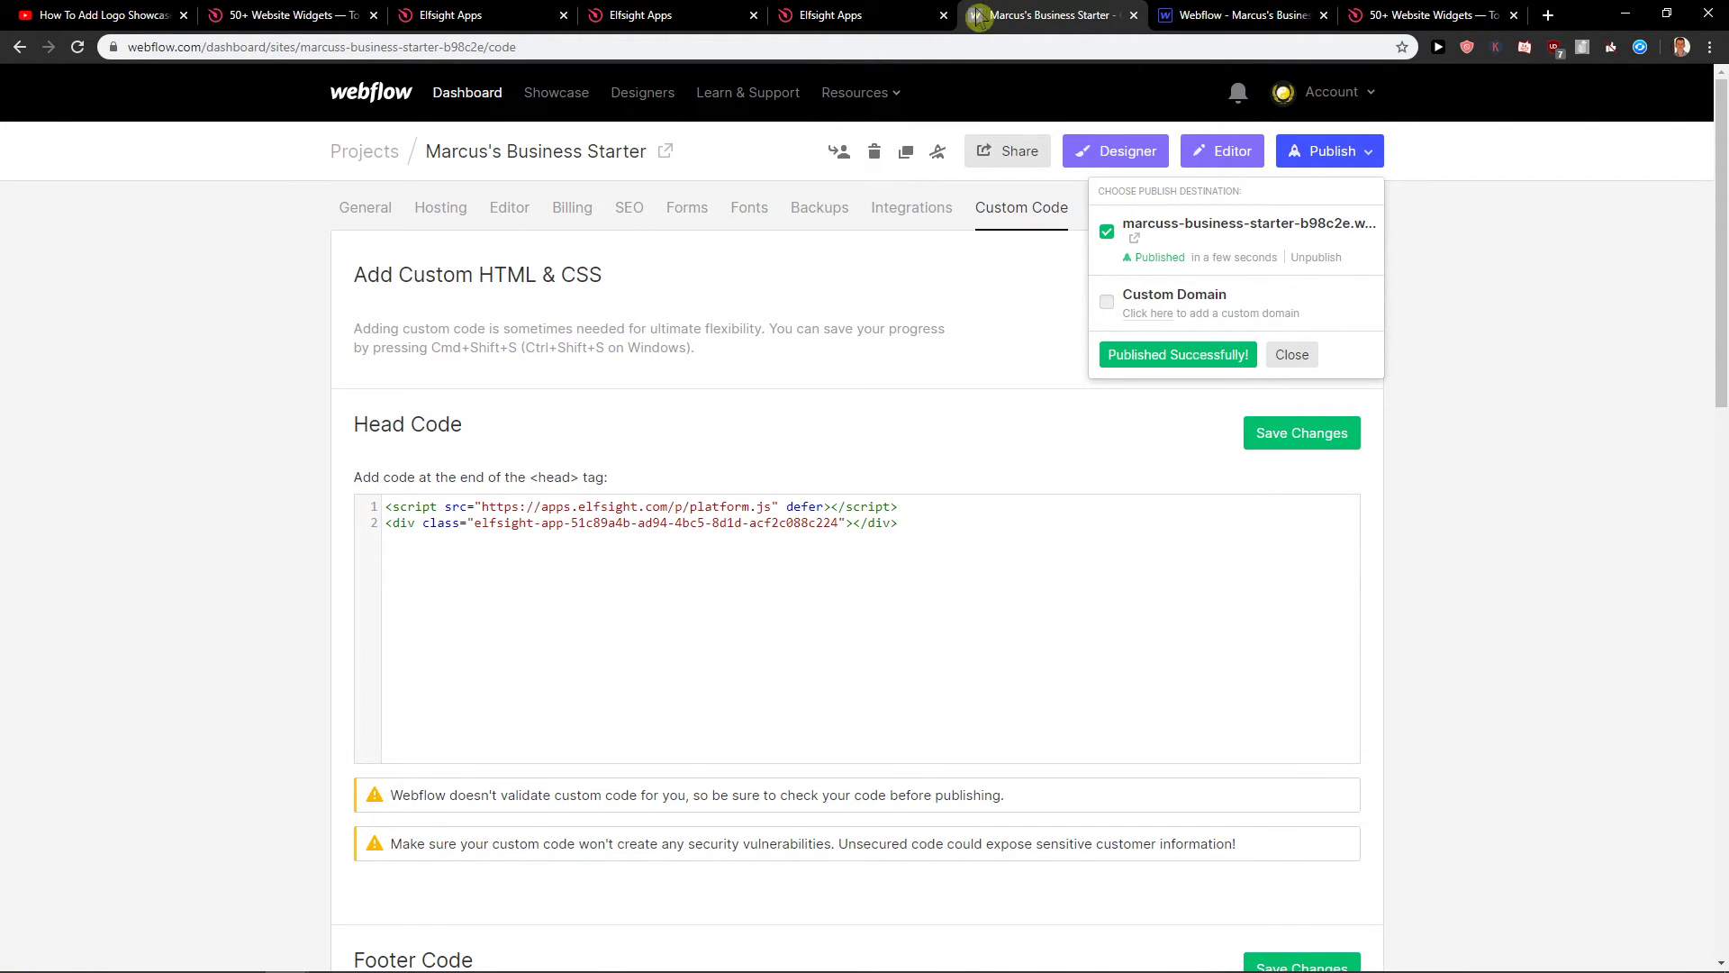
{"action": "left_click", "coordinate": [1229, 15]}
{"action": "left_click", "coordinate": [1472, 79]}
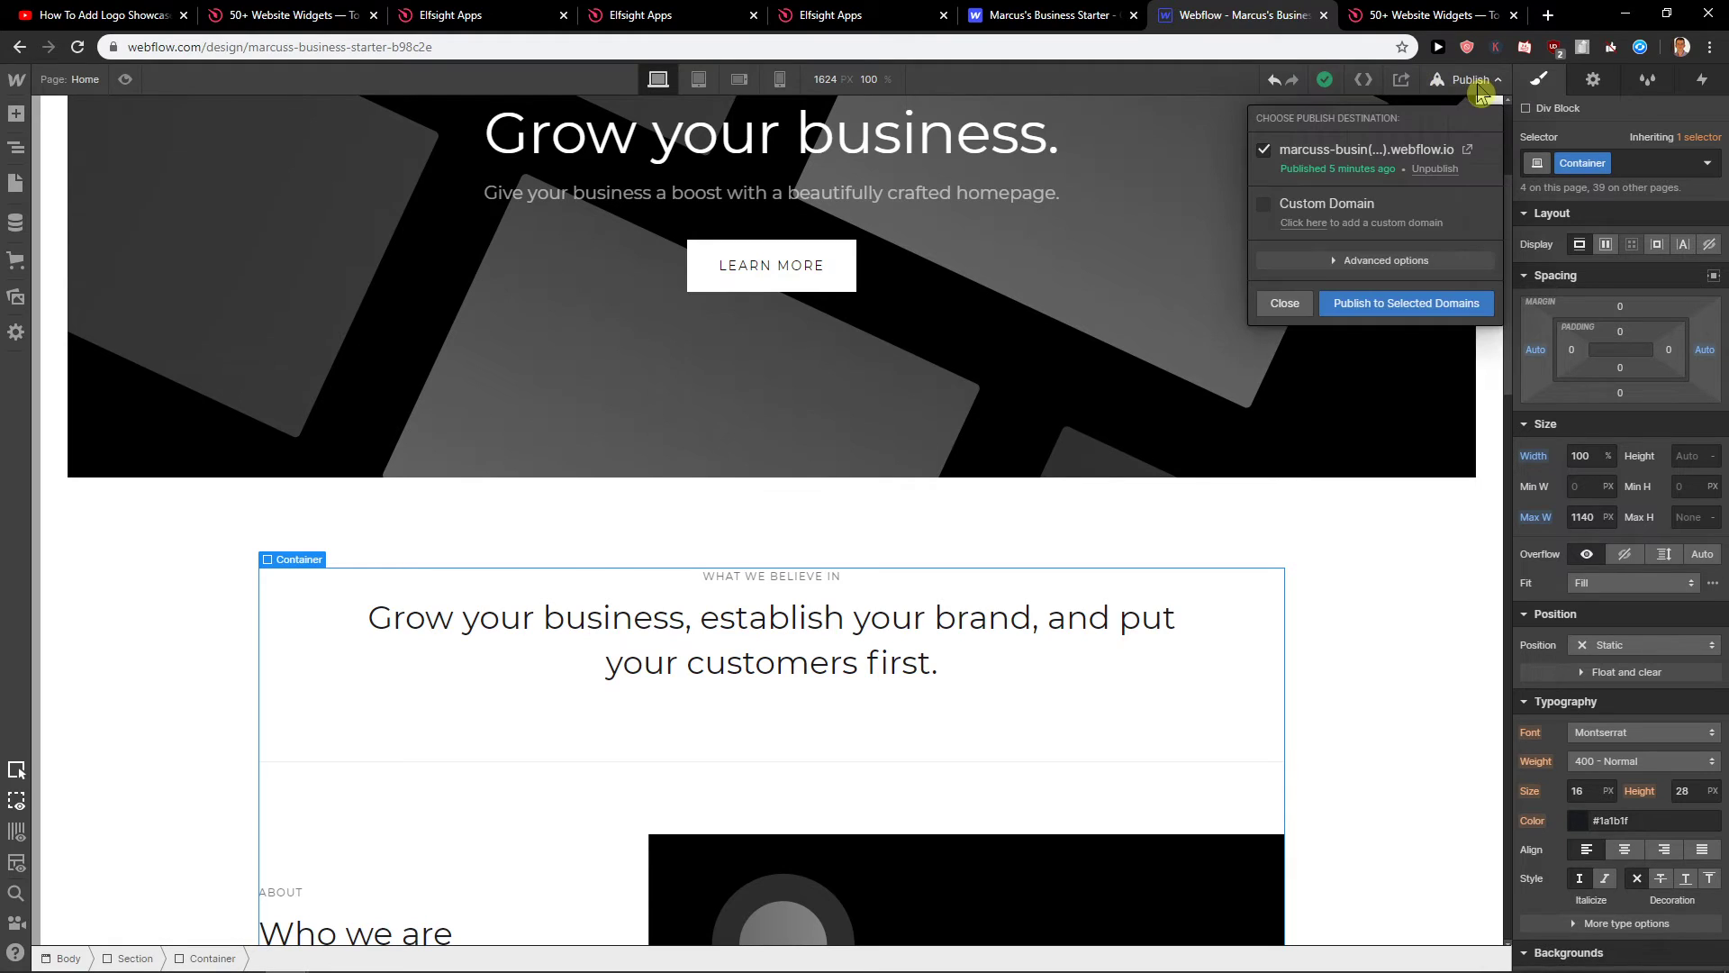
Open the live webflow.io site to confirm the Baby Yoda newsletter popup appears
{"action": "left_click", "coordinate": [1468, 150]}
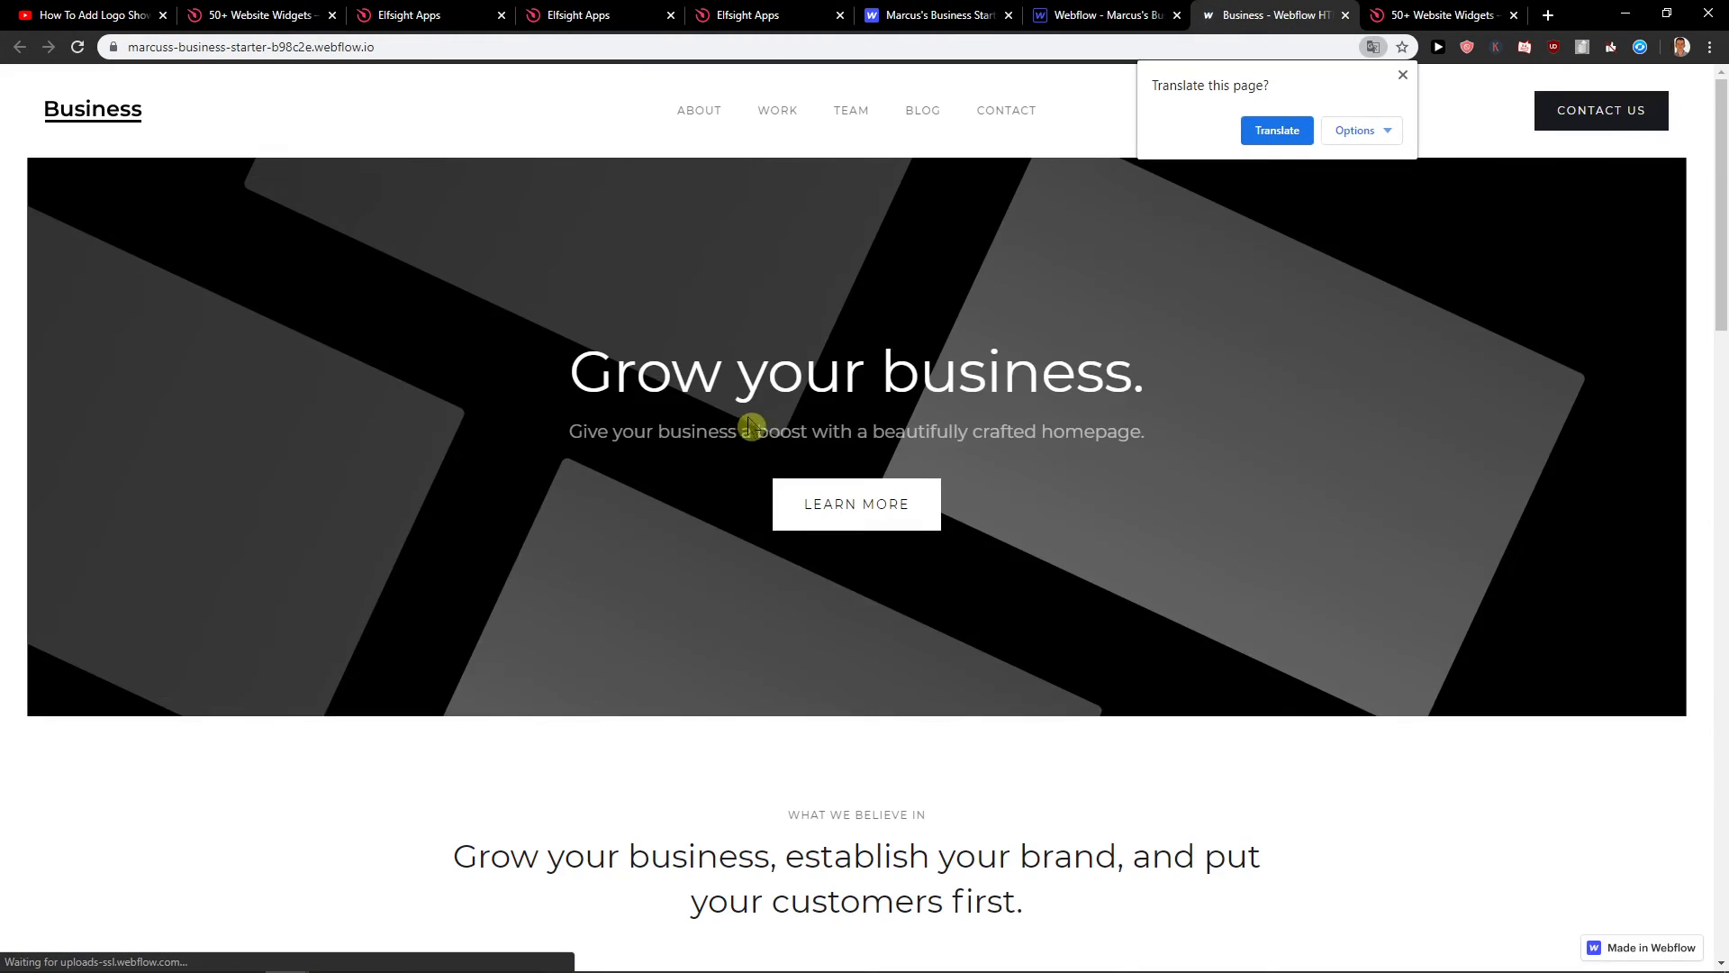
{"action": "scroll", "coordinate": [864, 405], "scroll_direction": "up", "scroll_amount": 5}
{"action": "scroll", "coordinate": [947, 399], "scroll_direction": "up", "scroll_amount": 3}
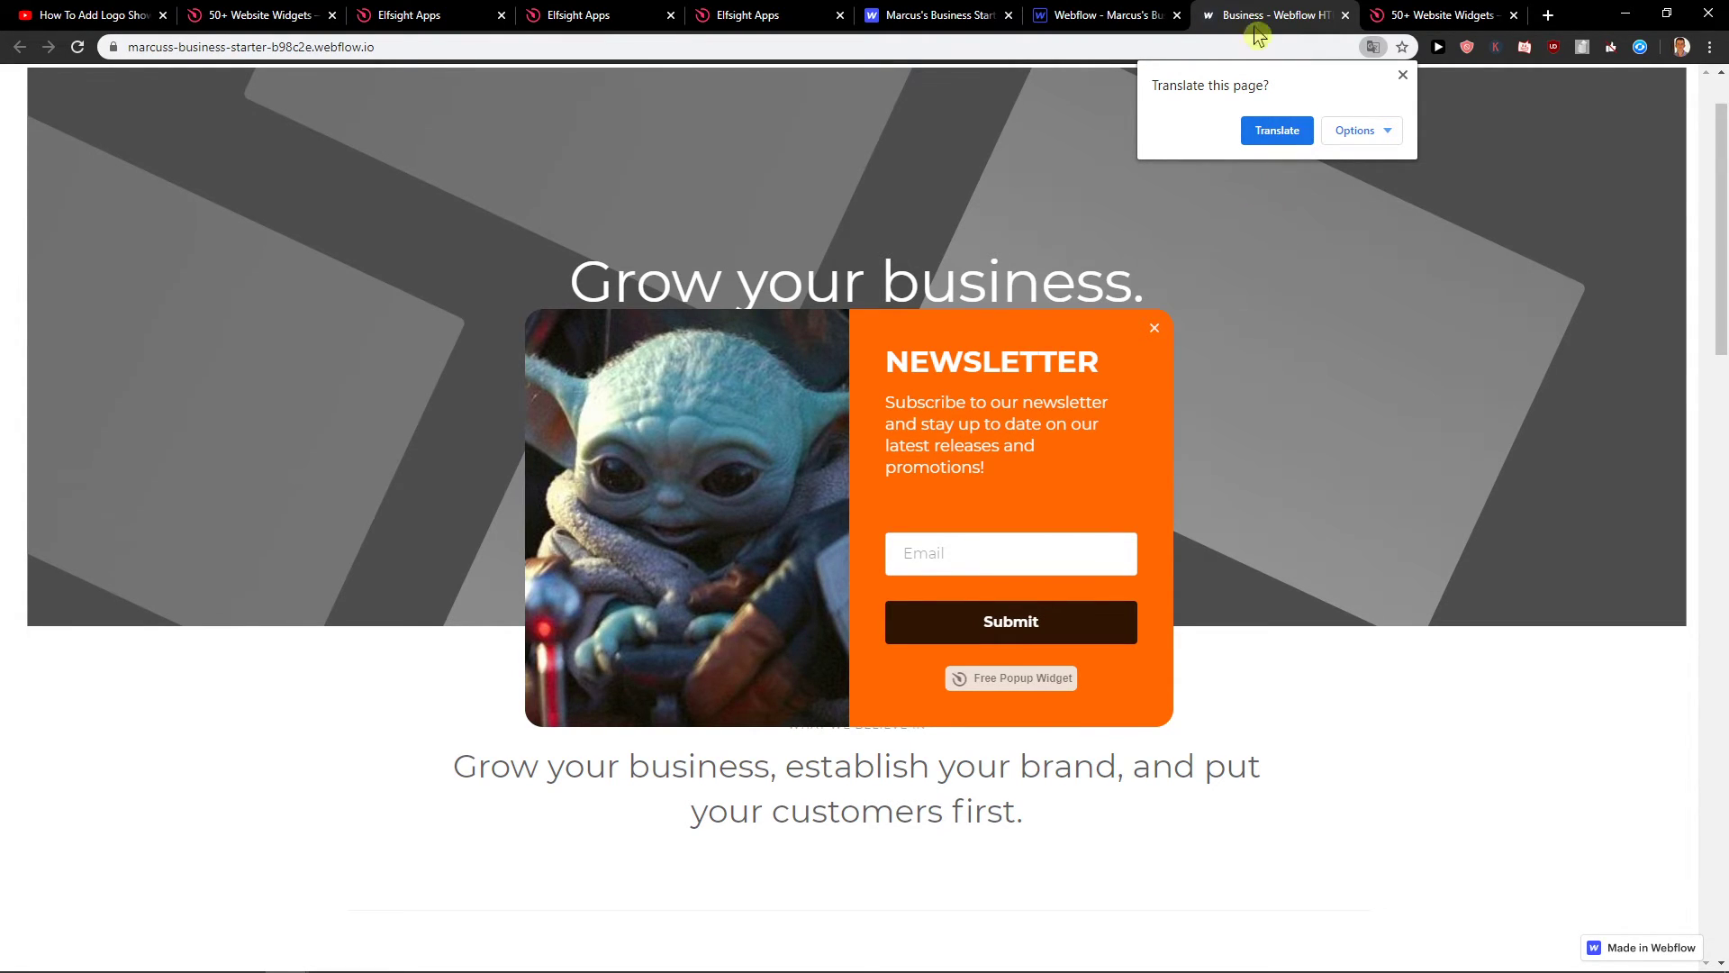
Return to the Elfsight popup widgets page, close the install dialog, and view all-apps pricing
{"action": "left_click", "coordinate": [1440, 15]}
{"action": "left_click", "coordinate": [823, 11]}
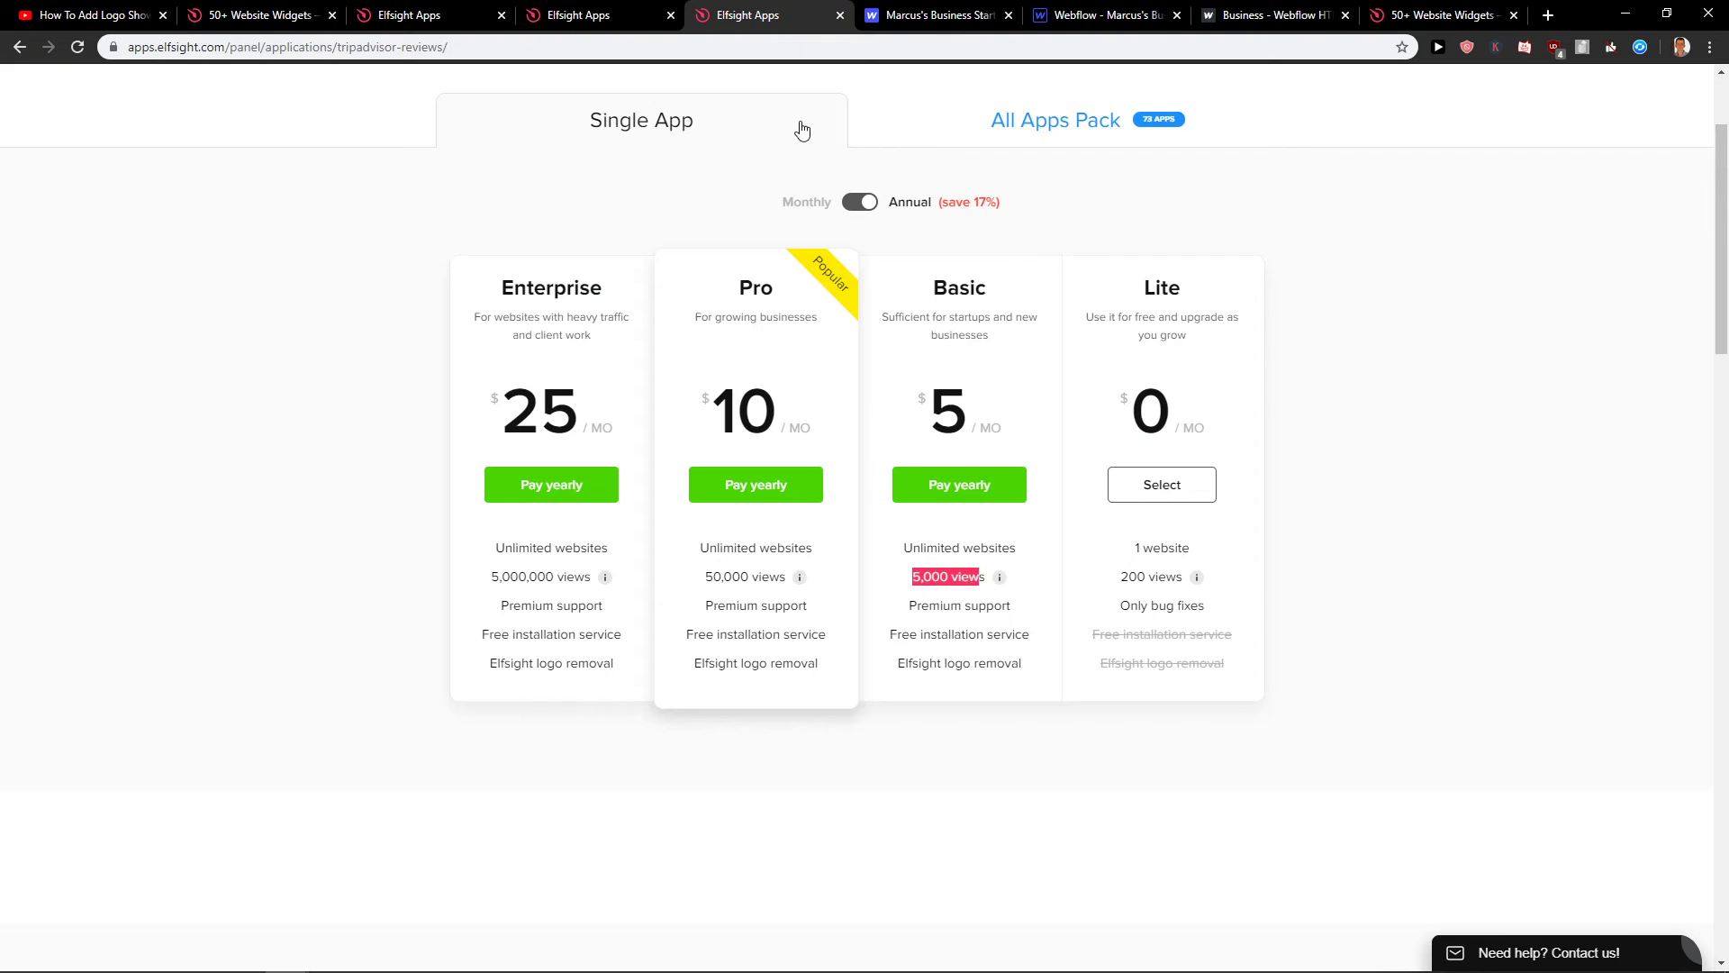
{"action": "left_click", "coordinate": [591, 14]}
{"action": "left_click", "coordinate": [365, 356]}
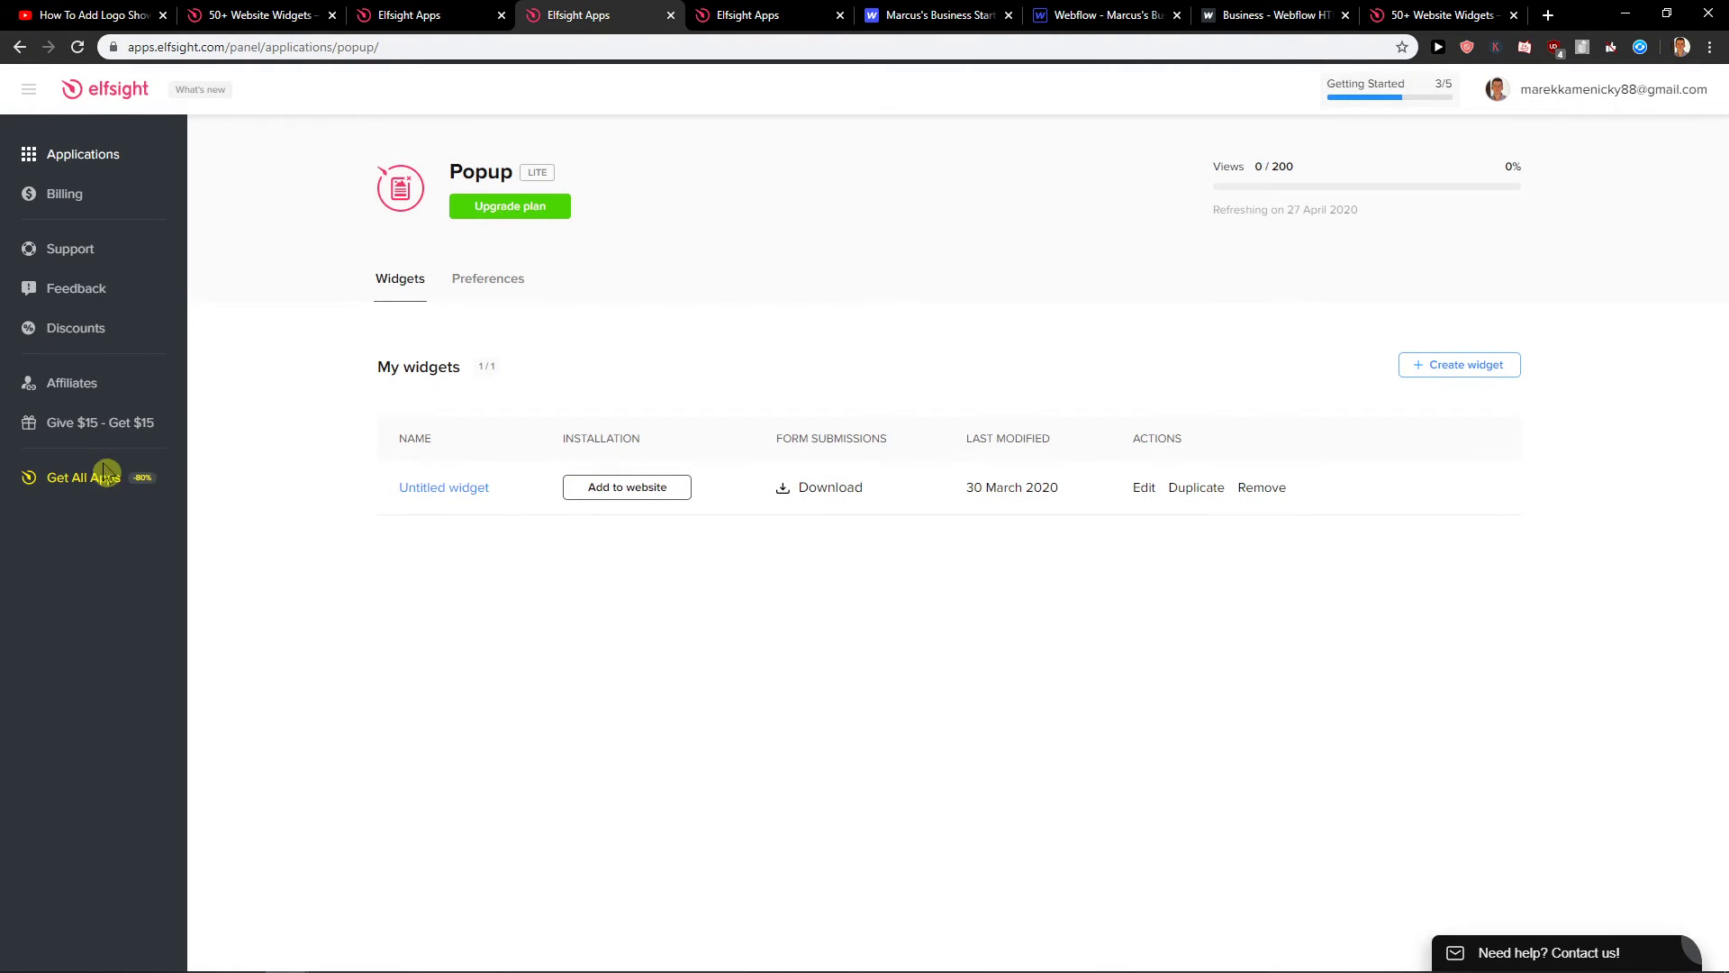
{"action": "left_click", "coordinate": [84, 478]}
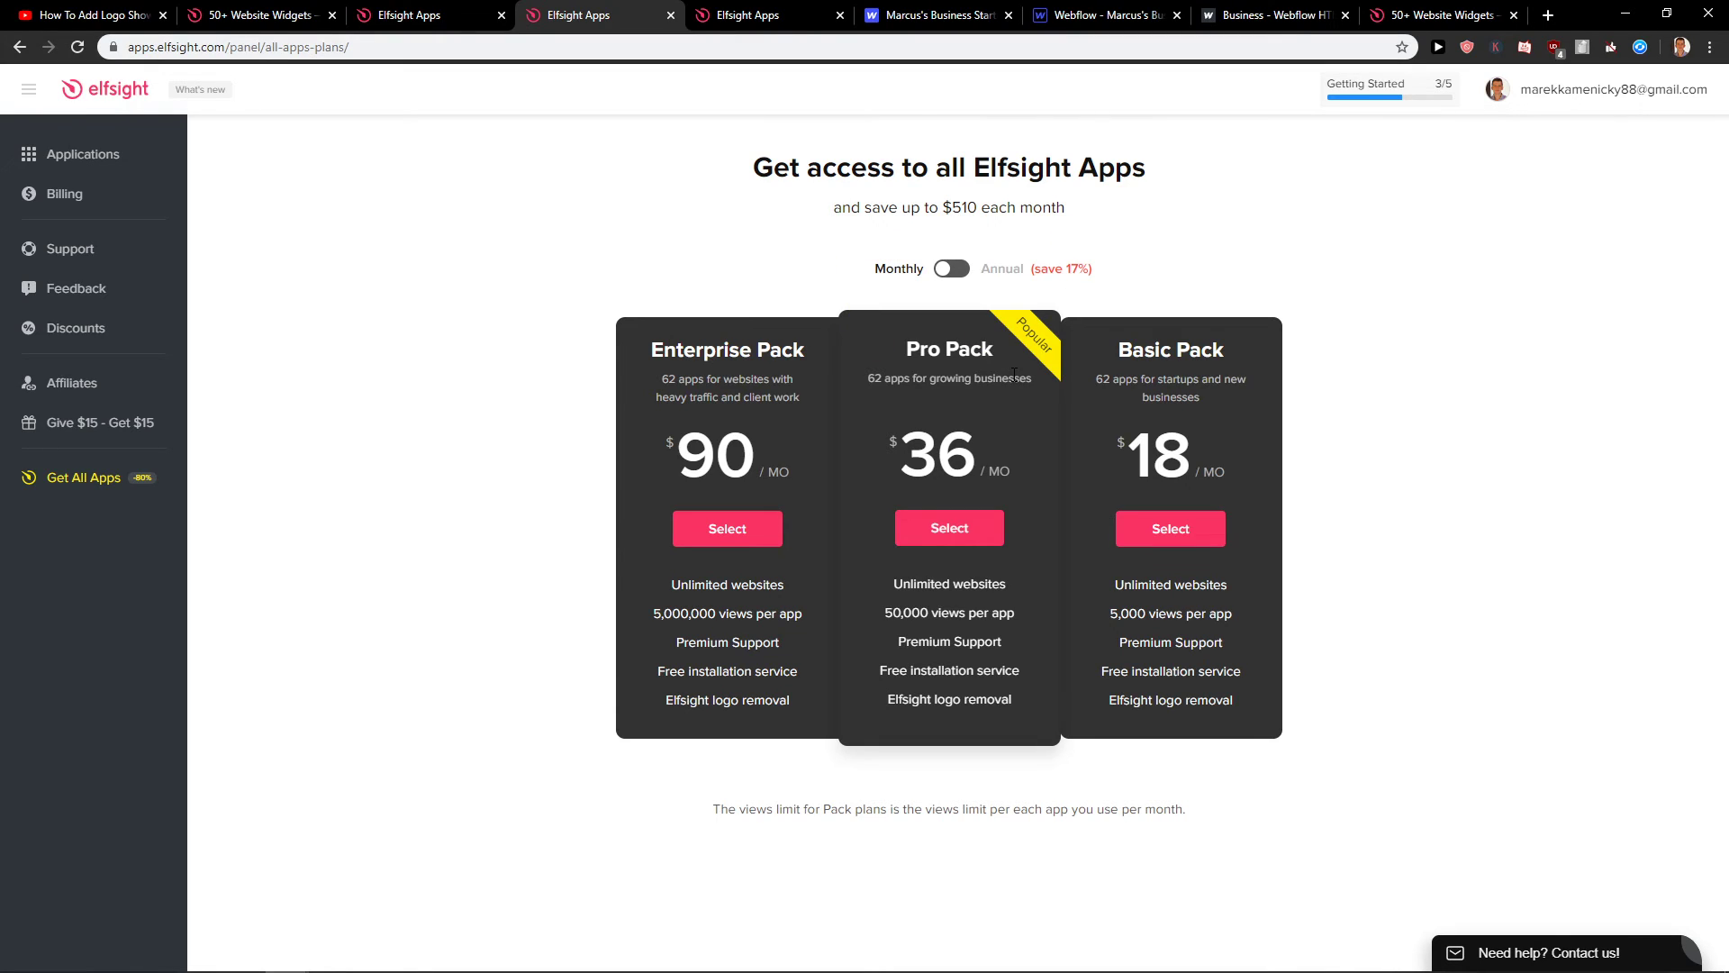
Compare annual and monthly pack prices, ending on monthly ($90, $36, $18), and highlight view limits
{"action": "left_click", "coordinate": [950, 269]}
{"action": "left_click", "coordinate": [950, 269]}
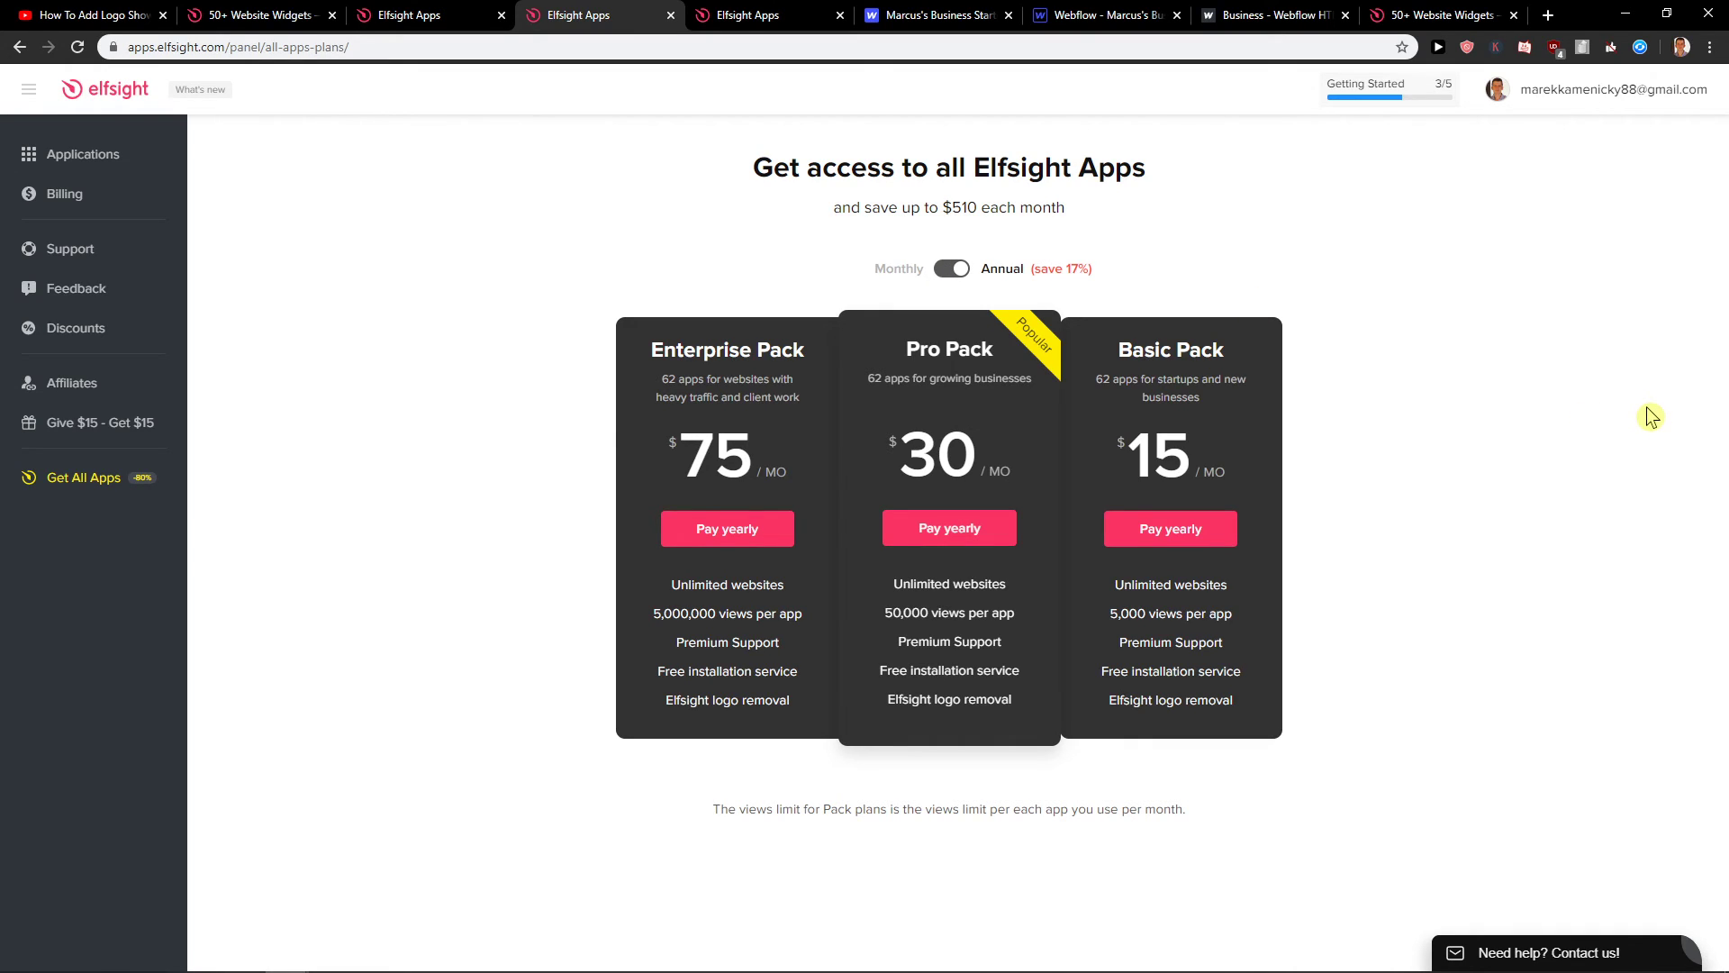
{"action": "left_click", "coordinate": [951, 268]}
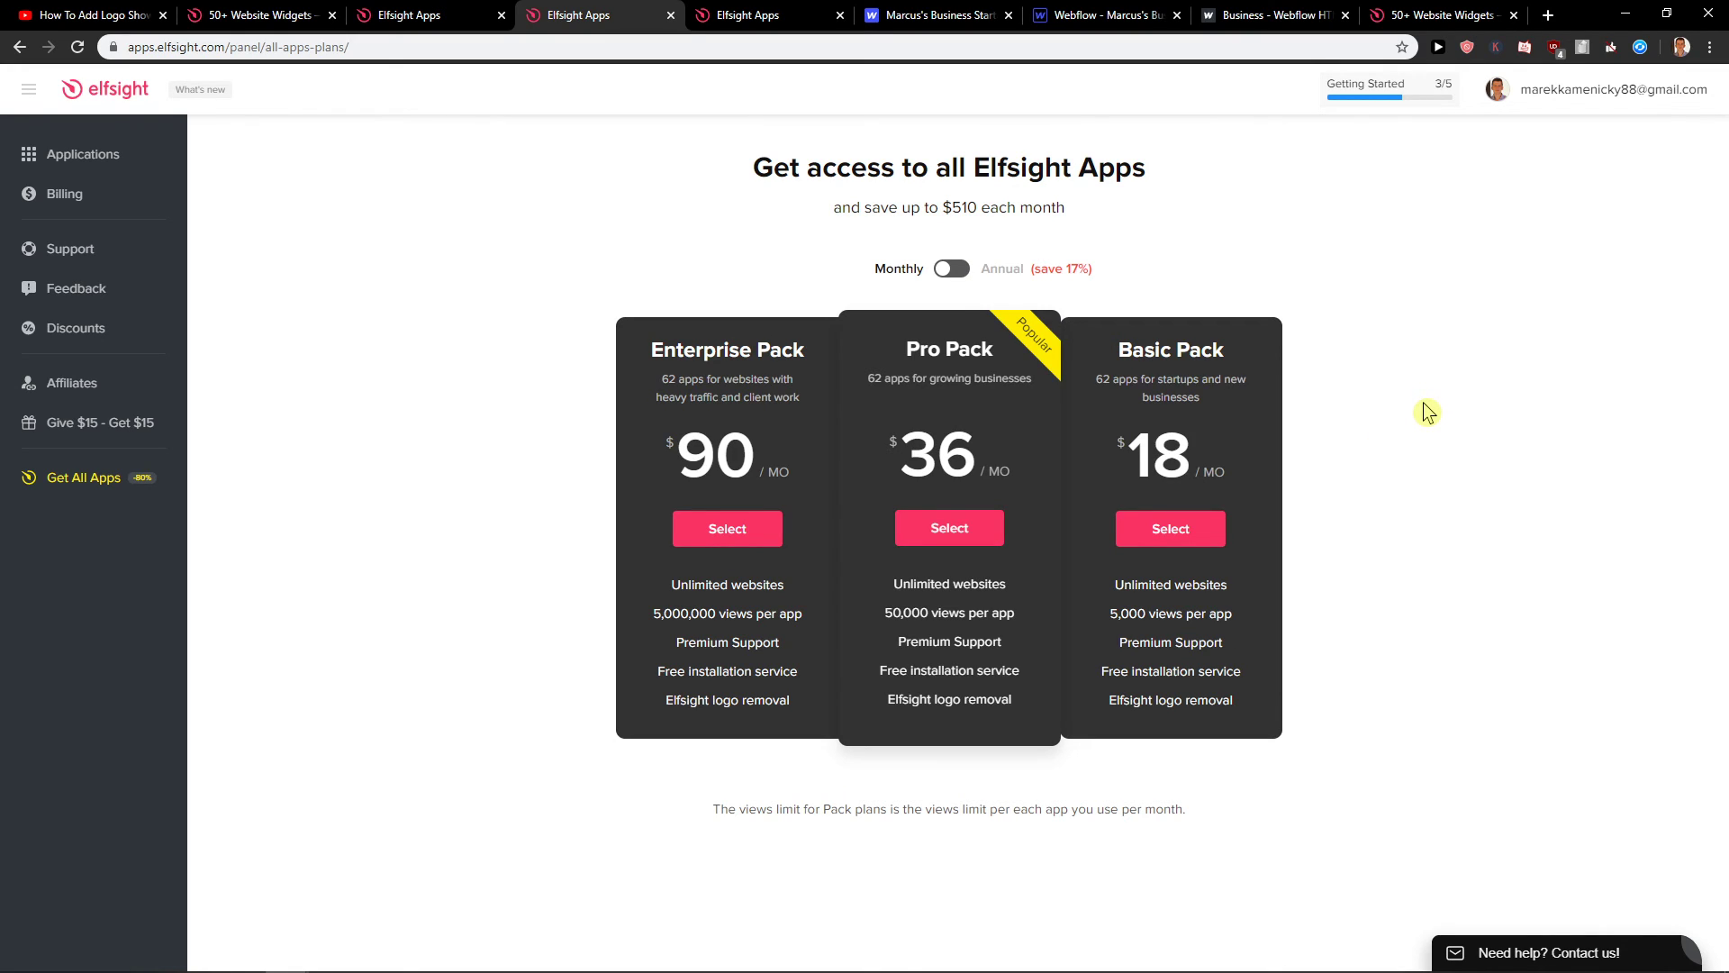
{"action": "left_click_drag", "start_coordinate": [1114, 615], "coordinate": [1283, 615]}
{"action": "left_click", "coordinate": [1193, 608]}
{"action": "mouse_move", "coordinate": [886, 615]}
{"action": "left_mouse_down"}
{"action": "mouse_move", "coordinate": [1013, 613]}
{"action": "mouse_move", "coordinate": [886, 612]}
{"action": "left_mouse_up"}
{"action": "left_click", "coordinate": [1048, 630]}
{"action": "double_click", "coordinate": [975, 613]}
{"action": "left_click", "coordinate": [1071, 628]}
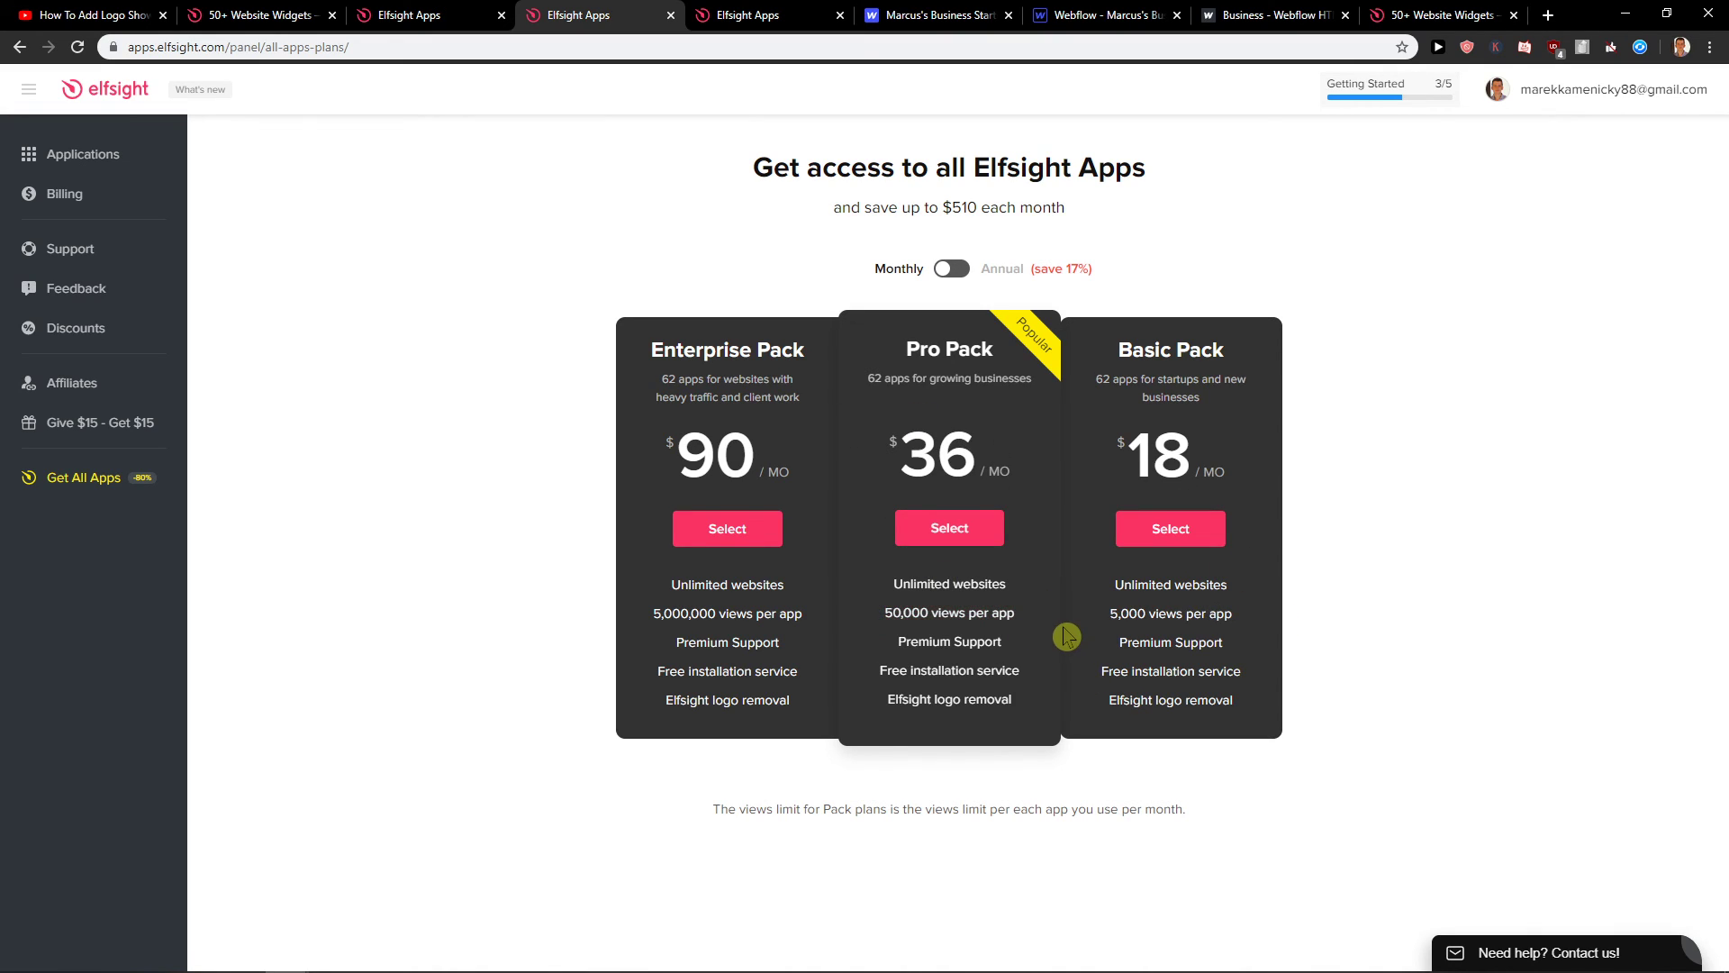